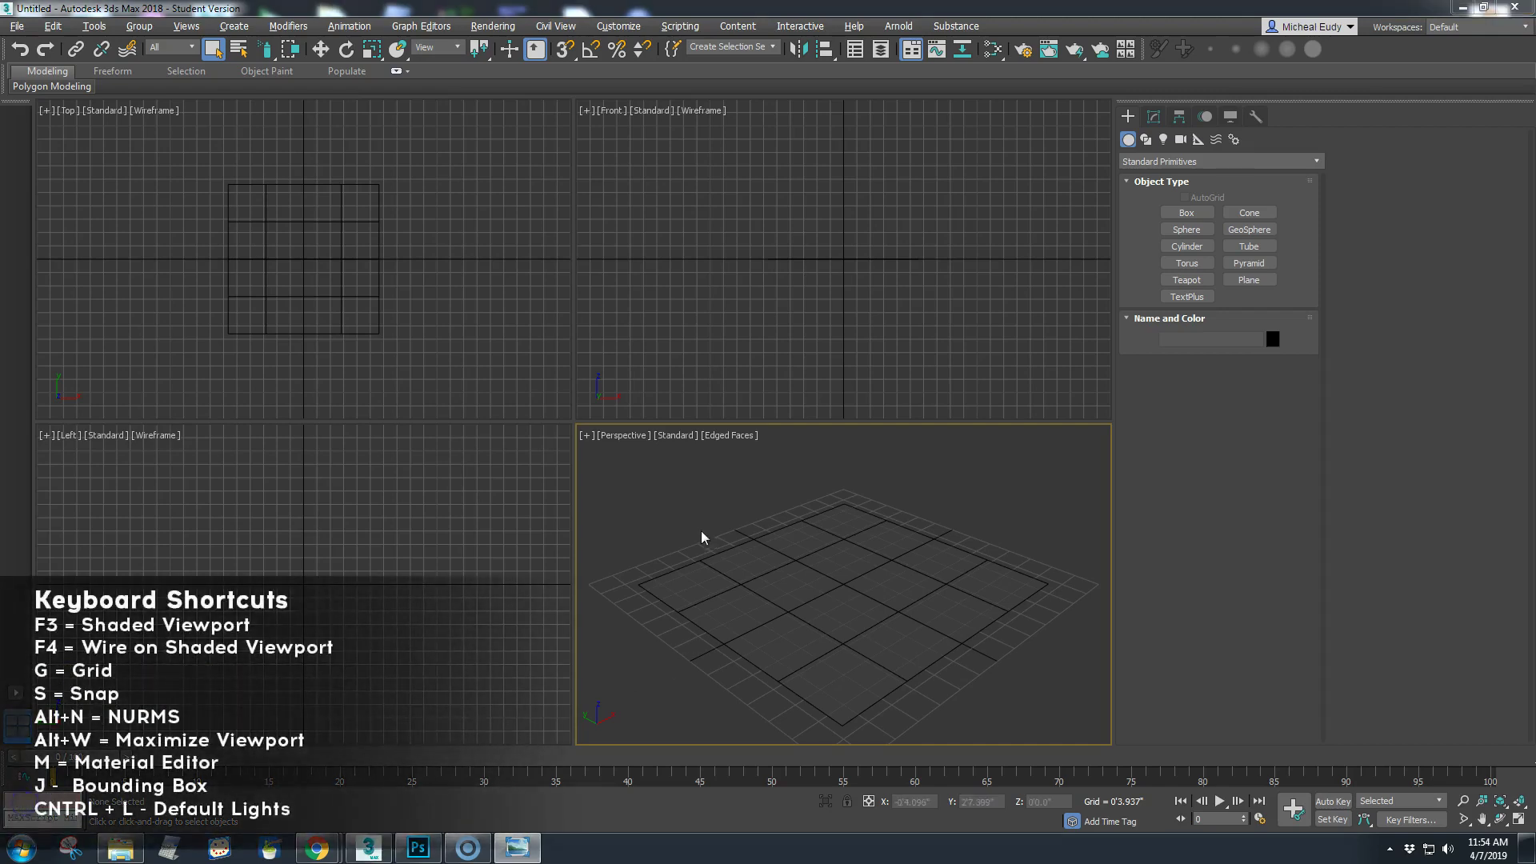
# Step: Maximize the Perspective viewport and toggle its grid off and back on
pyautogui.click(671, 504)
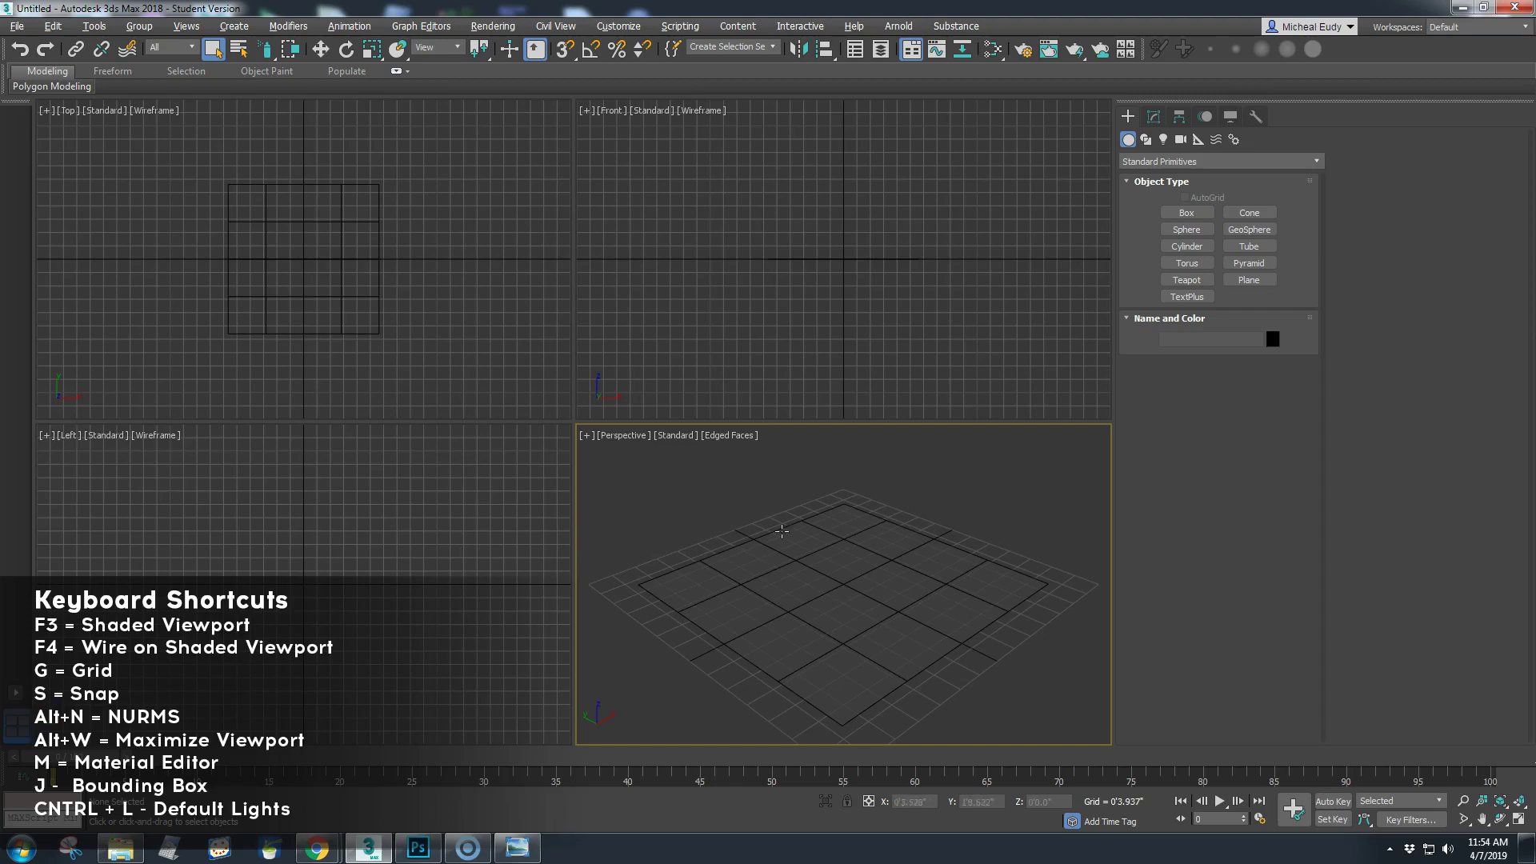
pyautogui.hotkey('alt', 'w')
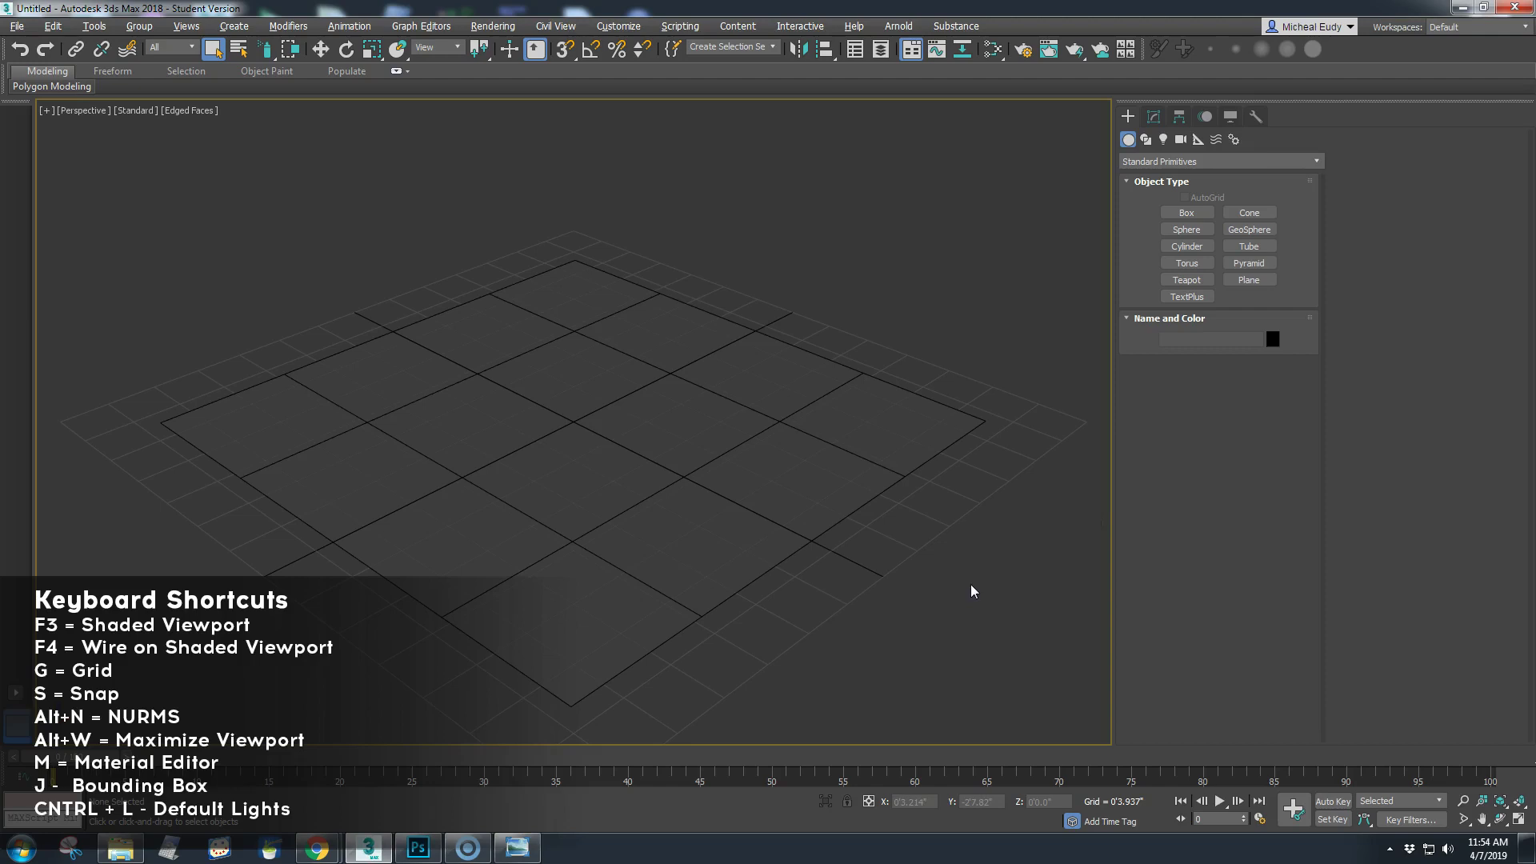
pyautogui.press('g')
pyautogui.press('g')
# Step: Open the Slate Material Editor to view the standard material node, and close the editor again
pyautogui.press('m')
pyautogui.moveTo(483, 316); pyautogui.dragTo(467, 333)
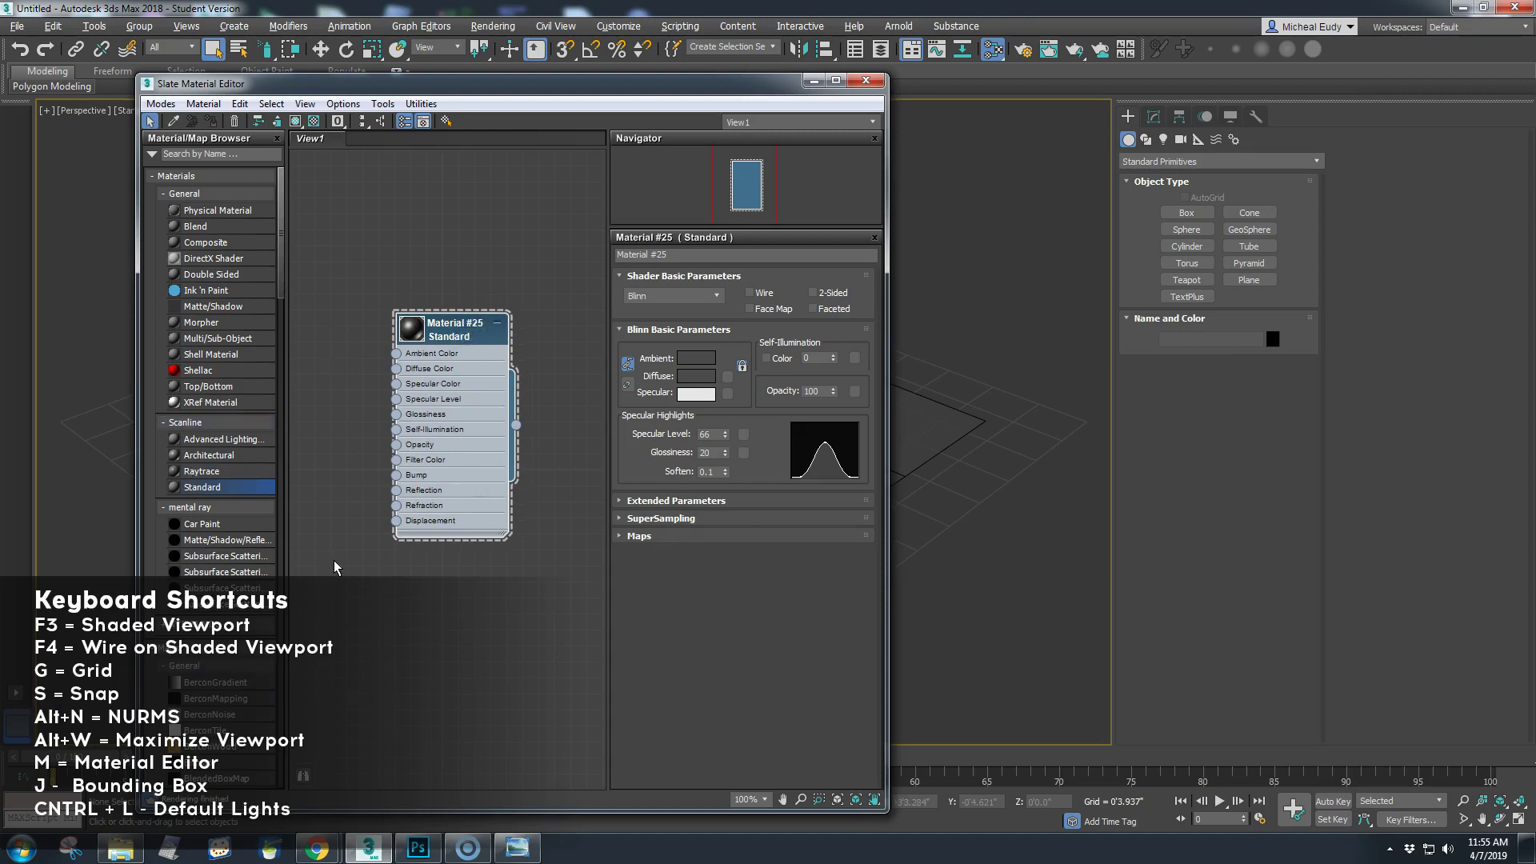
pyautogui.moveTo(493, 96); pyautogui.dragTo(564, 83)
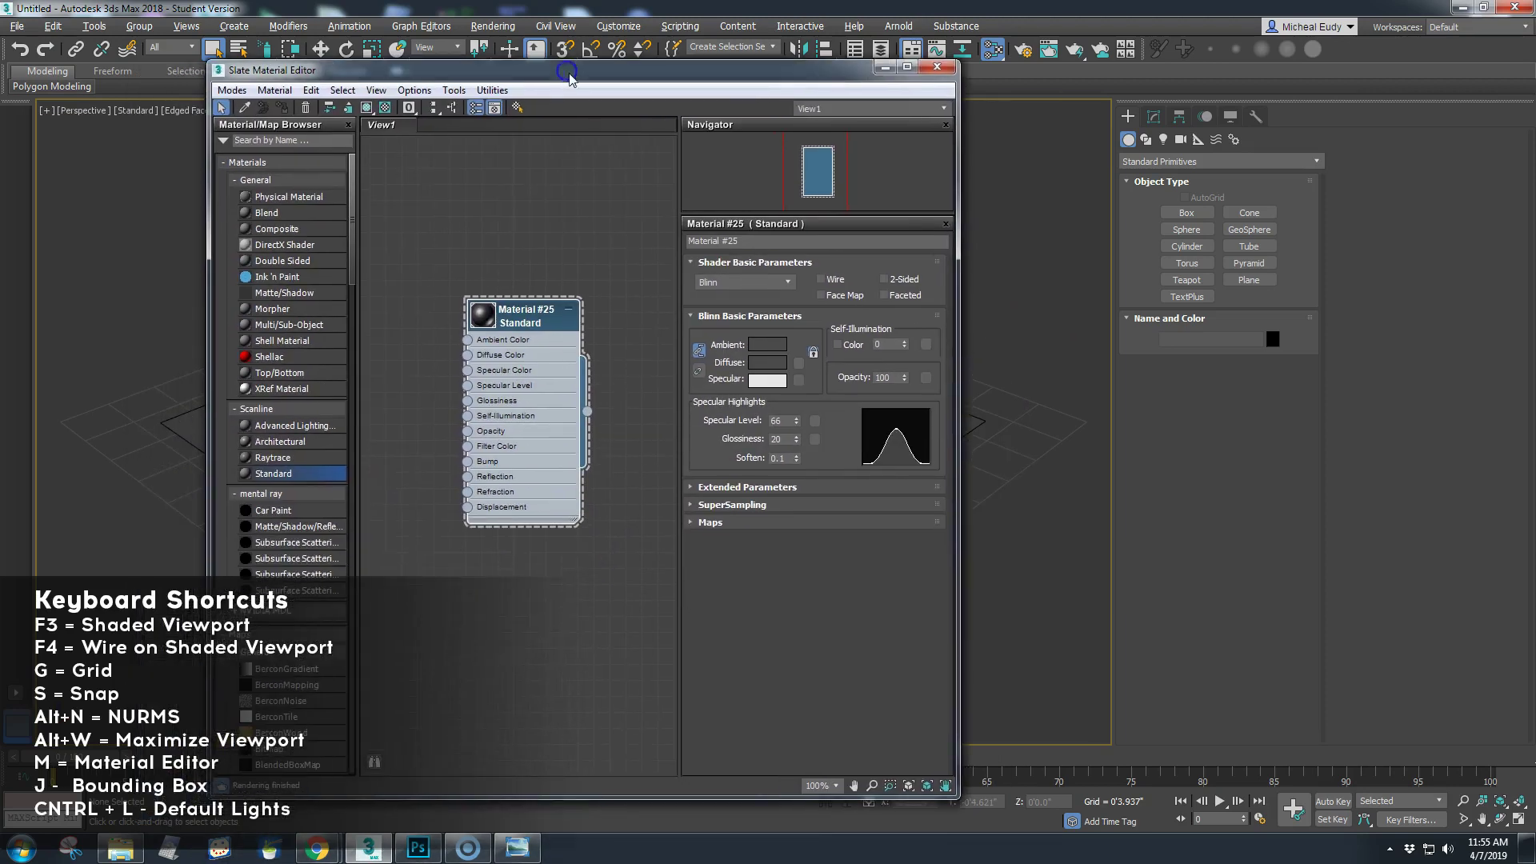
pyautogui.click(937, 68)
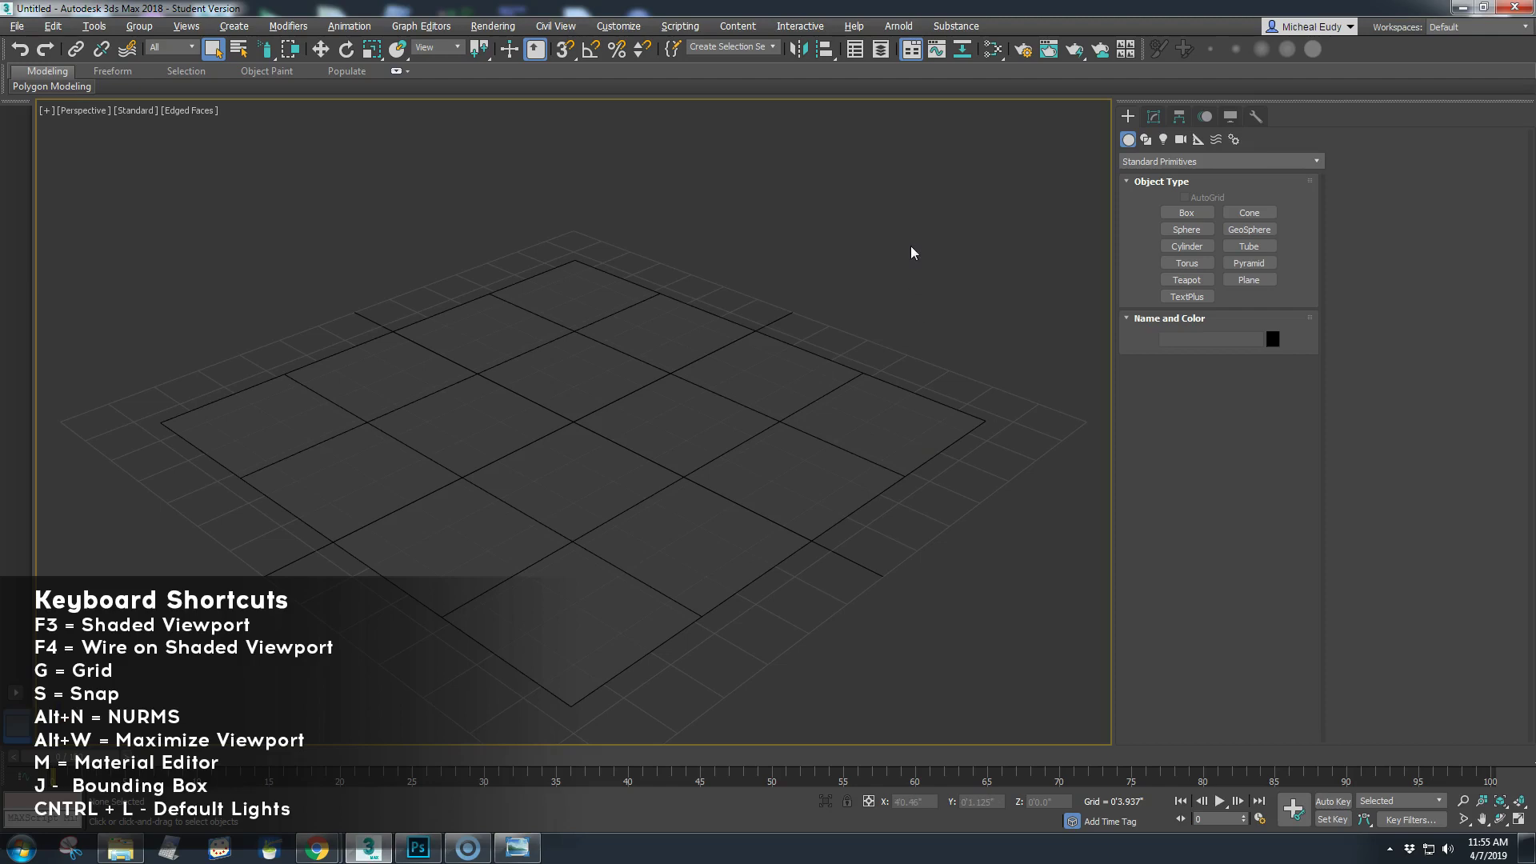
# Step: Hide the grid and switch the Perspective viewport back and forth between wireframe and default shading
pyautogui.press('F3')
pyautogui.press('F3')
pyautogui.press('F3')
pyautogui.press('F3')
pyautogui.press('g')
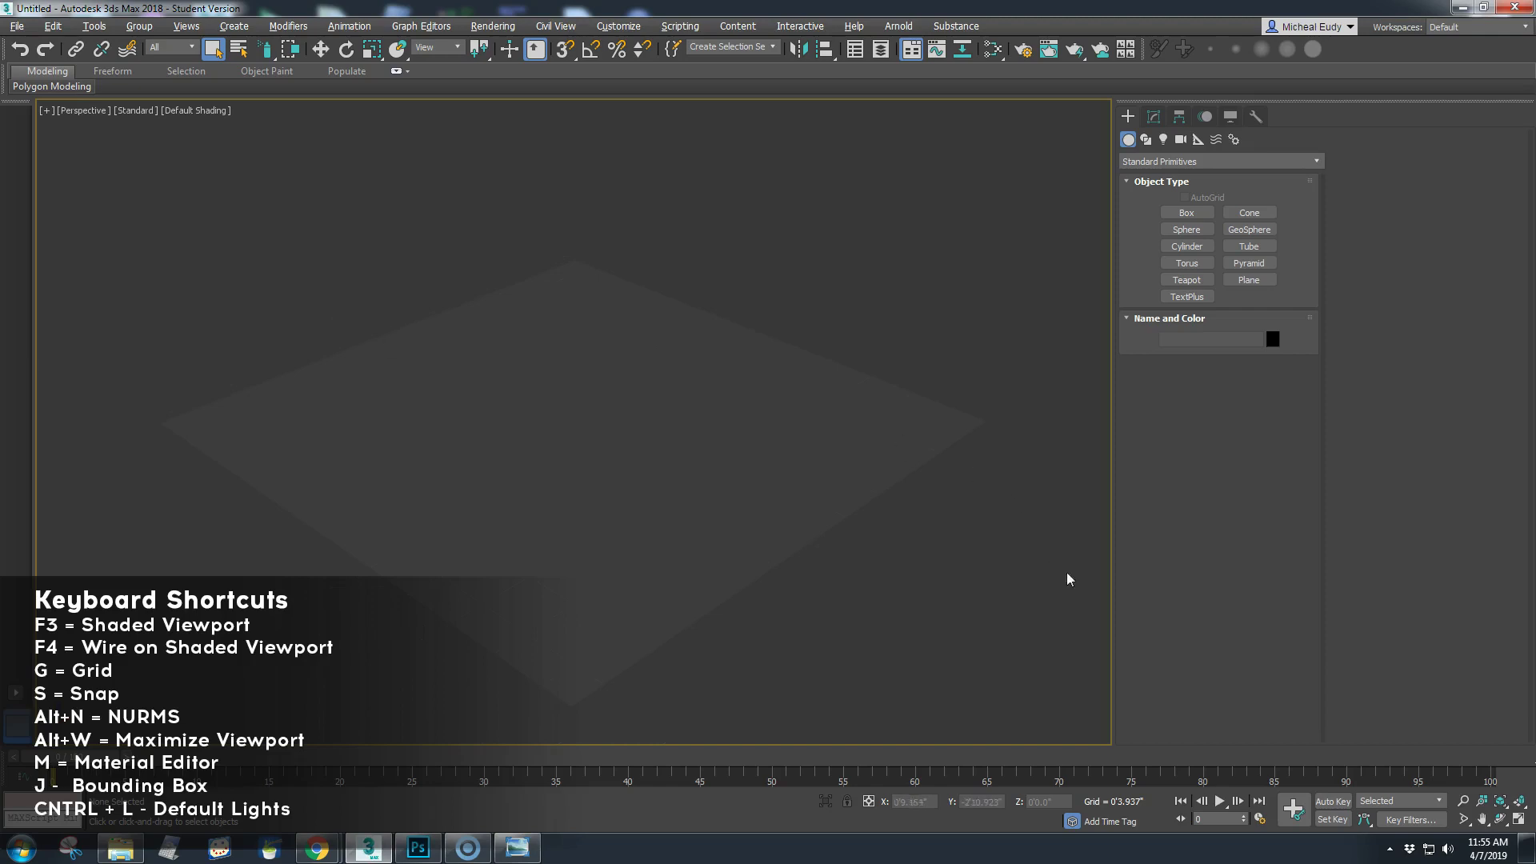
pyautogui.press('F3')
pyautogui.press('F3')
pyautogui.press('F3')
pyautogui.press('F3')
pyautogui.press('F3')
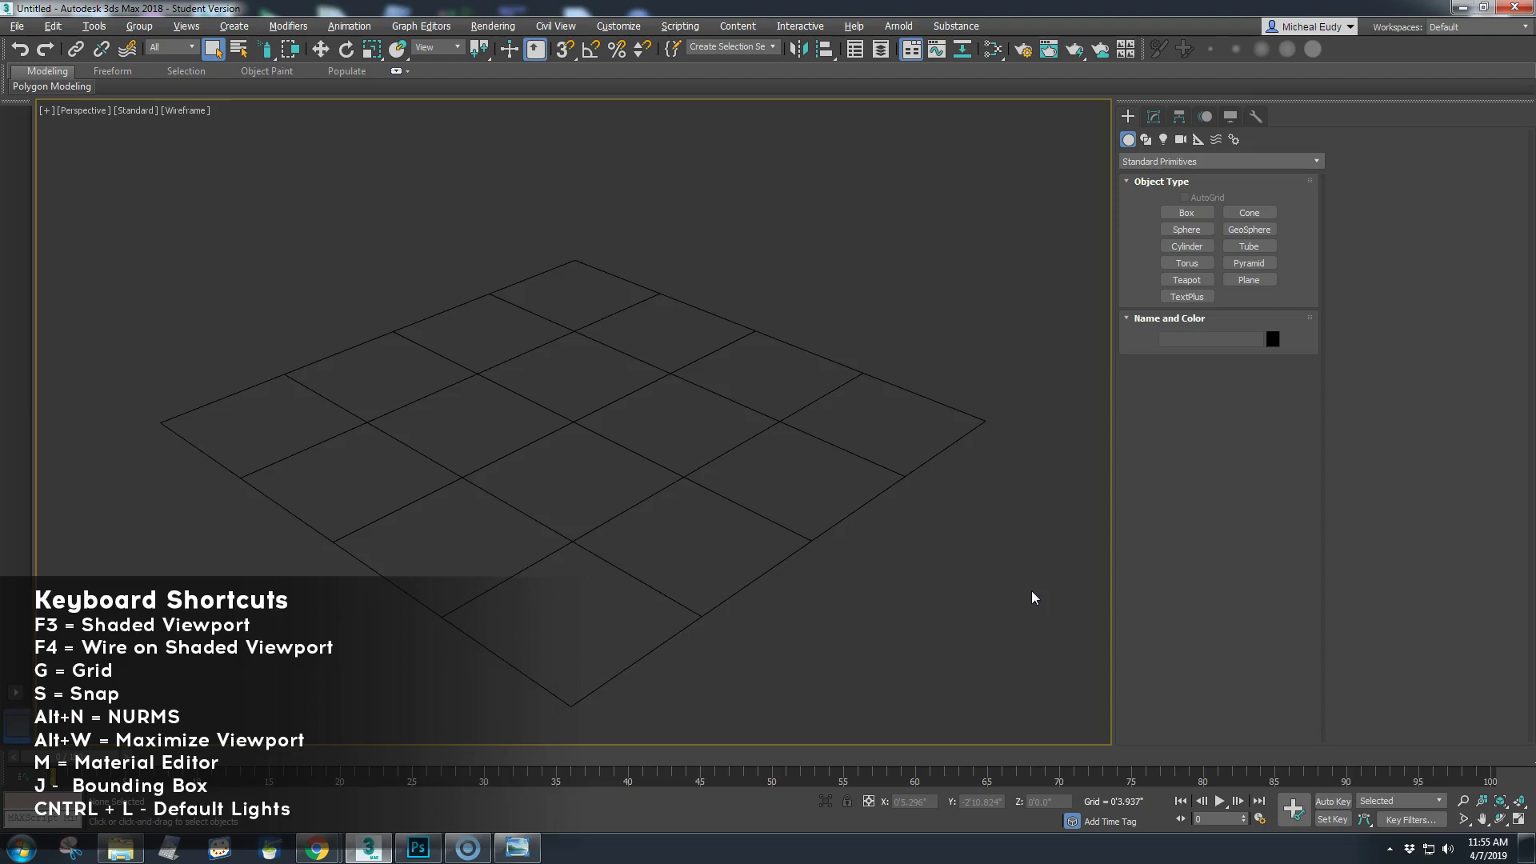
pyautogui.press('F3')
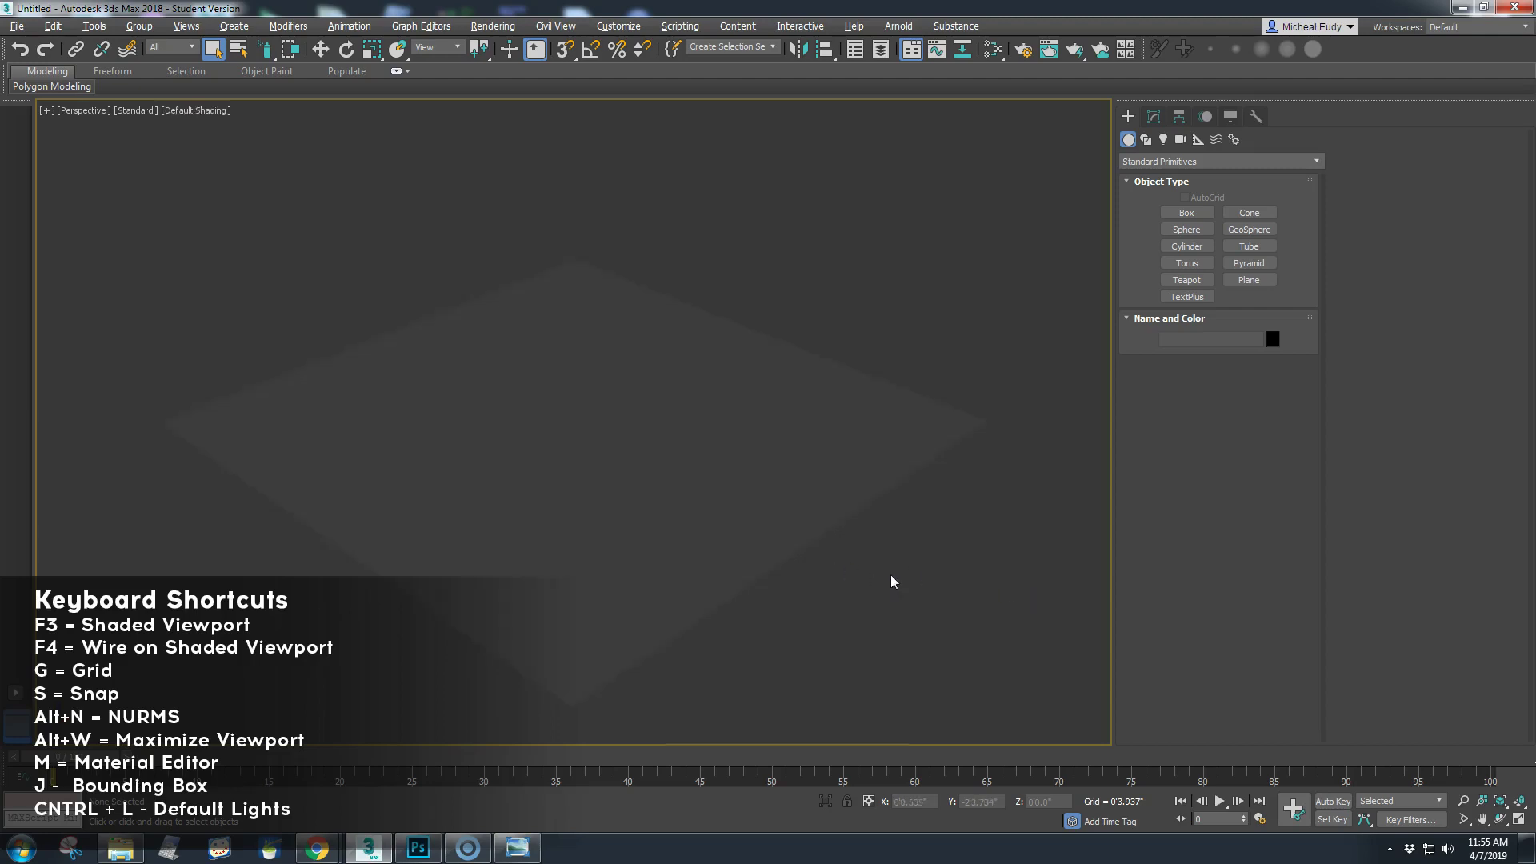
# Step: Select the plane and toggle edged faces on and off over its shaded display
pyautogui.press('F4')
pyautogui.press('F4')
pyautogui.press('F4')
pyautogui.click(767, 521)
pyautogui.press('F4')
pyautogui.press('F4')
pyautogui.press('F4')
pyautogui.press('F4')
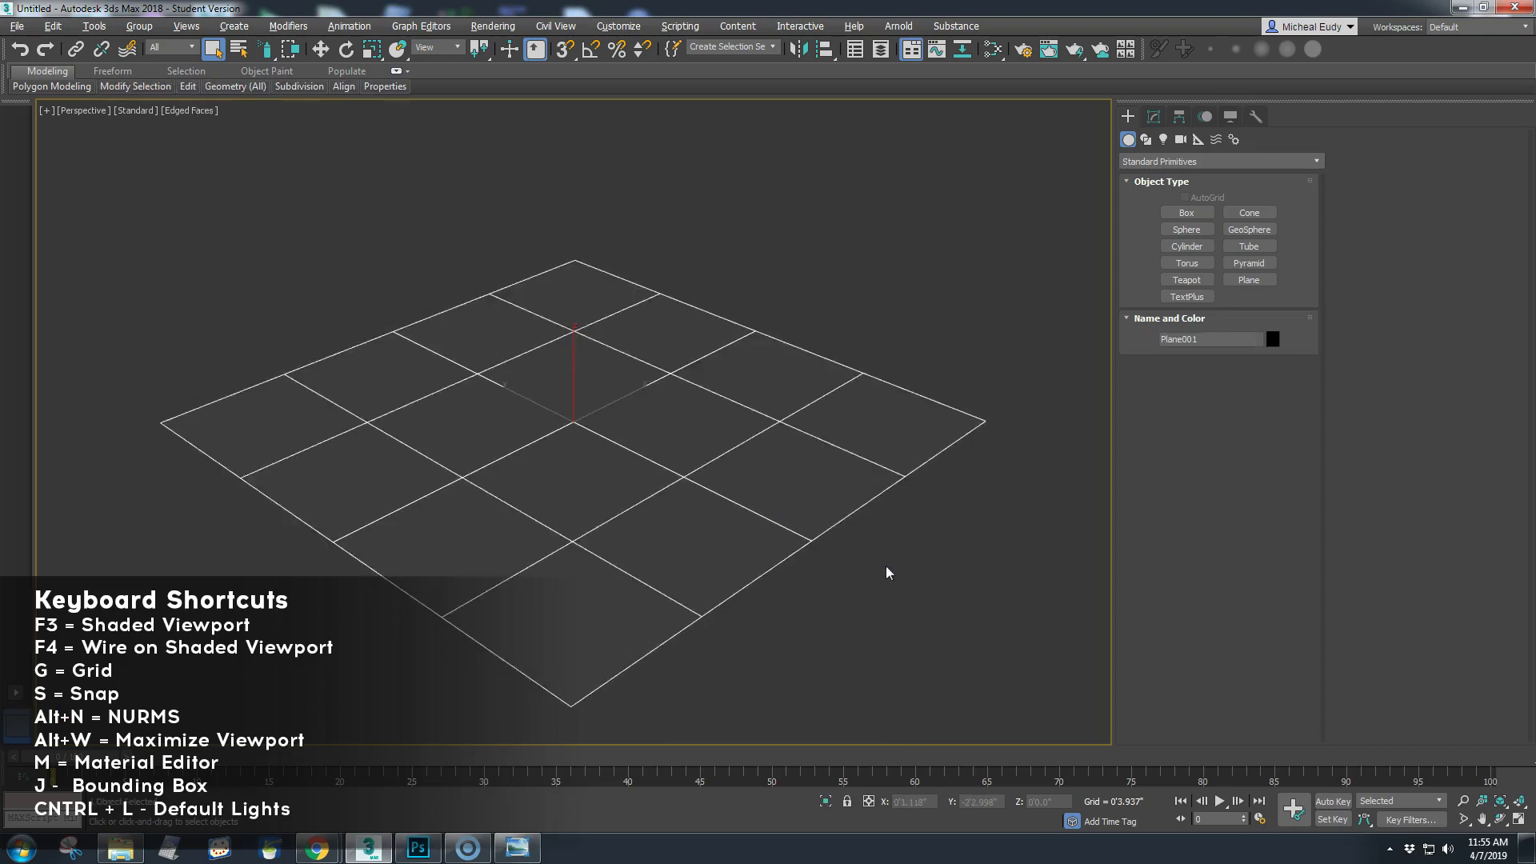
pyautogui.press('F4')
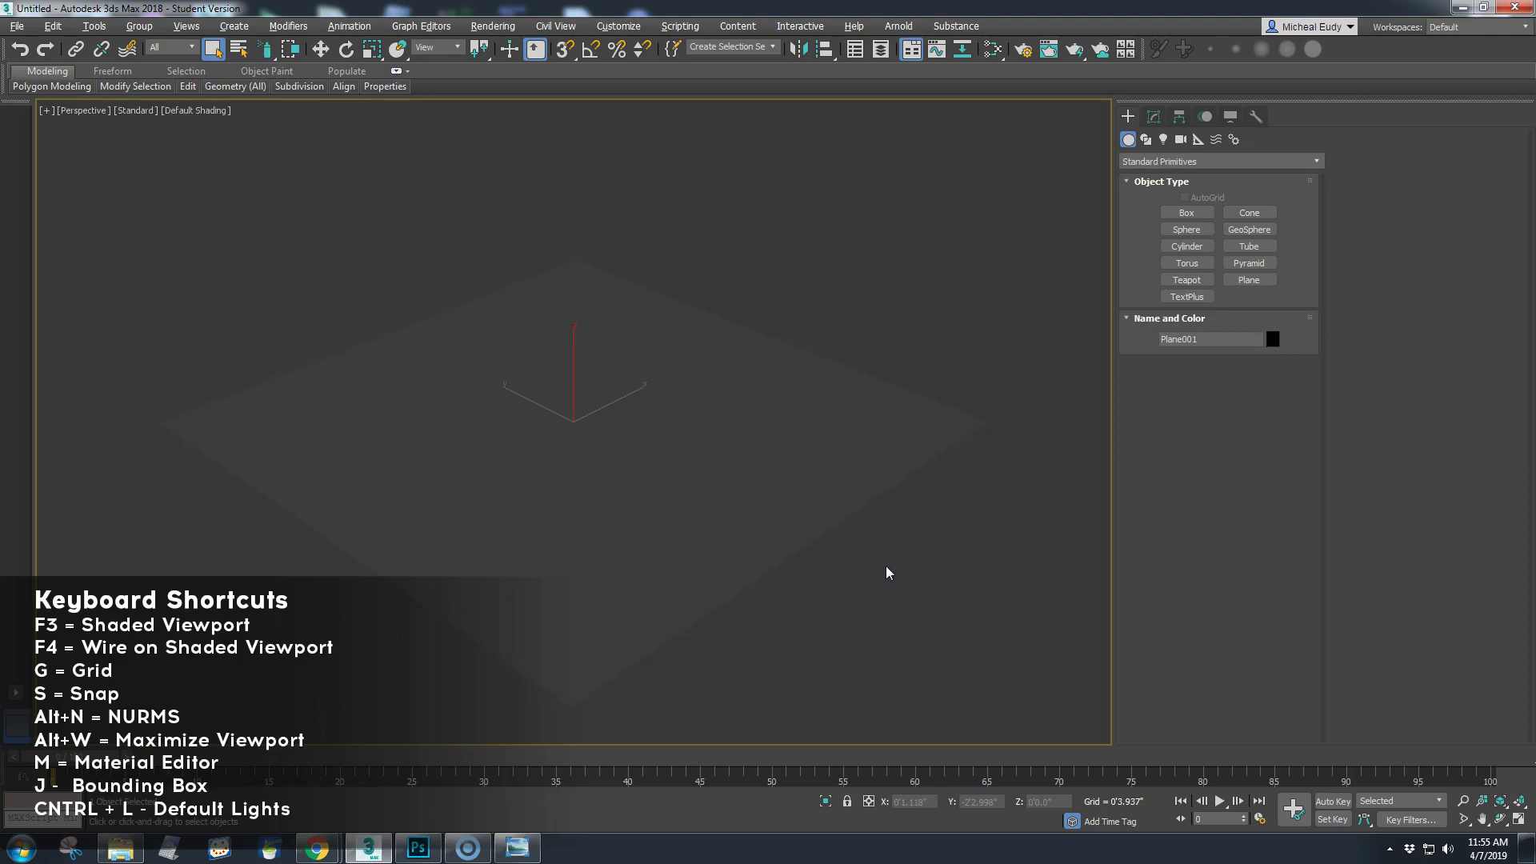
# Step: Compare the selected plane in wireframe and shaded display, finishing in wireframe with the plane deselected
pyautogui.press('F3')
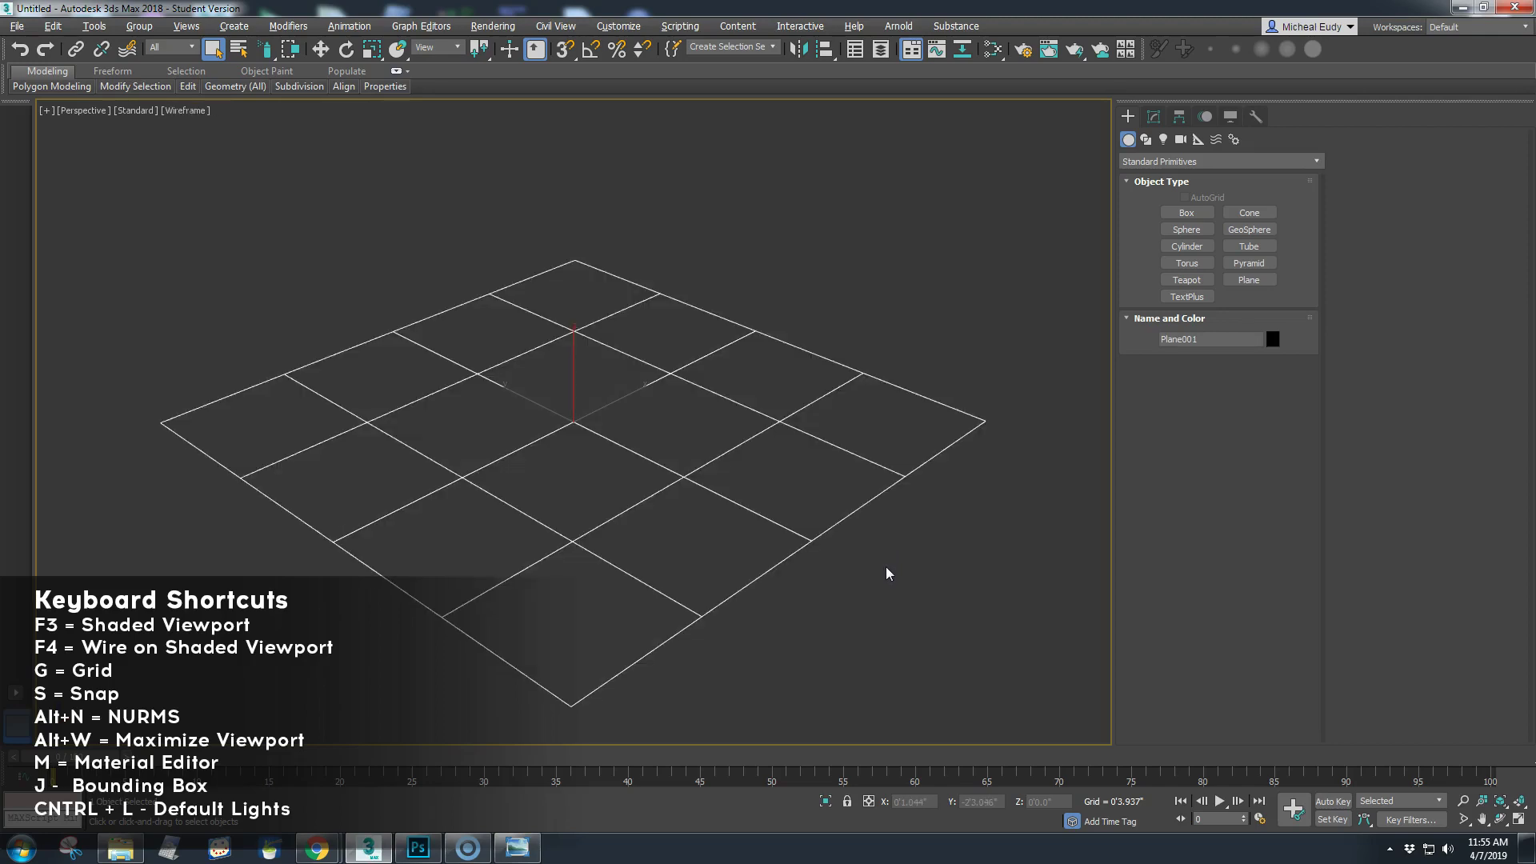
pyautogui.press('F3')
pyautogui.press('F3')
pyautogui.press('F3')
pyautogui.press('F3')
pyautogui.press('F3')
pyautogui.press('F3')
pyautogui.click(883, 562)
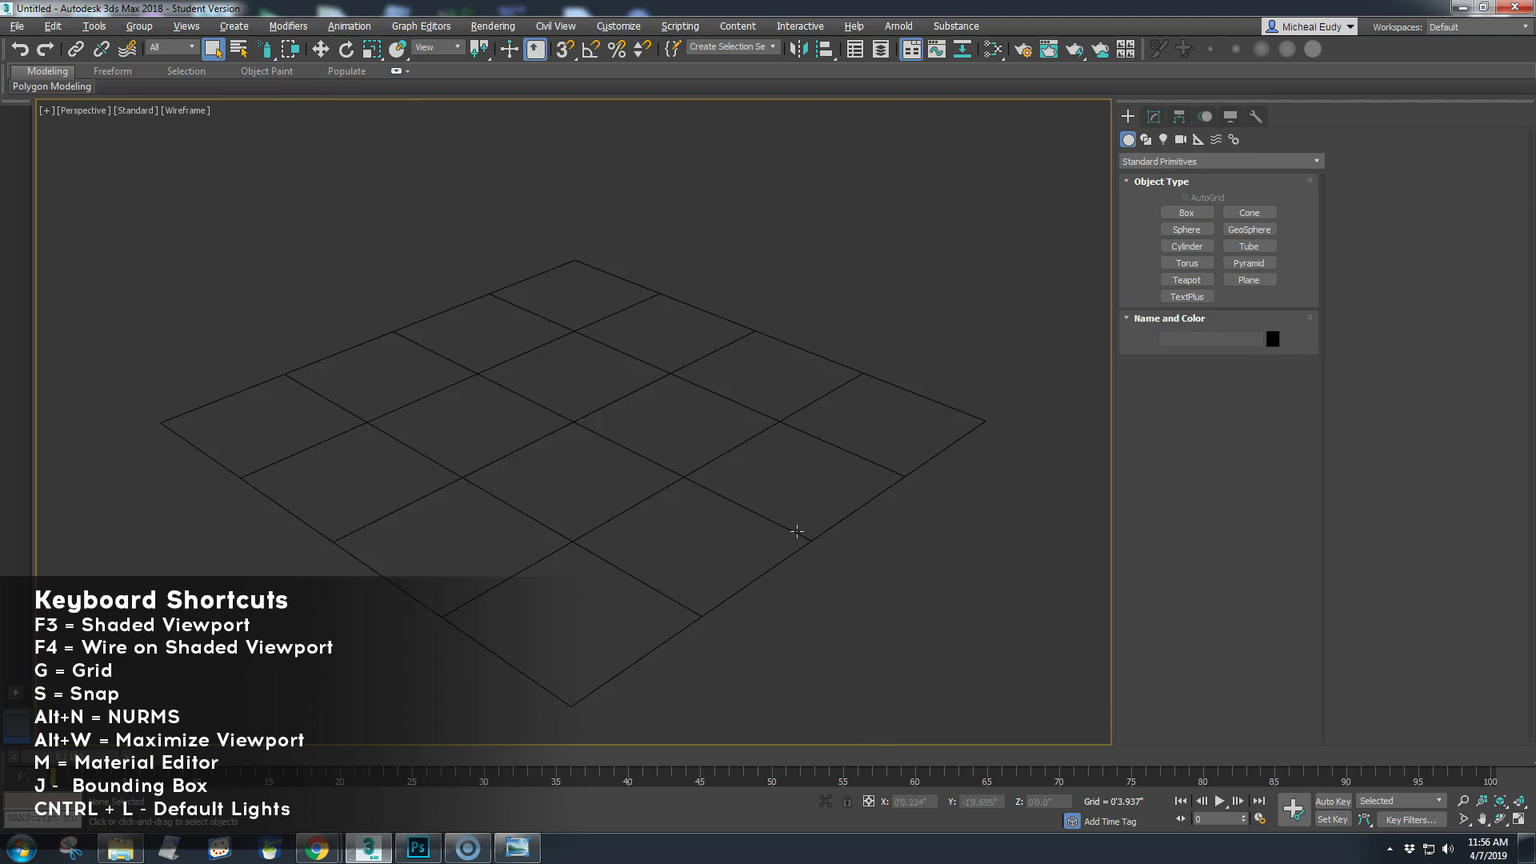
# Step: Reselect the plane, switch the viewport to default shading, and toggle edged faces until they are on
pyautogui.click(796, 533)
pyautogui.click(900, 584)
pyautogui.click(18, 806)
pyautogui.press('F3')
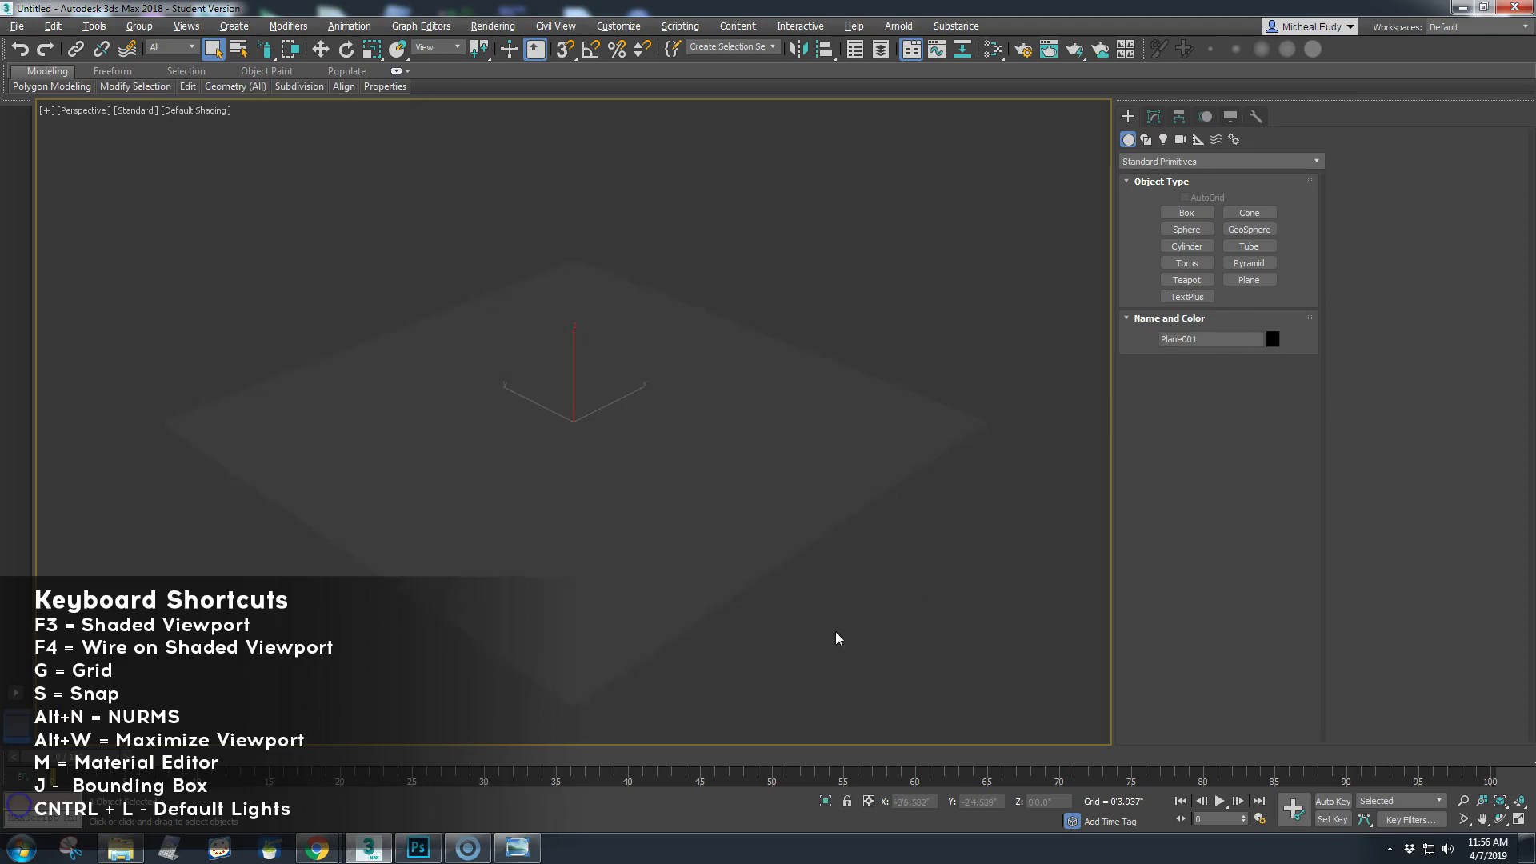
pyautogui.press('F4')
pyautogui.press('F4')
pyautogui.press('F4')
pyautogui.press('F4')
pyautogui.press('F4')
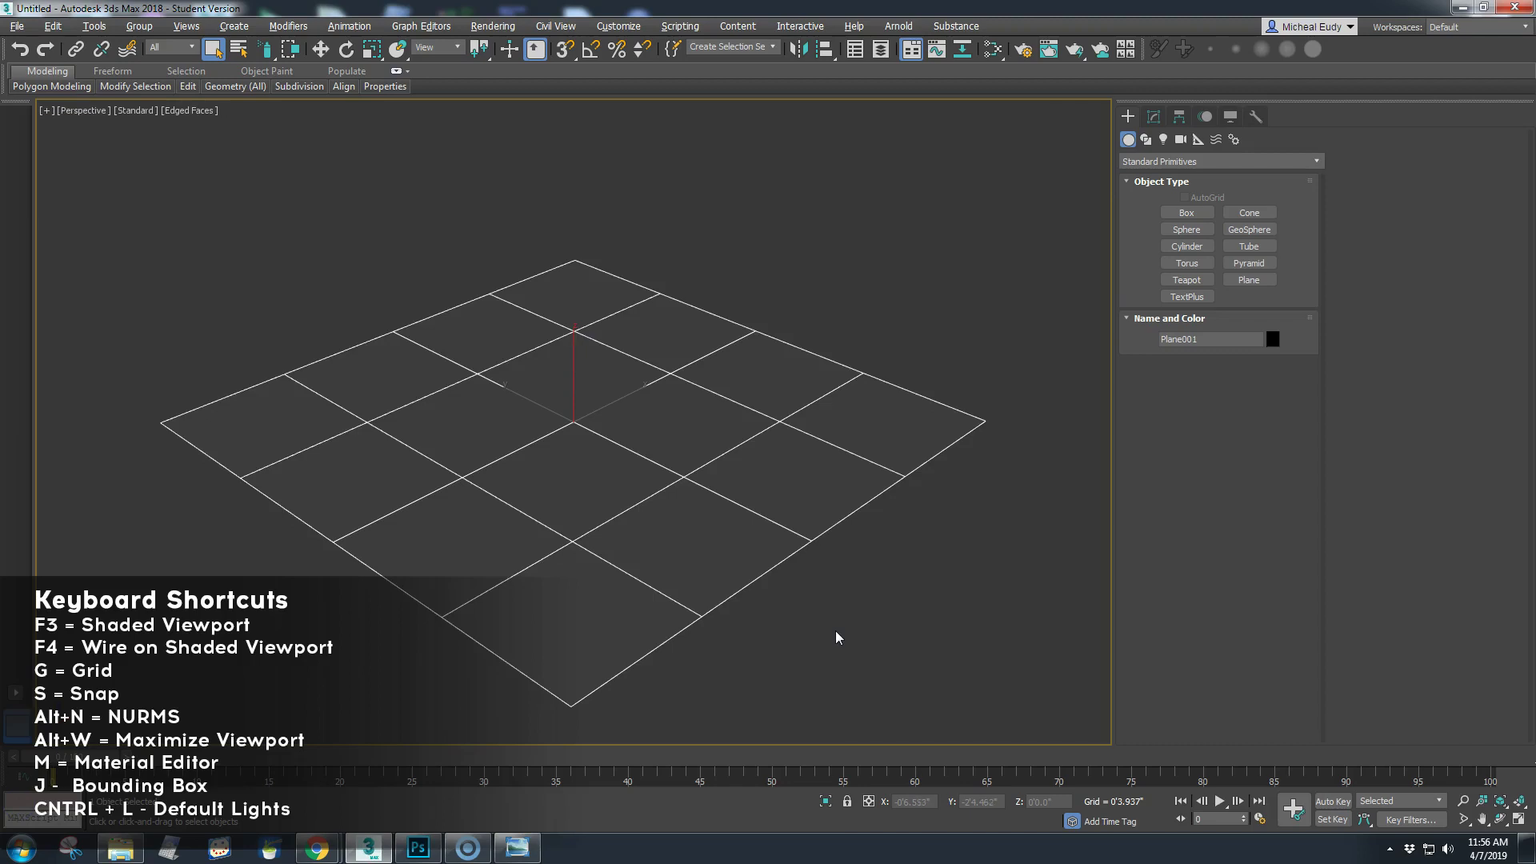
# Step: Deselect the plane and show the viewport grid again with default shading
pyautogui.press('F3')
pyautogui.click(847, 627)
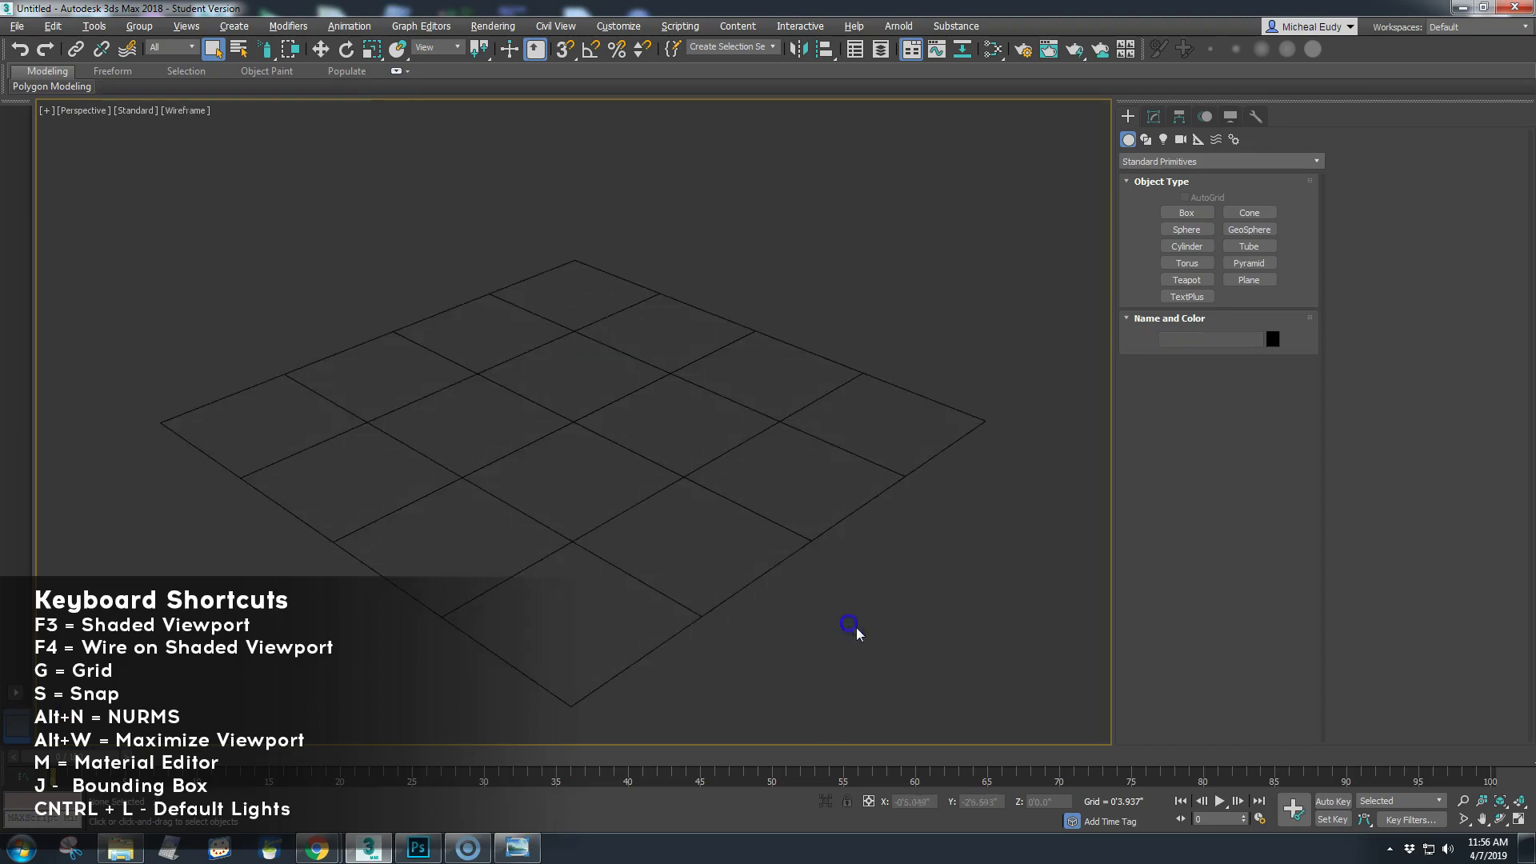
pyautogui.press('g')
pyautogui.press('F3')
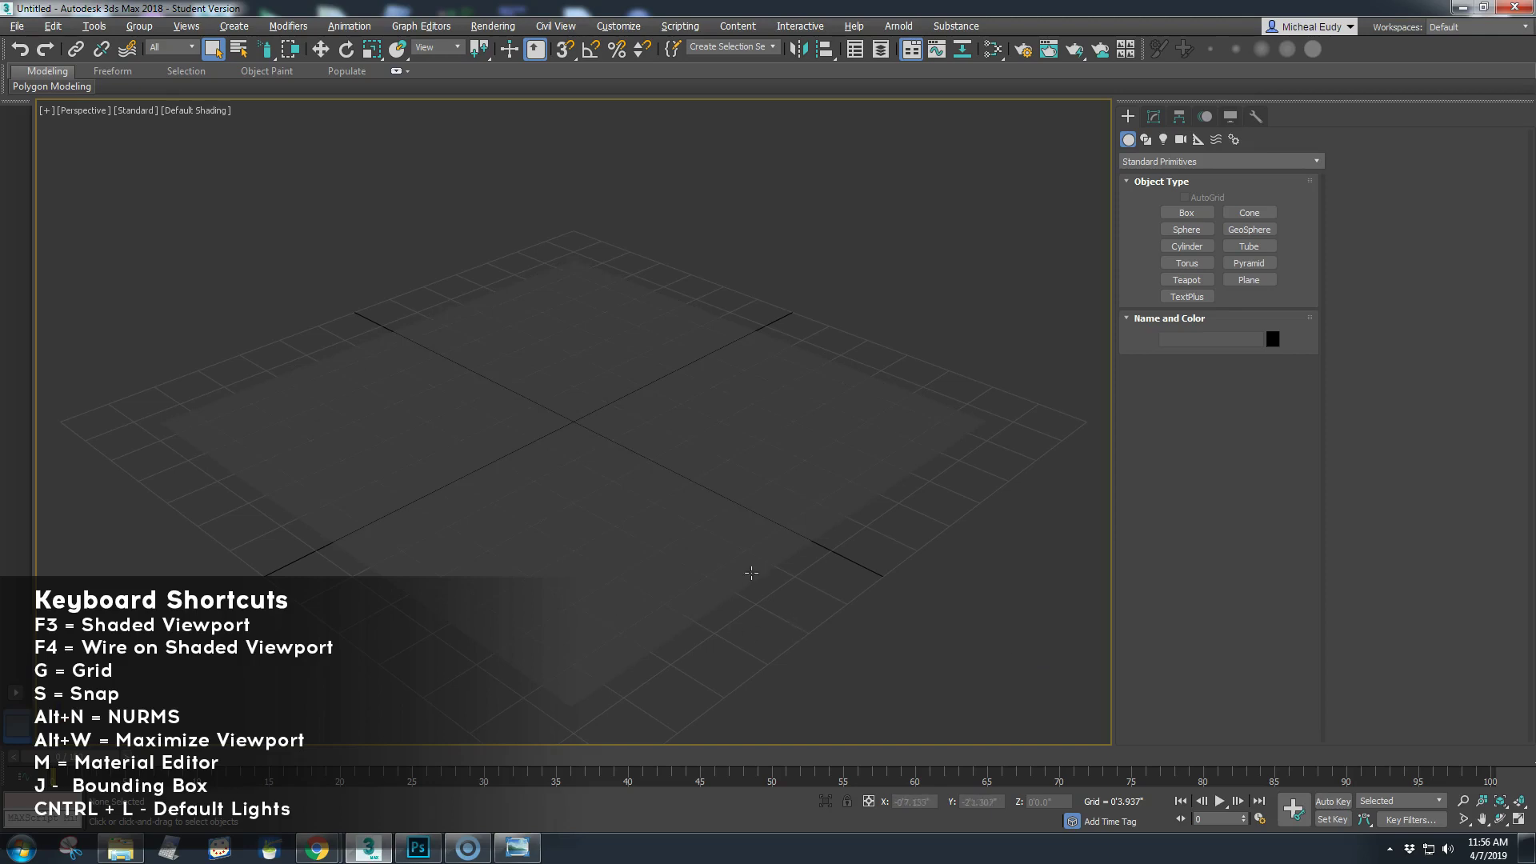
# Step: Toggle edged faces on the shaded viewport, leaving them switched on
pyautogui.press('F4')
pyautogui.press('F4')
pyautogui.press('F4')
pyautogui.press('F4')
pyautogui.press('F4')
# Step: Select the plane and change its object color to light blue
pyautogui.click(781, 425)
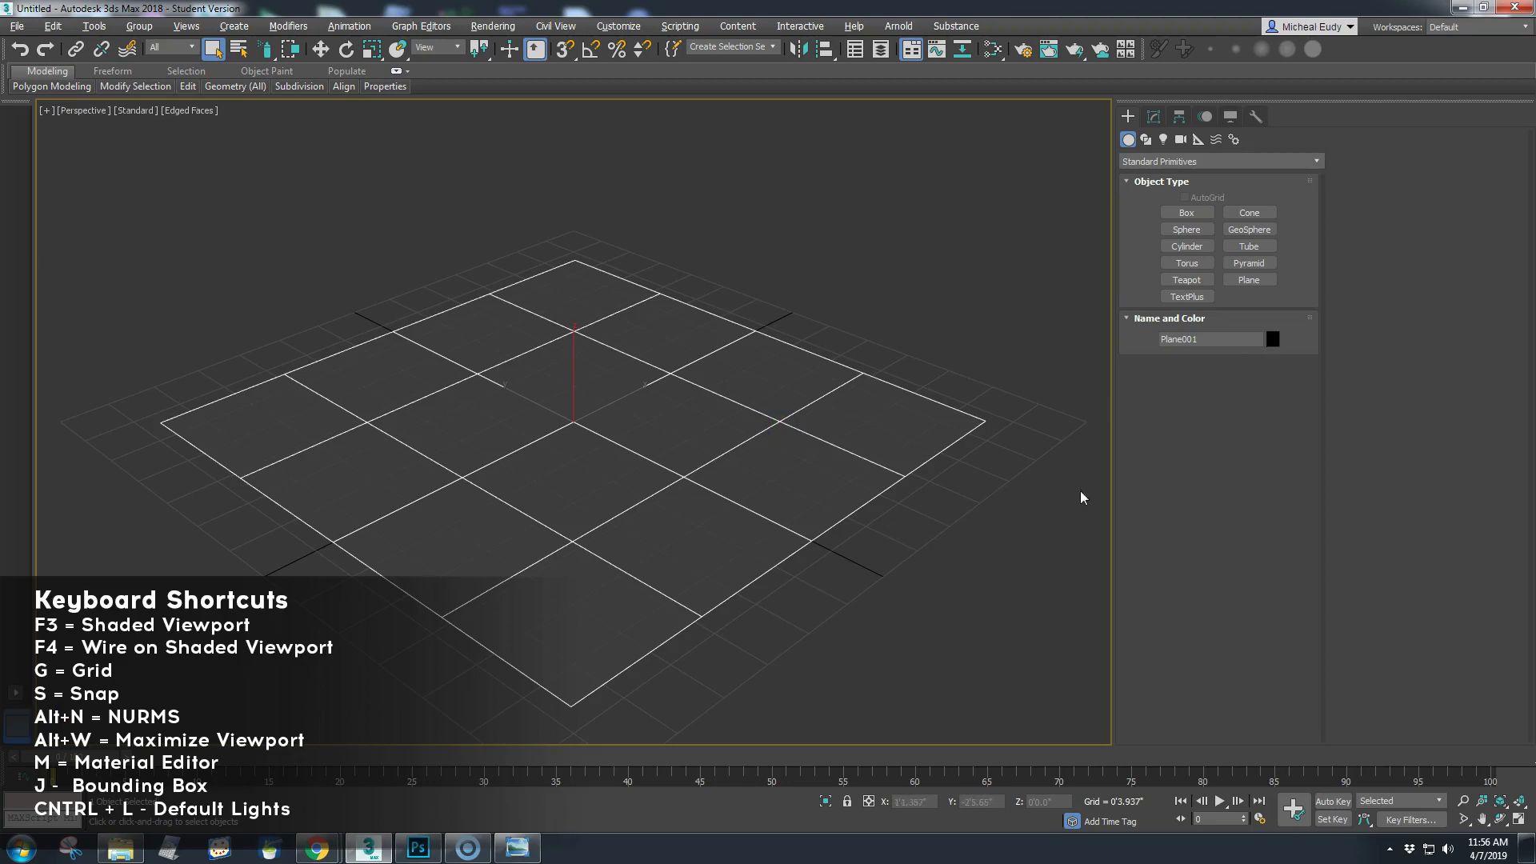
pyautogui.click(1274, 340)
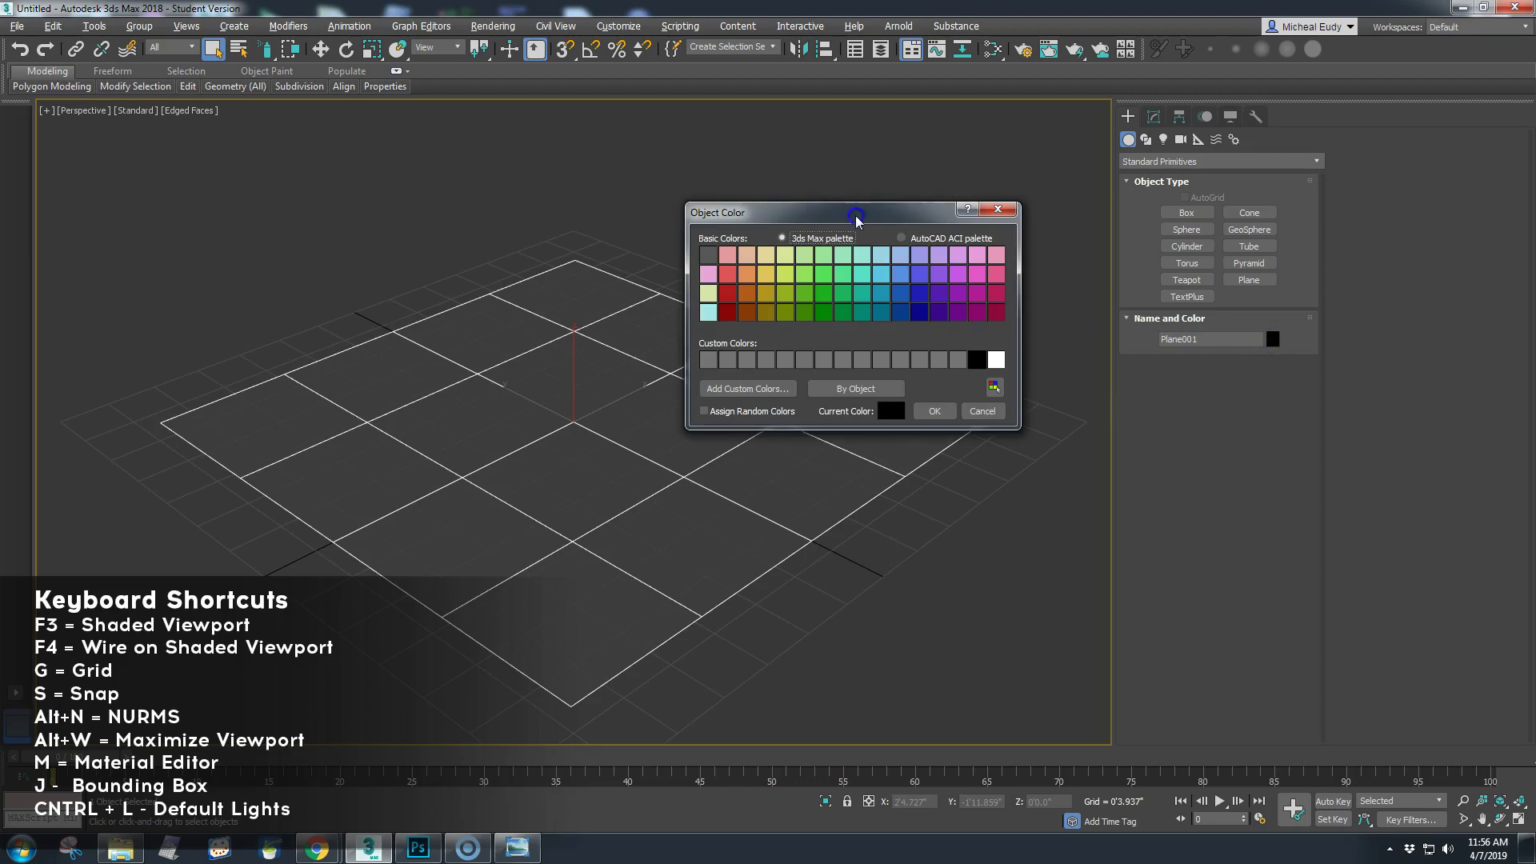
pyautogui.moveTo(855, 216); pyautogui.dragTo(865, 158)
pyautogui.click(892, 214)
pyautogui.click(948, 352)
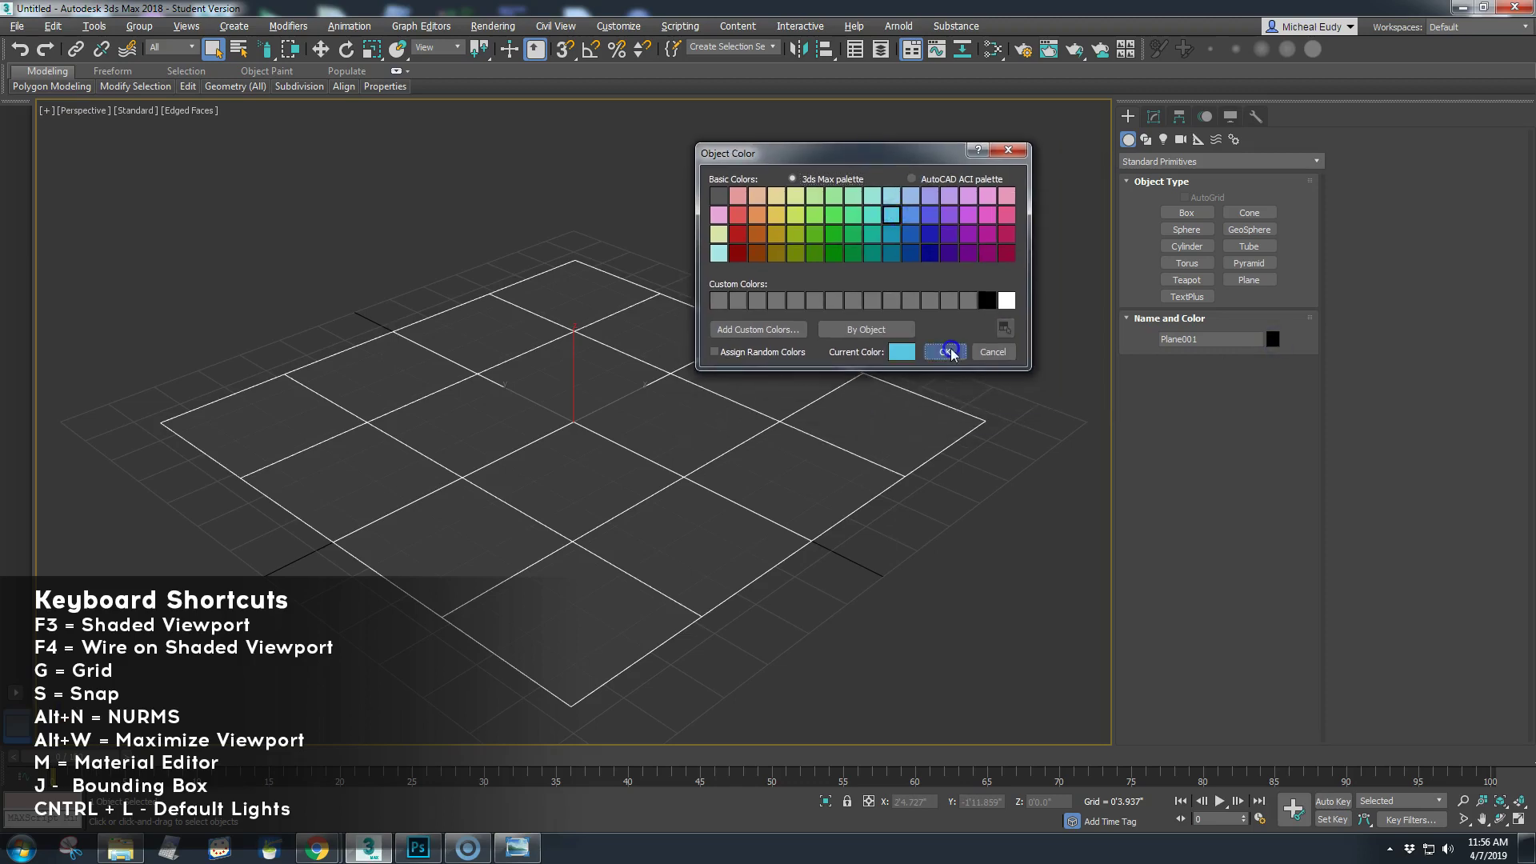
pyautogui.click(933, 357)
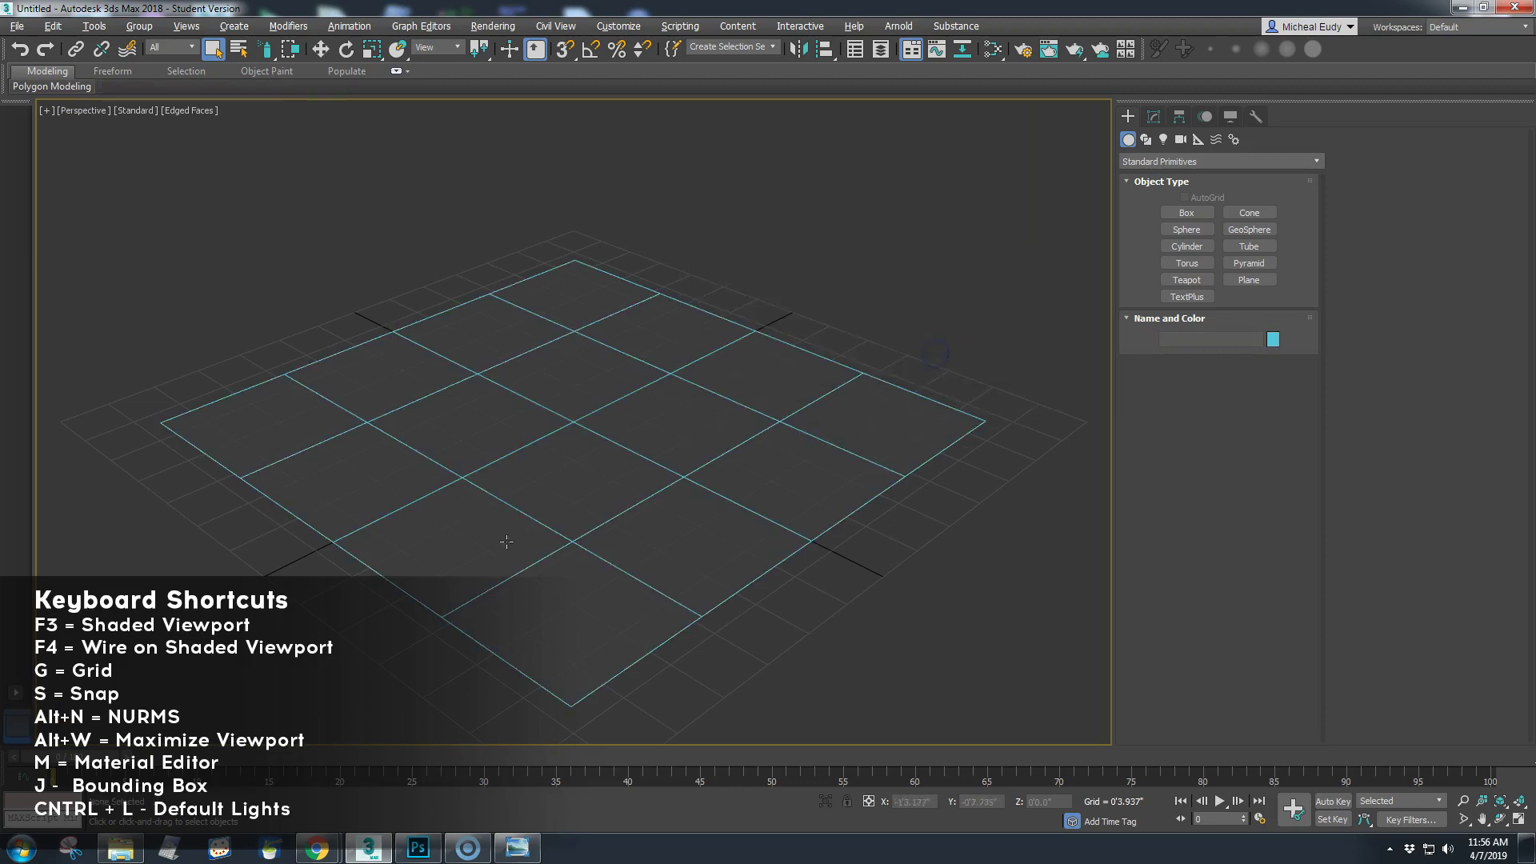
# Step: Try to set the object color to white with no object selected
pyautogui.click(1273, 340)
pyautogui.moveTo(846, 152)
pyautogui.mouseDown()
pyautogui.moveTo(785, 151)
pyautogui.moveTo(827, 140)
pyautogui.mouseUp()
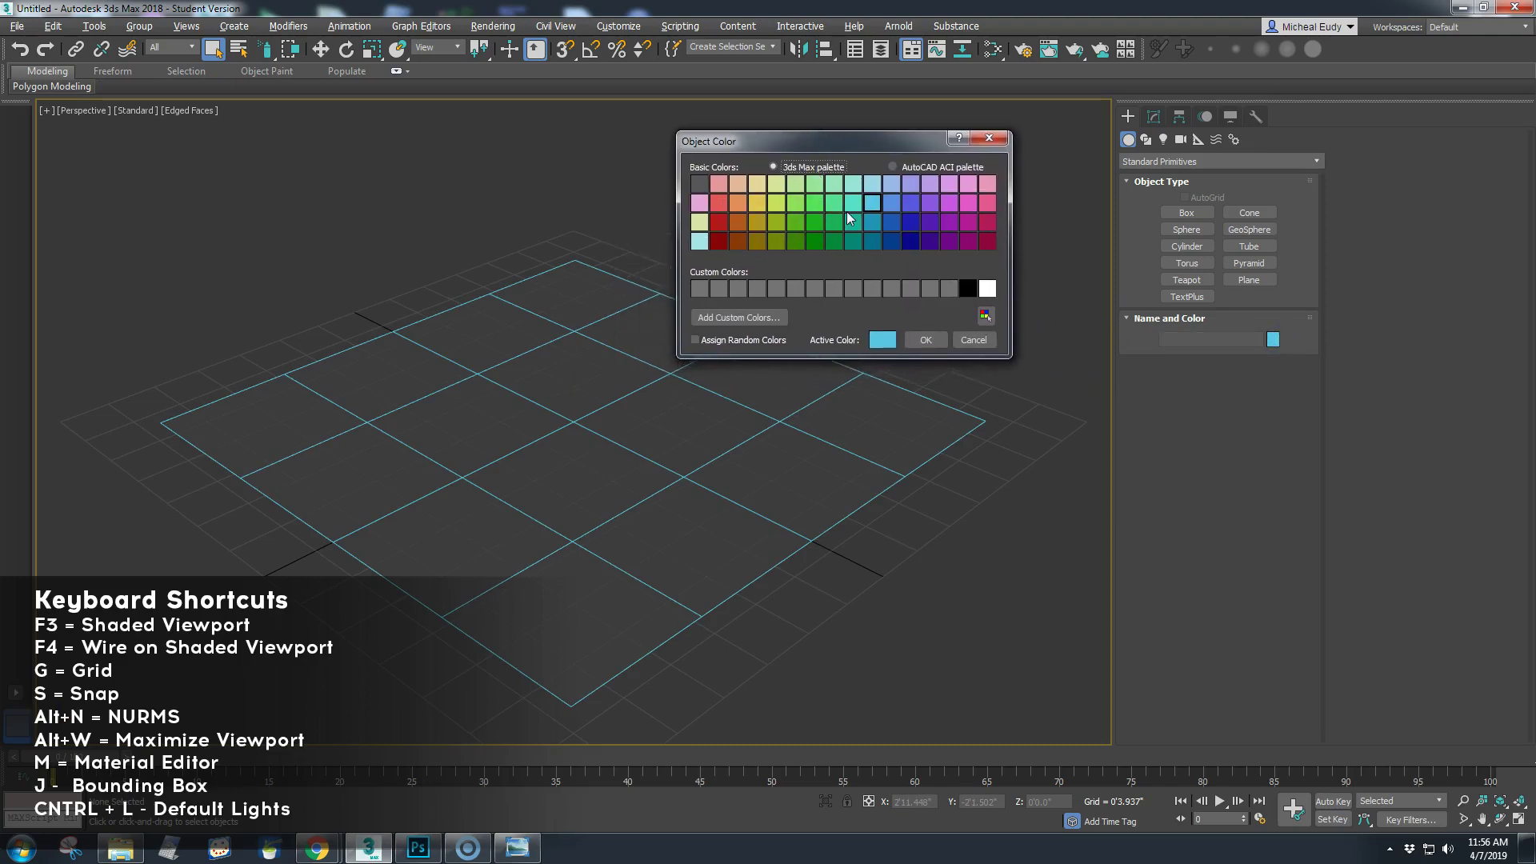
pyautogui.click(988, 289)
pyautogui.click(926, 339)
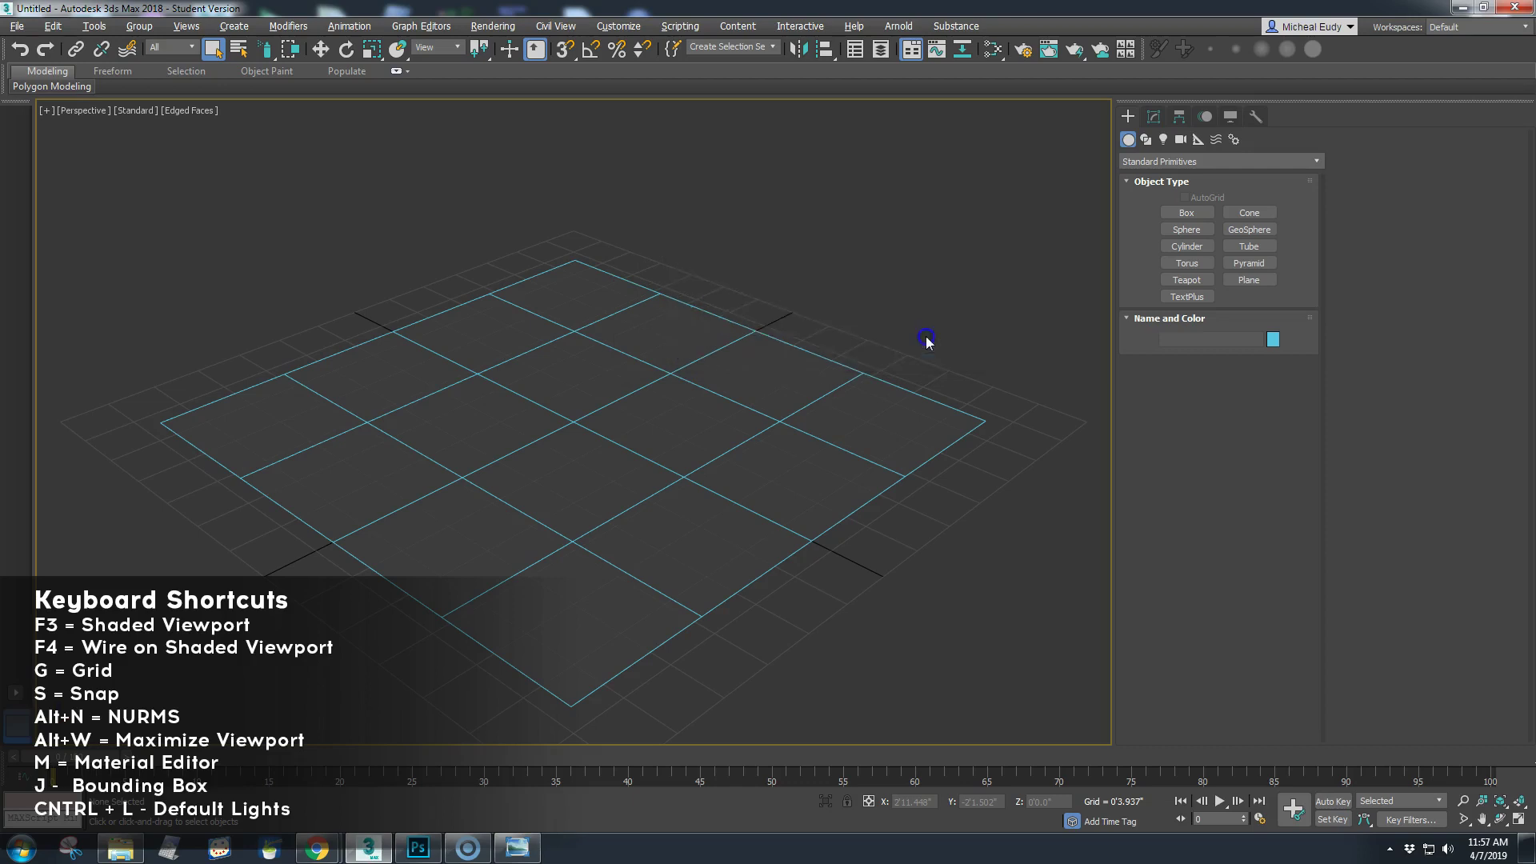
# Step: Select the plane and change its object color to white
pyautogui.click(902, 477)
pyautogui.click(1273, 339)
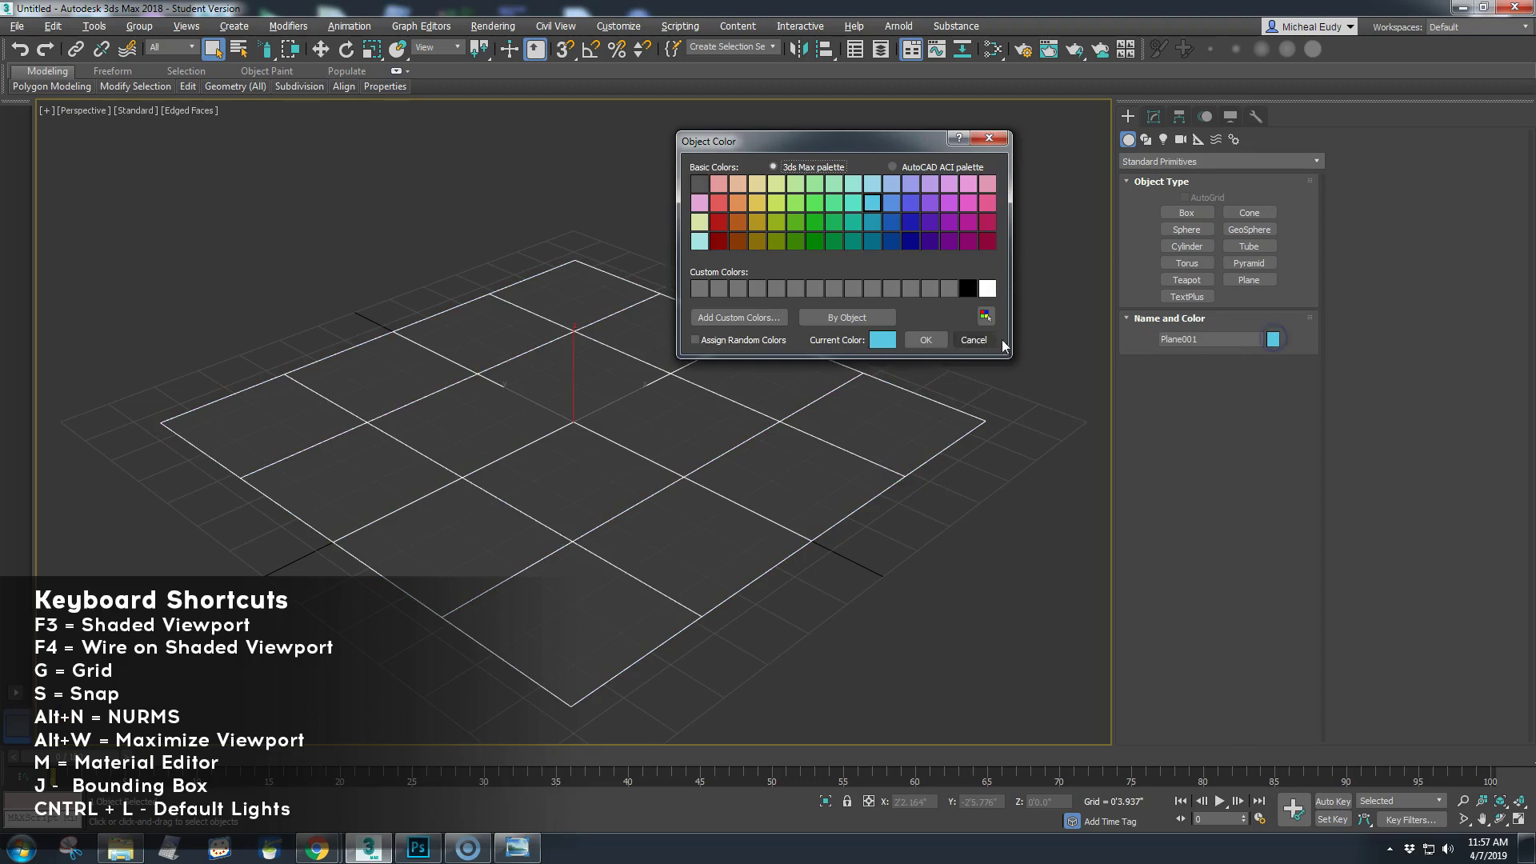
pyautogui.click(988, 289)
pyautogui.click(941, 340)
pyautogui.click(1010, 400)
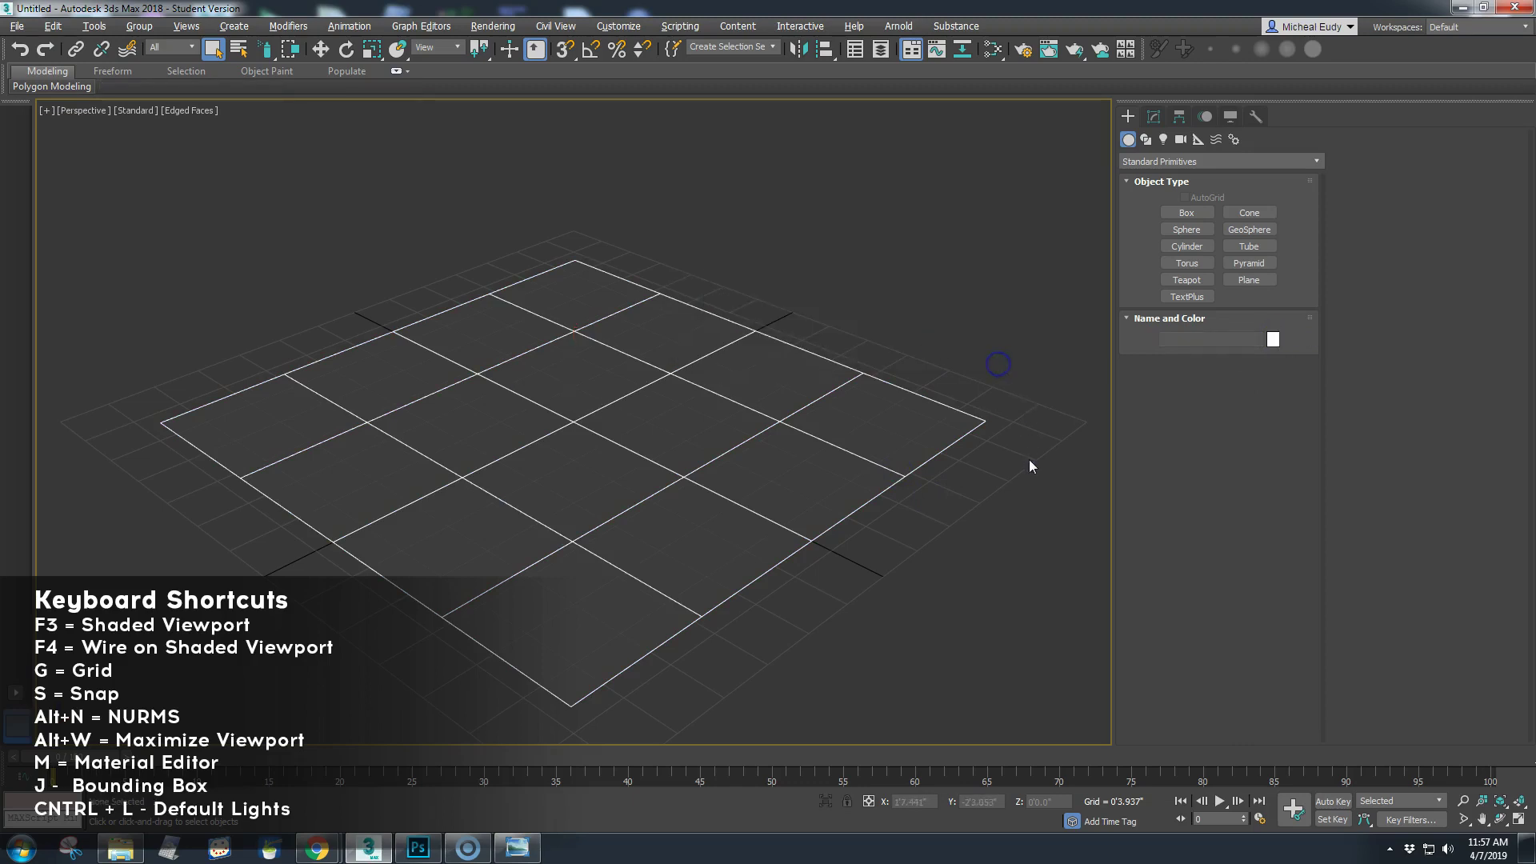
# Step: Reselect the plane and change its object color to the dark gray basic color
pyautogui.click(934, 453)
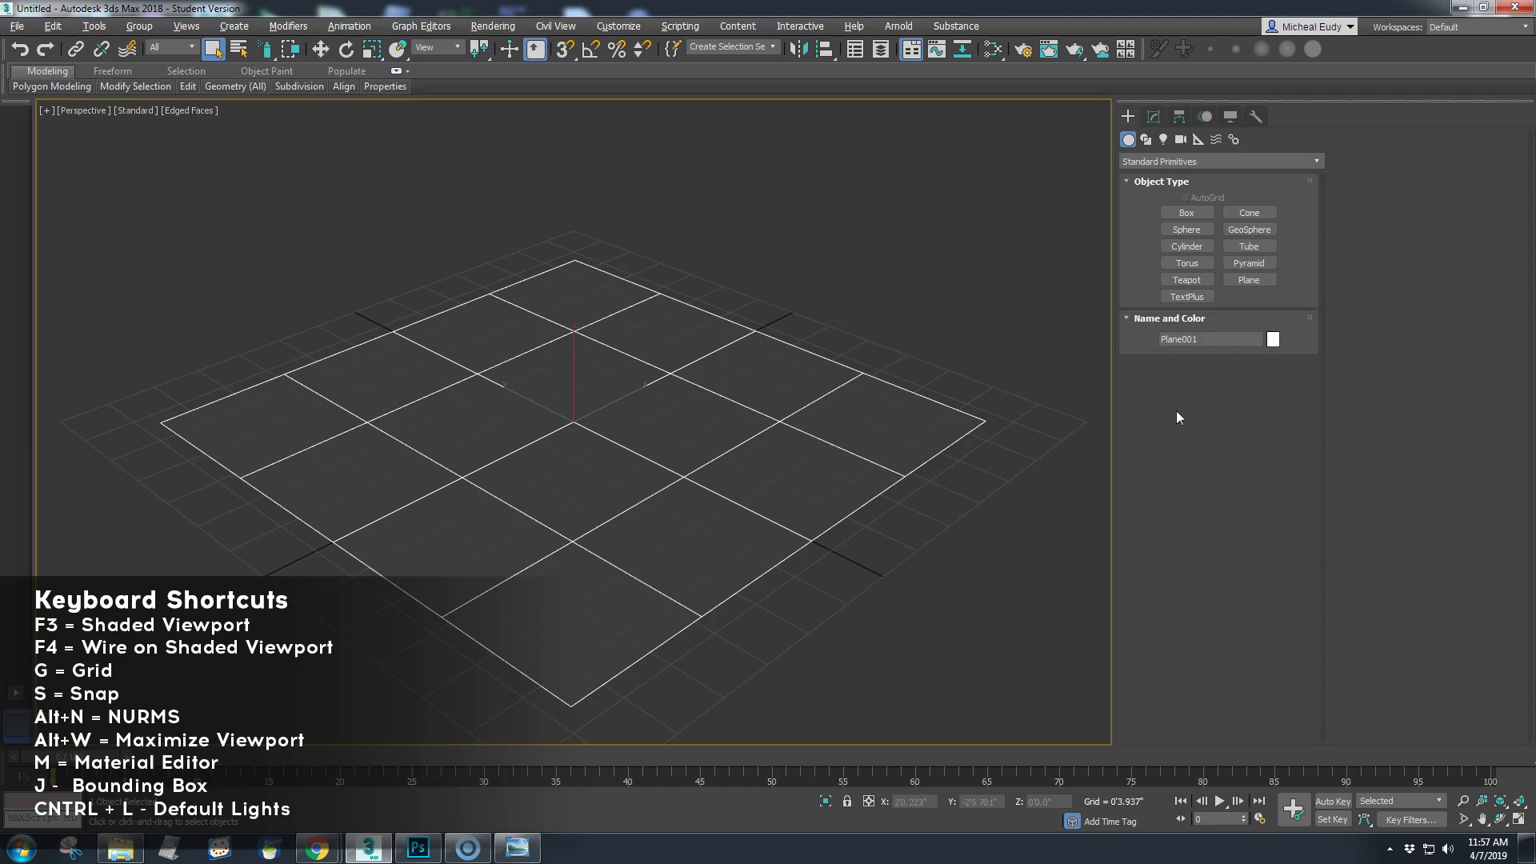
pyautogui.click(1275, 339)
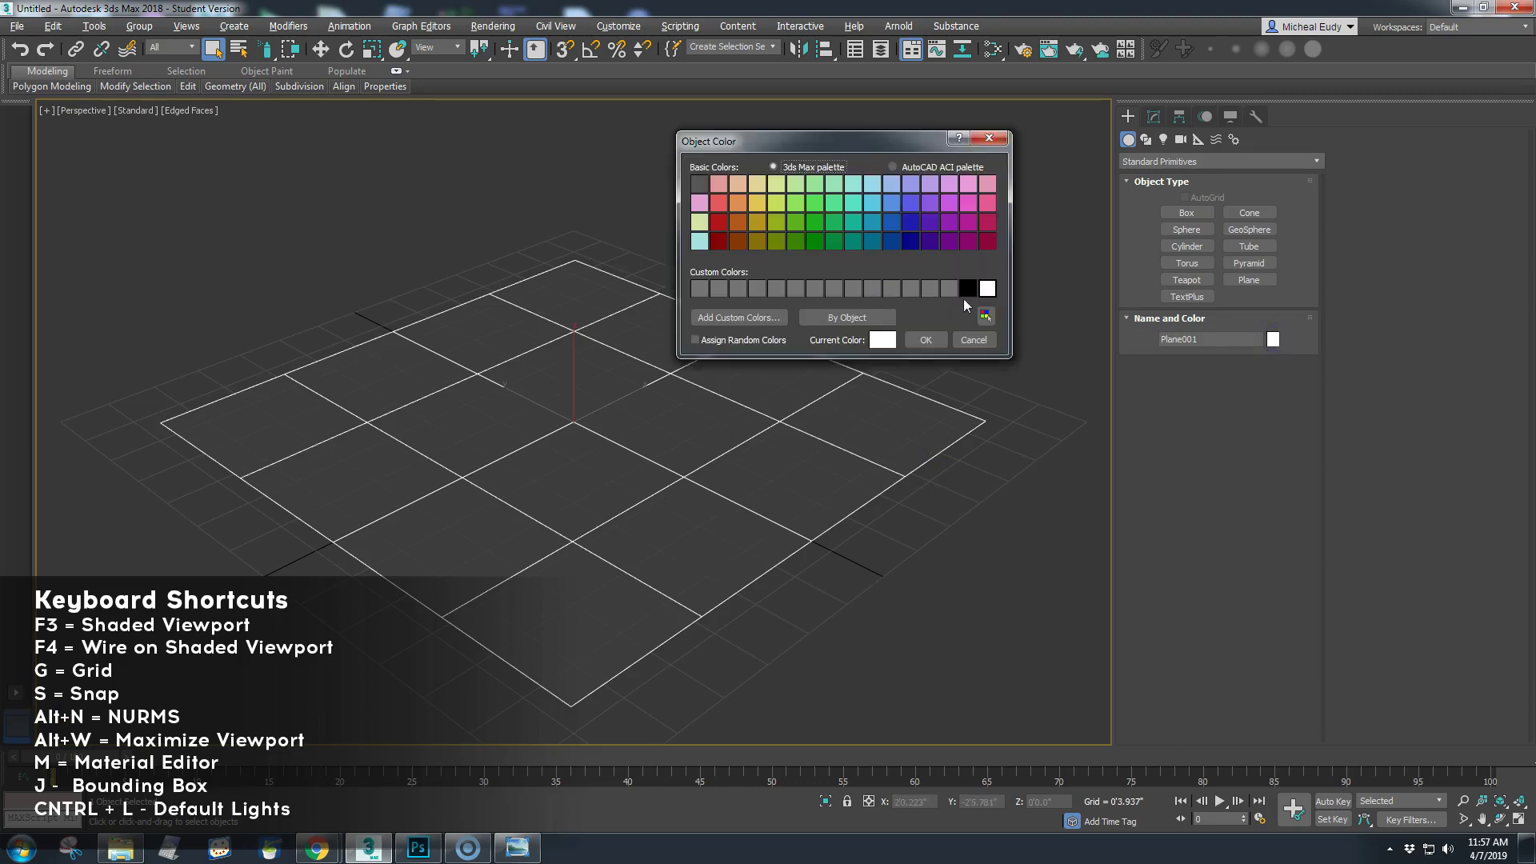
pyautogui.click(699, 184)
pyautogui.click(925, 341)
pyautogui.click(937, 358)
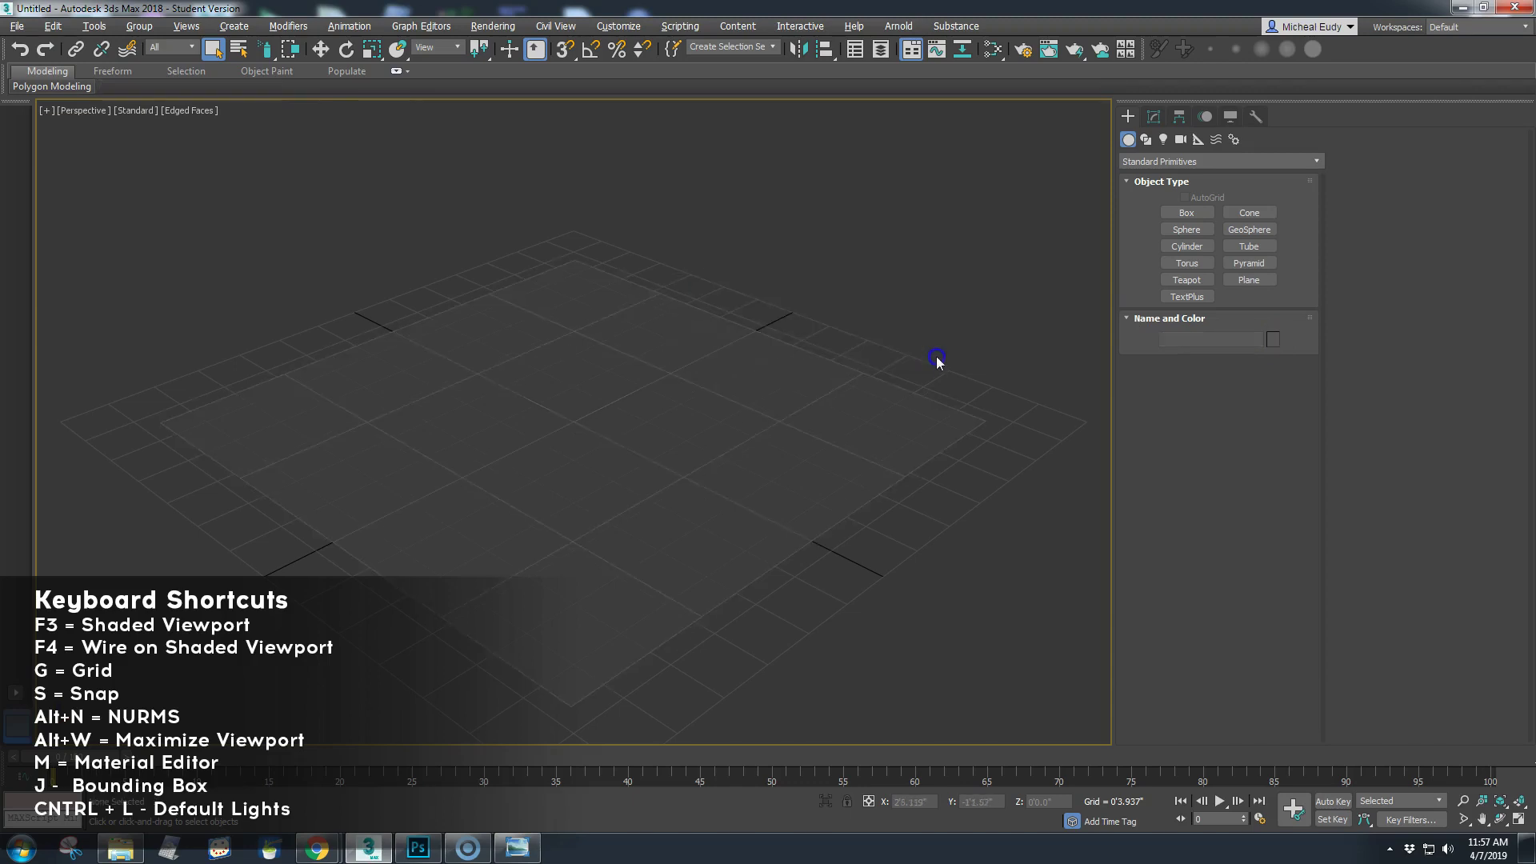
# Step: Freeze the selected plane to see its frozen display, and unfreeze all objects
pyautogui.click(845, 389)
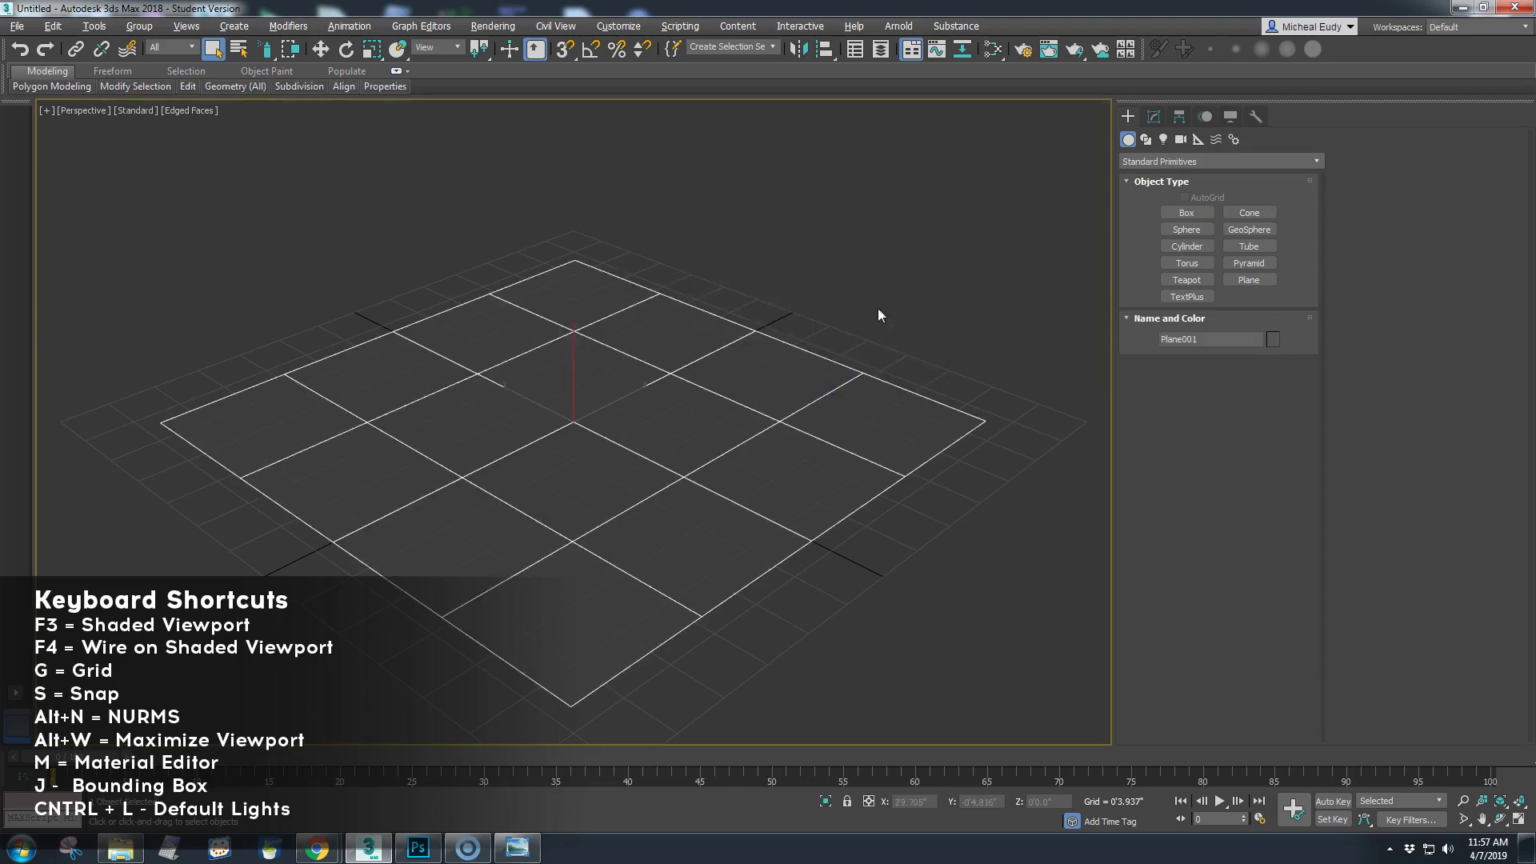
pyautogui.rightClick(843, 332)
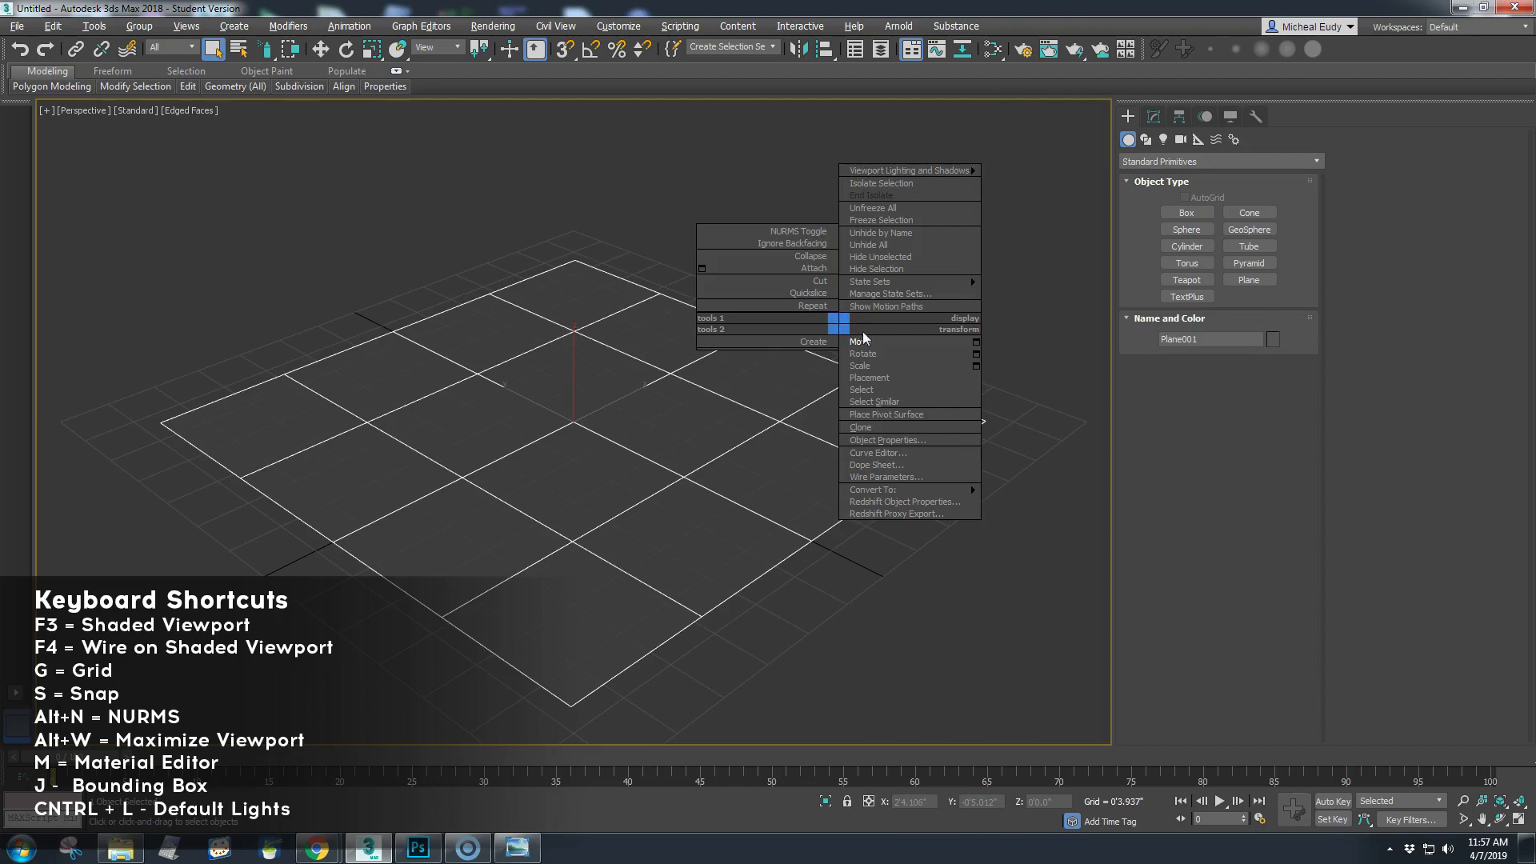
pyautogui.click(874, 221)
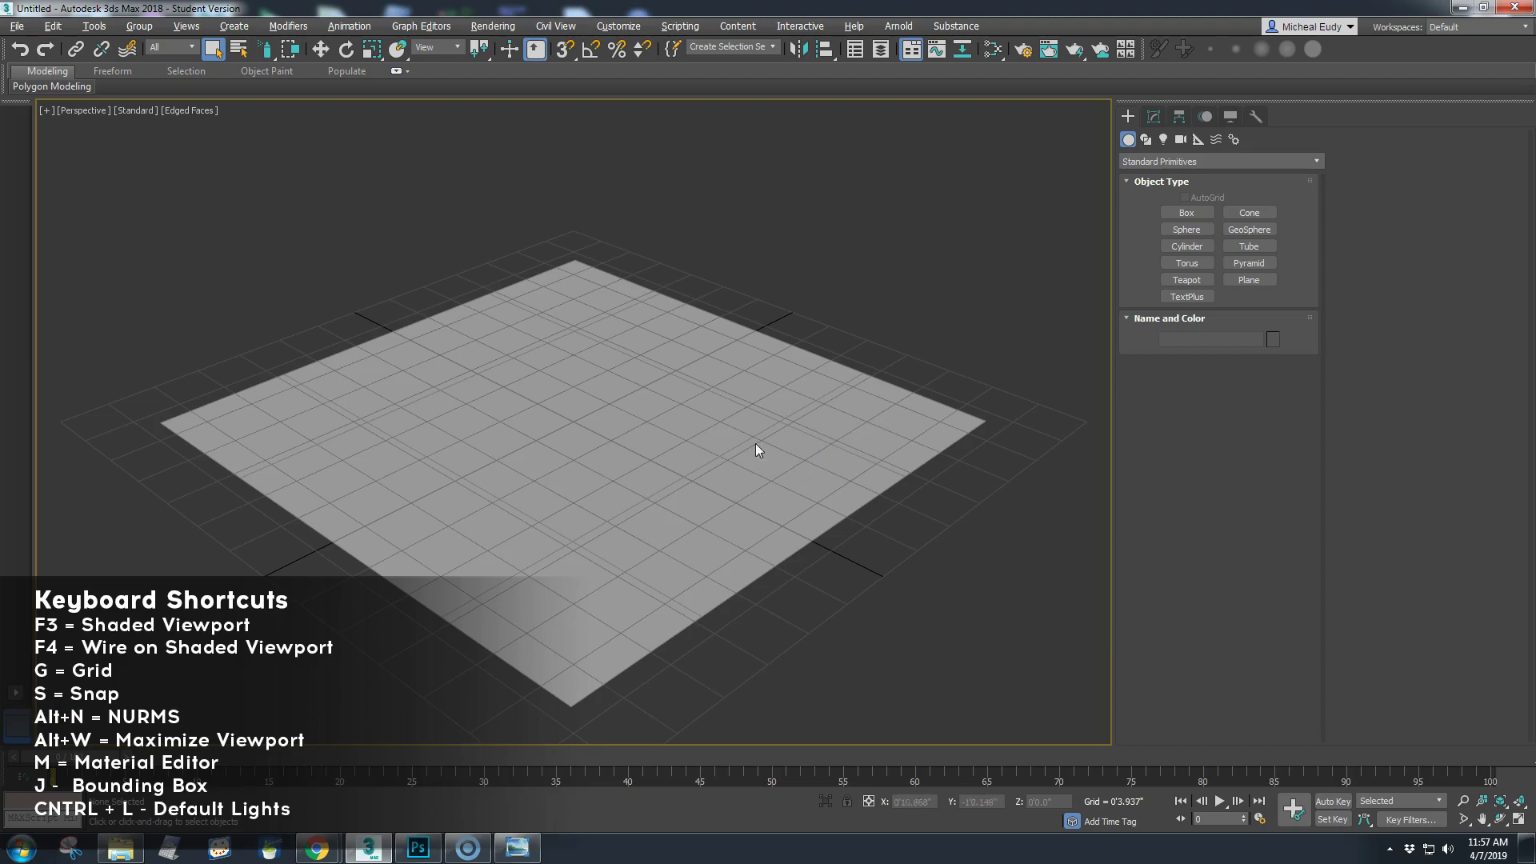
pyautogui.rightClick(862, 432)
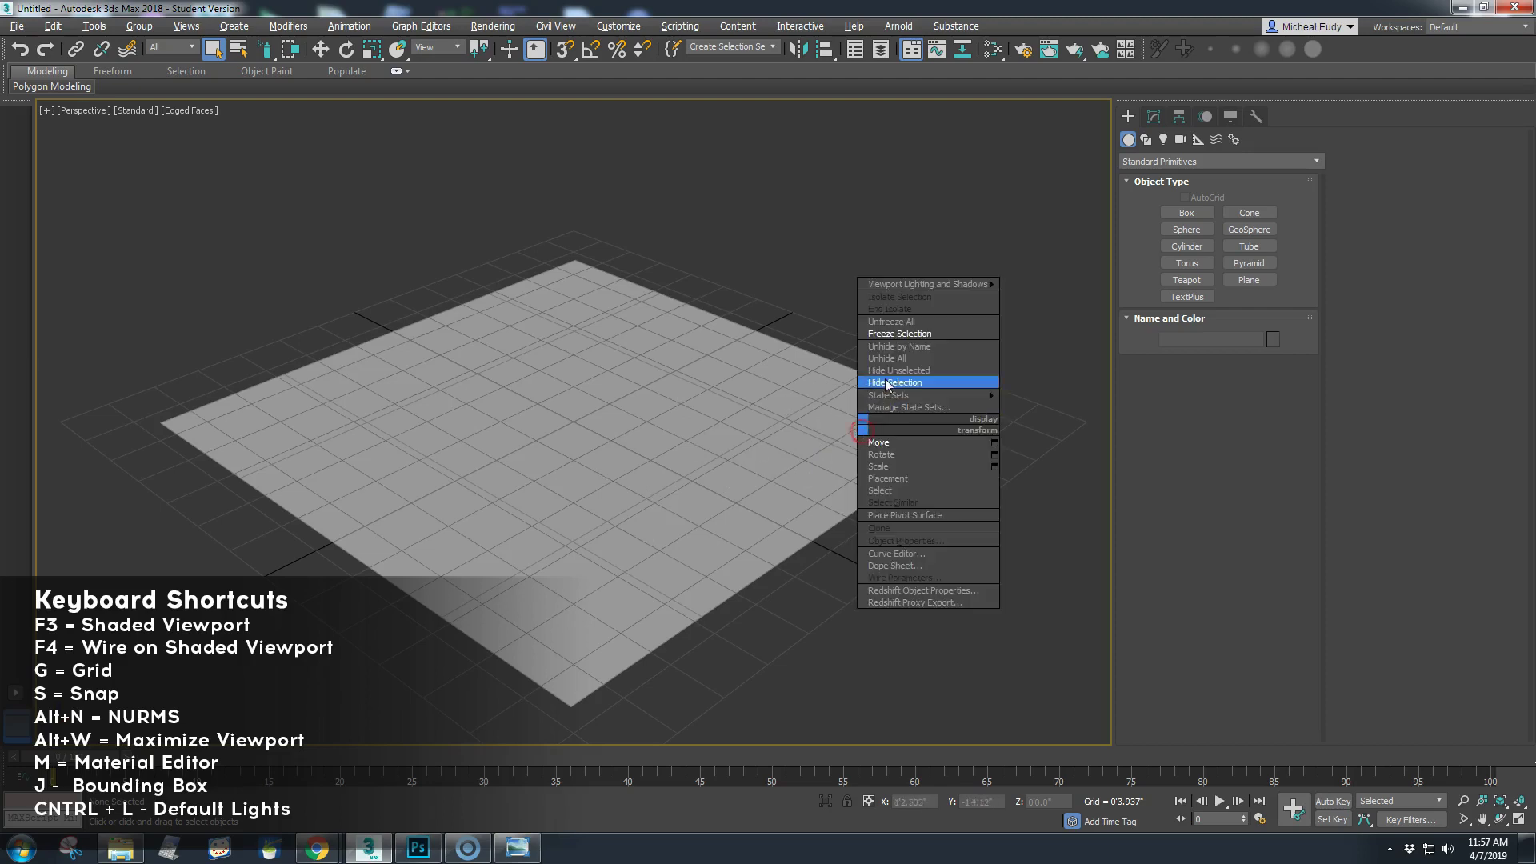
pyautogui.click(944, 330)
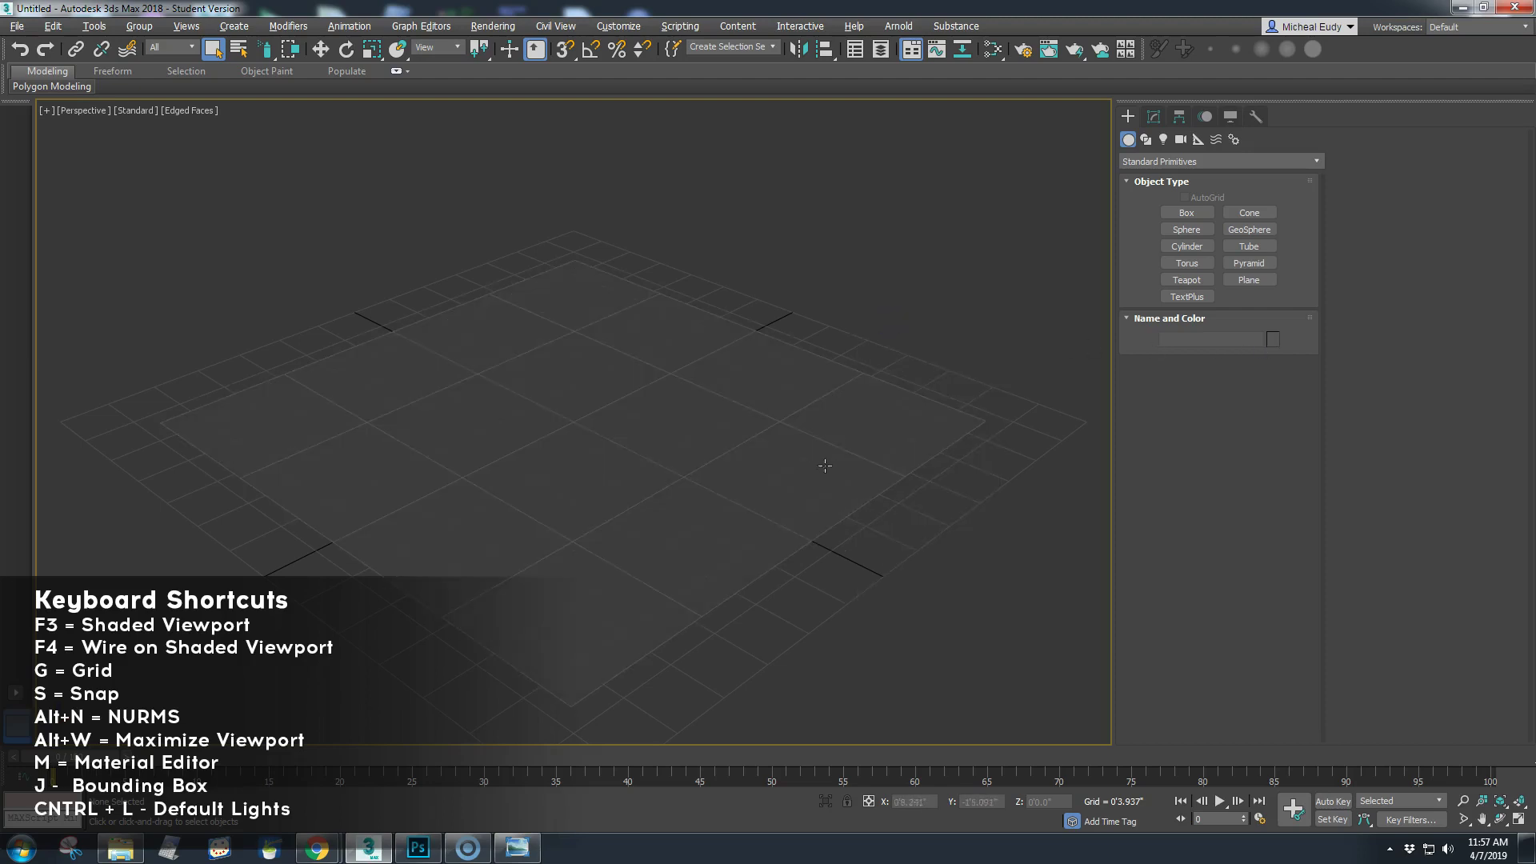
# Step: Change the plane's object color to dark red
pyautogui.click(1275, 341)
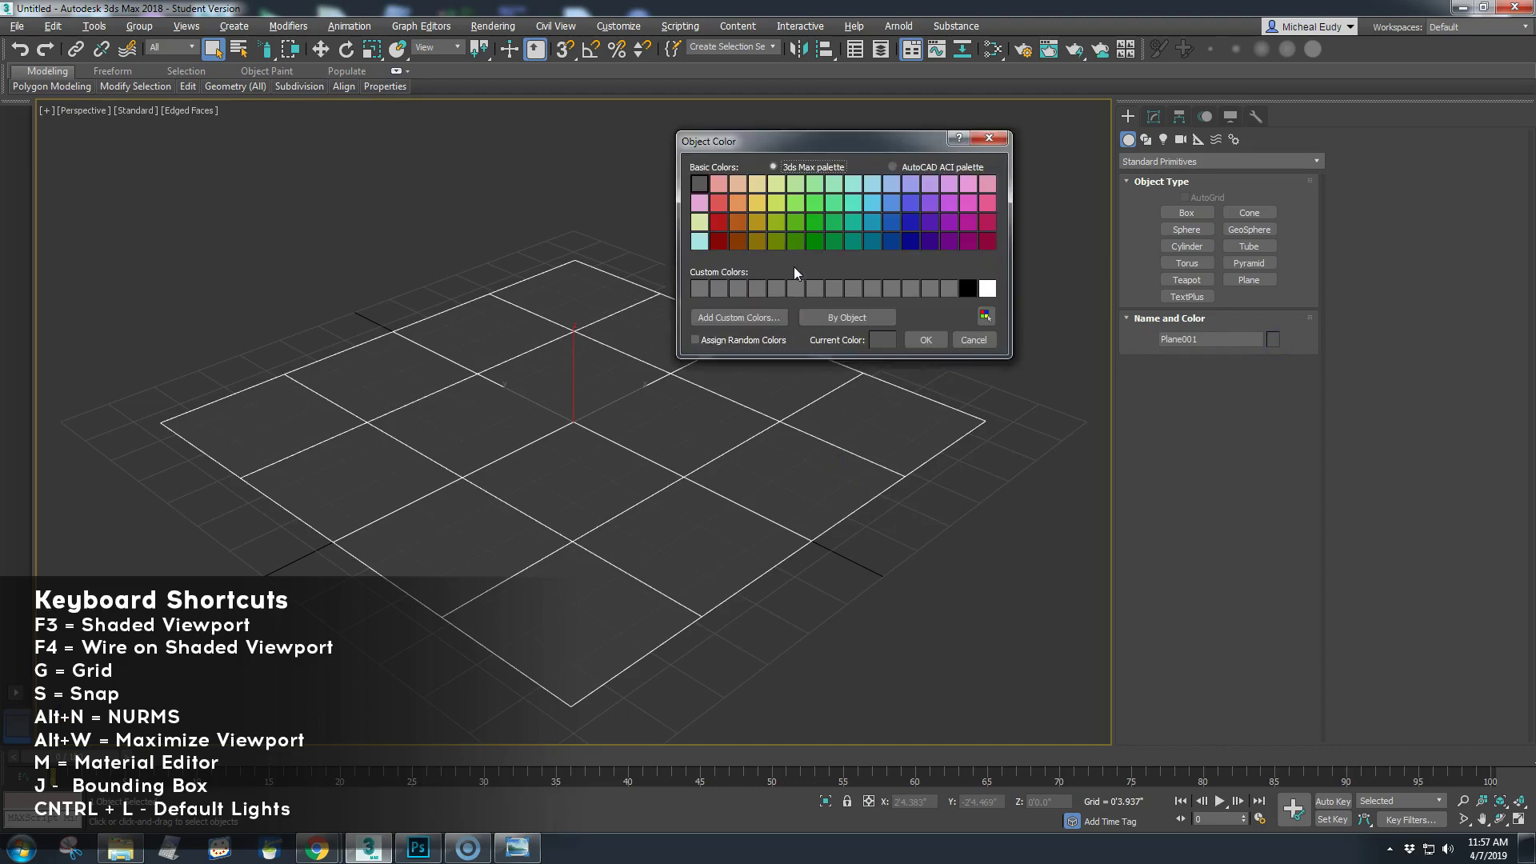
pyautogui.click(719, 224)
pyautogui.click(925, 340)
pyautogui.click(893, 351)
# Step: Select the plane and open its Editable Poly settings for modification
pyautogui.click(837, 389)
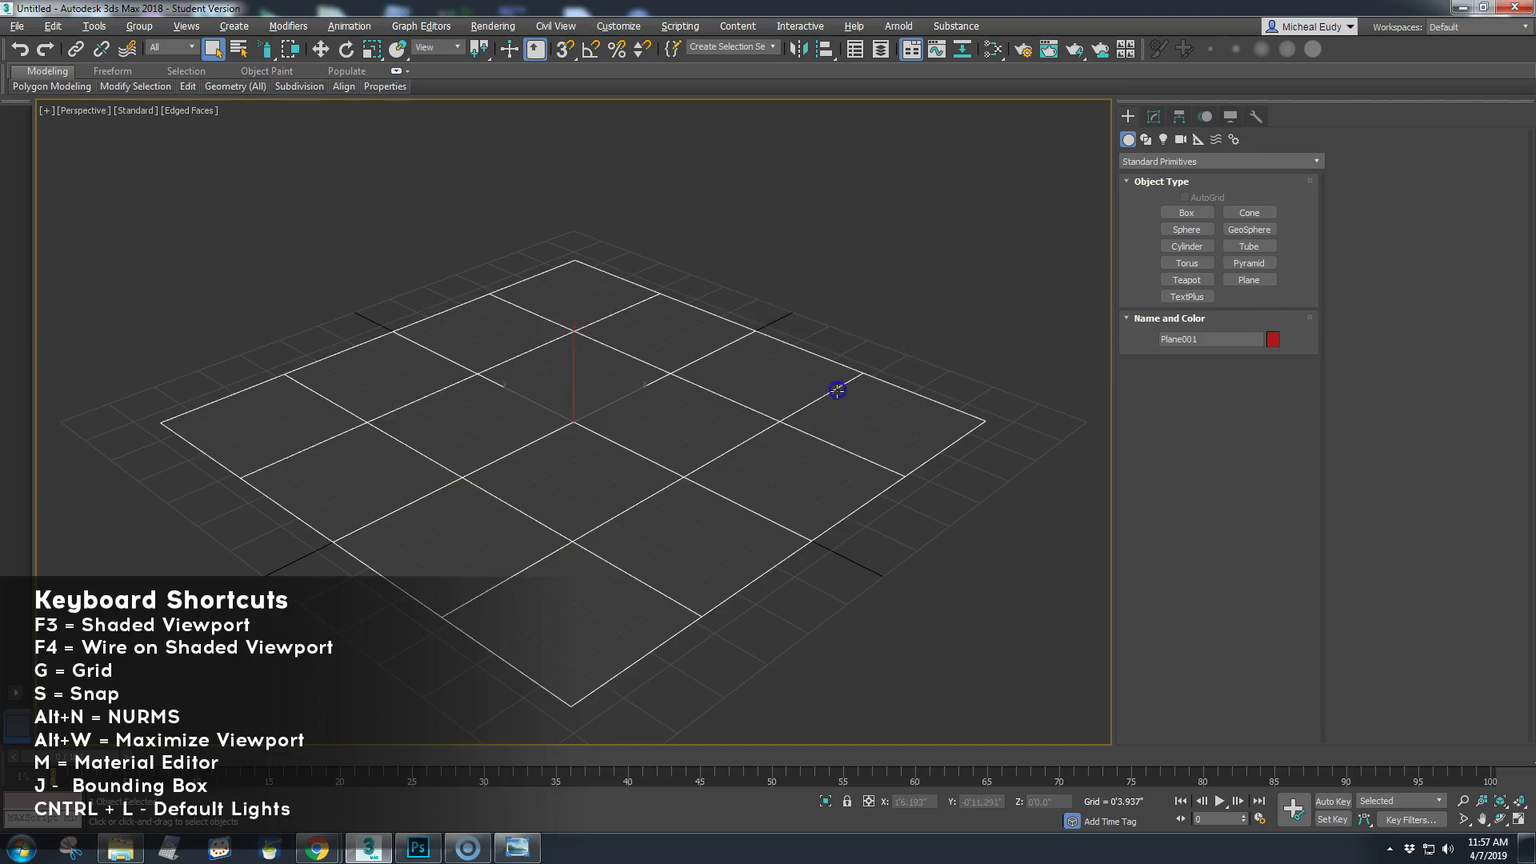
pyautogui.click(1153, 118)
pyautogui.click(1142, 188)
pyautogui.click(972, 307)
pyautogui.click(879, 375)
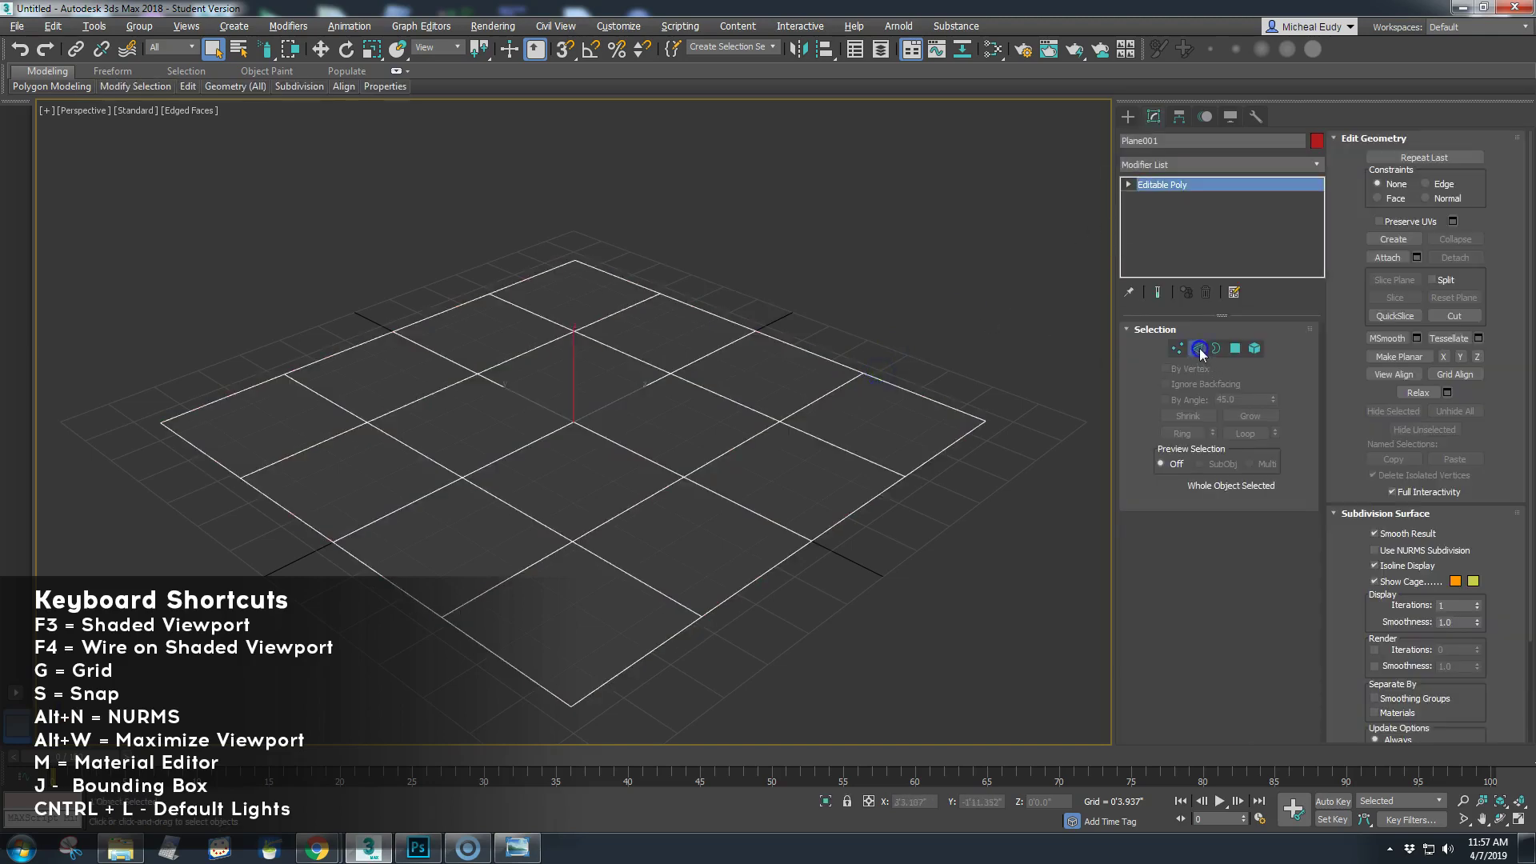
# Step: Enter the plane's Edge level and region-select the edges around its right-hand corner
pyautogui.click(1198, 349)
pyautogui.click(782, 297)
pyautogui.moveTo(734, 291); pyautogui.dragTo(1021, 530)
pyautogui.moveTo(980, 395)
pyautogui.mouseDown()
pyautogui.moveTo(805, 339)
pyautogui.moveTo(980, 408)
pyautogui.mouseUp()
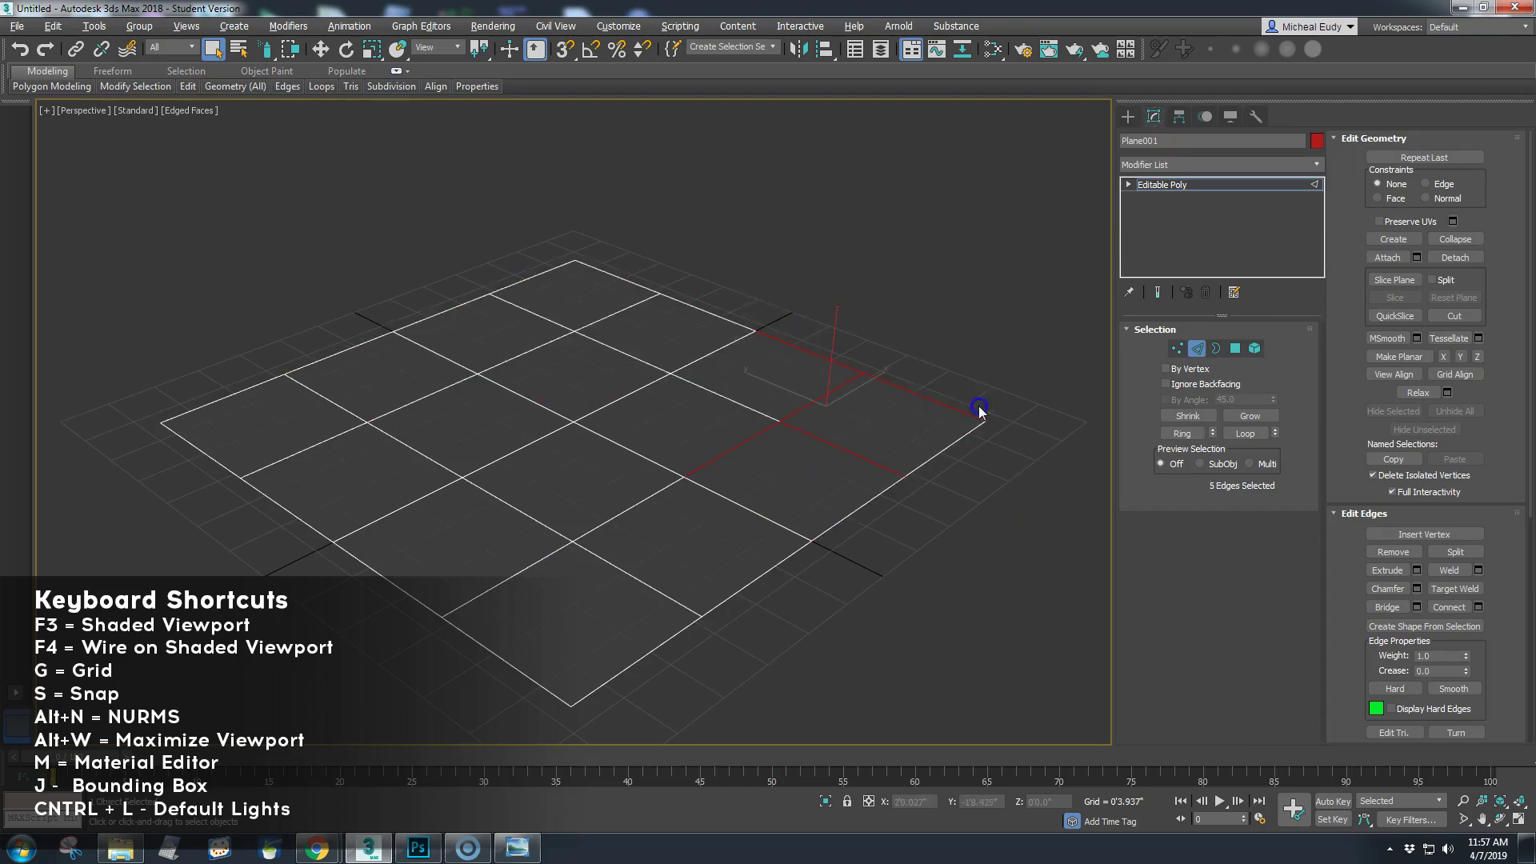
# Step: Region-select the edges across the plane's right half, leave Edge level and reselect the whole plane
pyautogui.click(267, 52)
pyautogui.moveTo(266, 56); pyautogui.dragTo(267, 50)
pyautogui.moveTo(645, 241); pyautogui.dragTo(1018, 583)
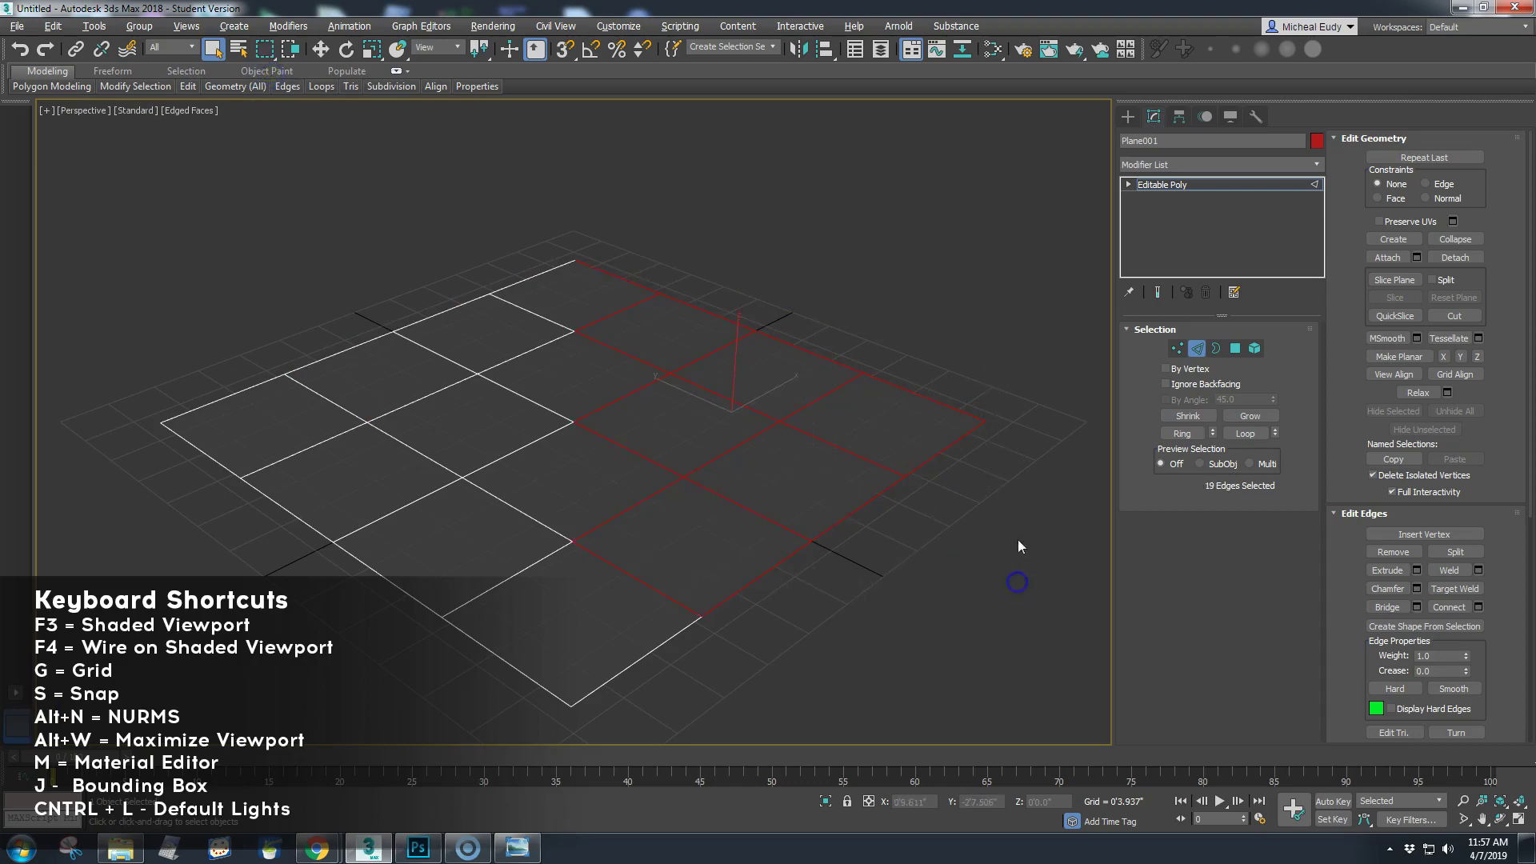
pyautogui.click(1197, 348)
pyautogui.click(1028, 503)
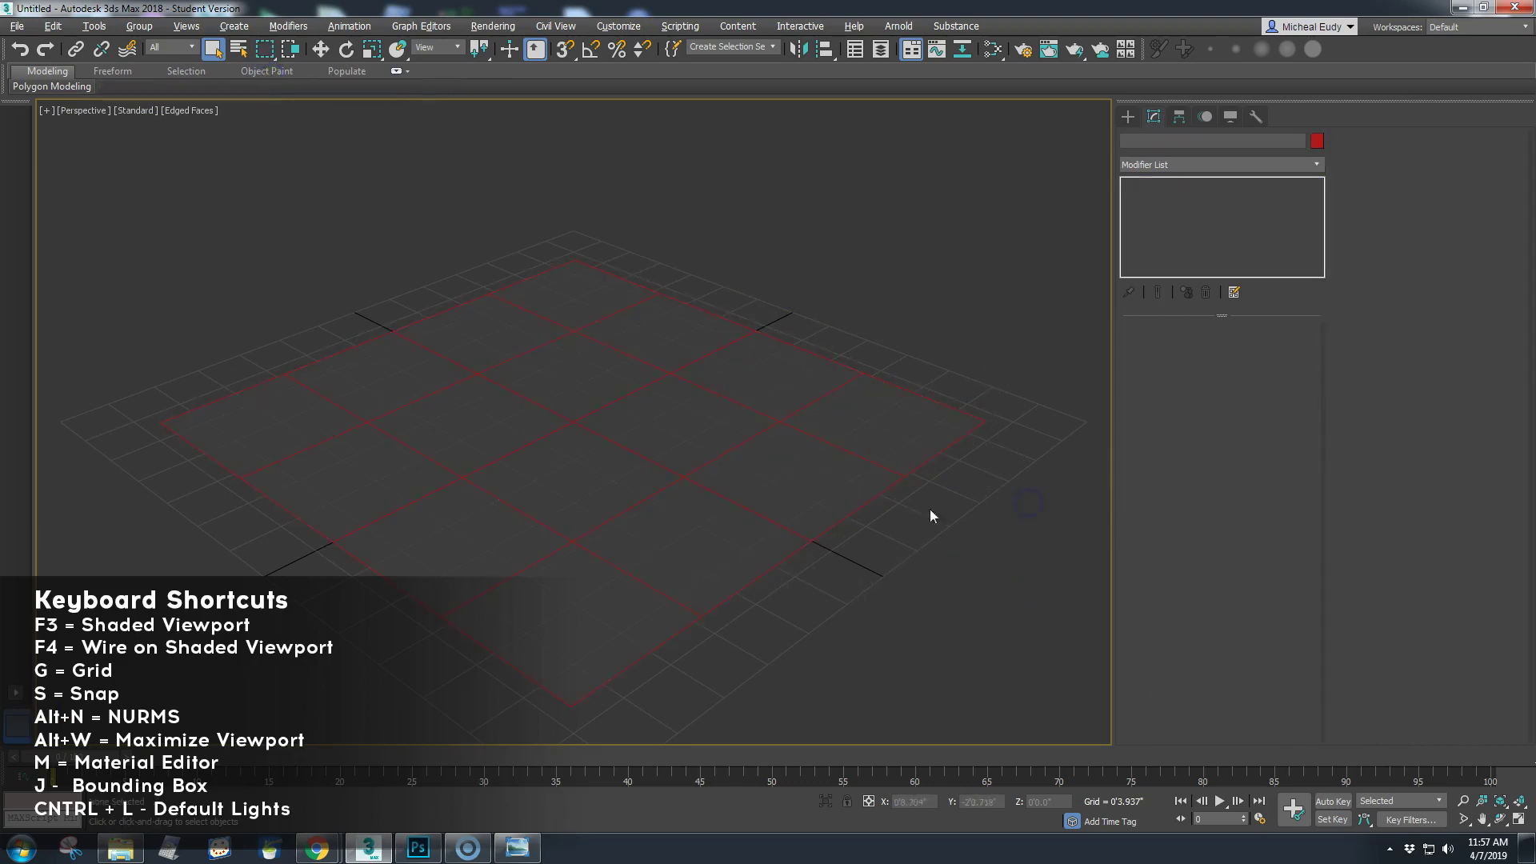
pyautogui.click(908, 476)
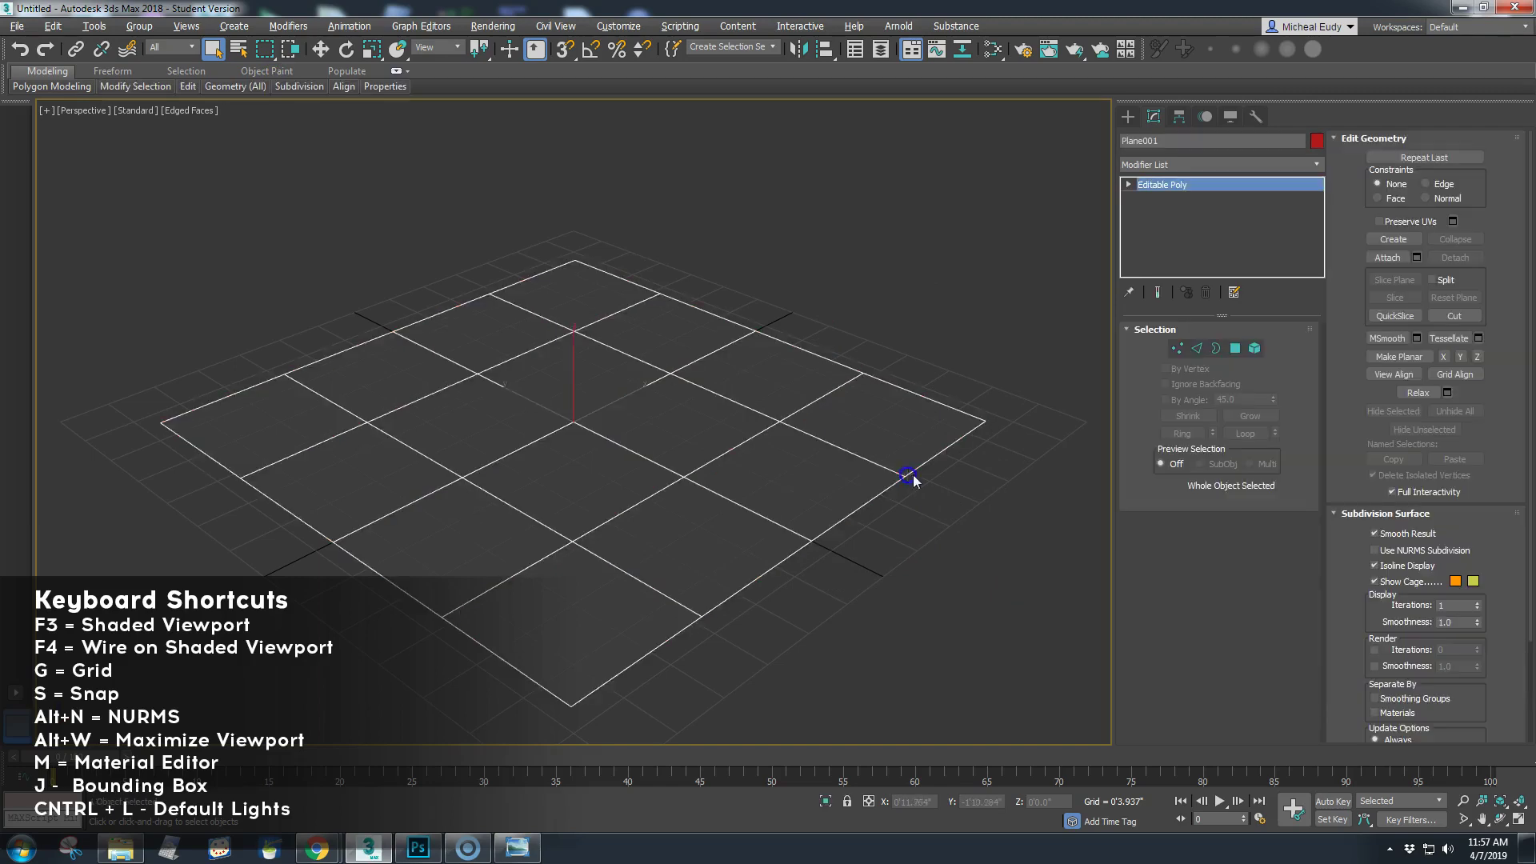
# Step: Change the plane's object color to the black custom color and deselect the plane
pyautogui.click(1317, 141)
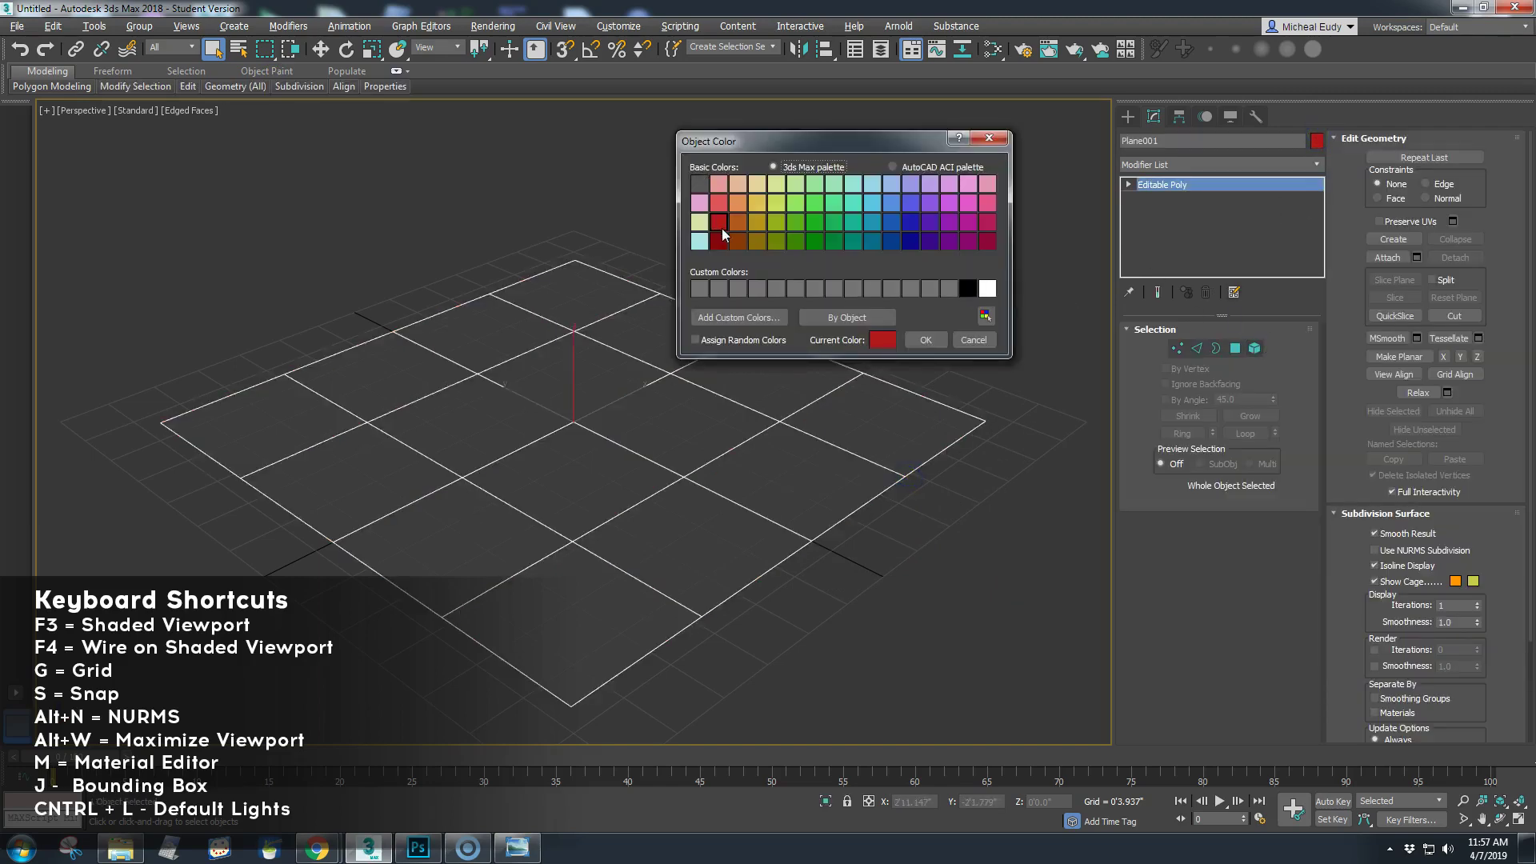
pyautogui.moveTo(839, 144); pyautogui.dragTo(820, 214)
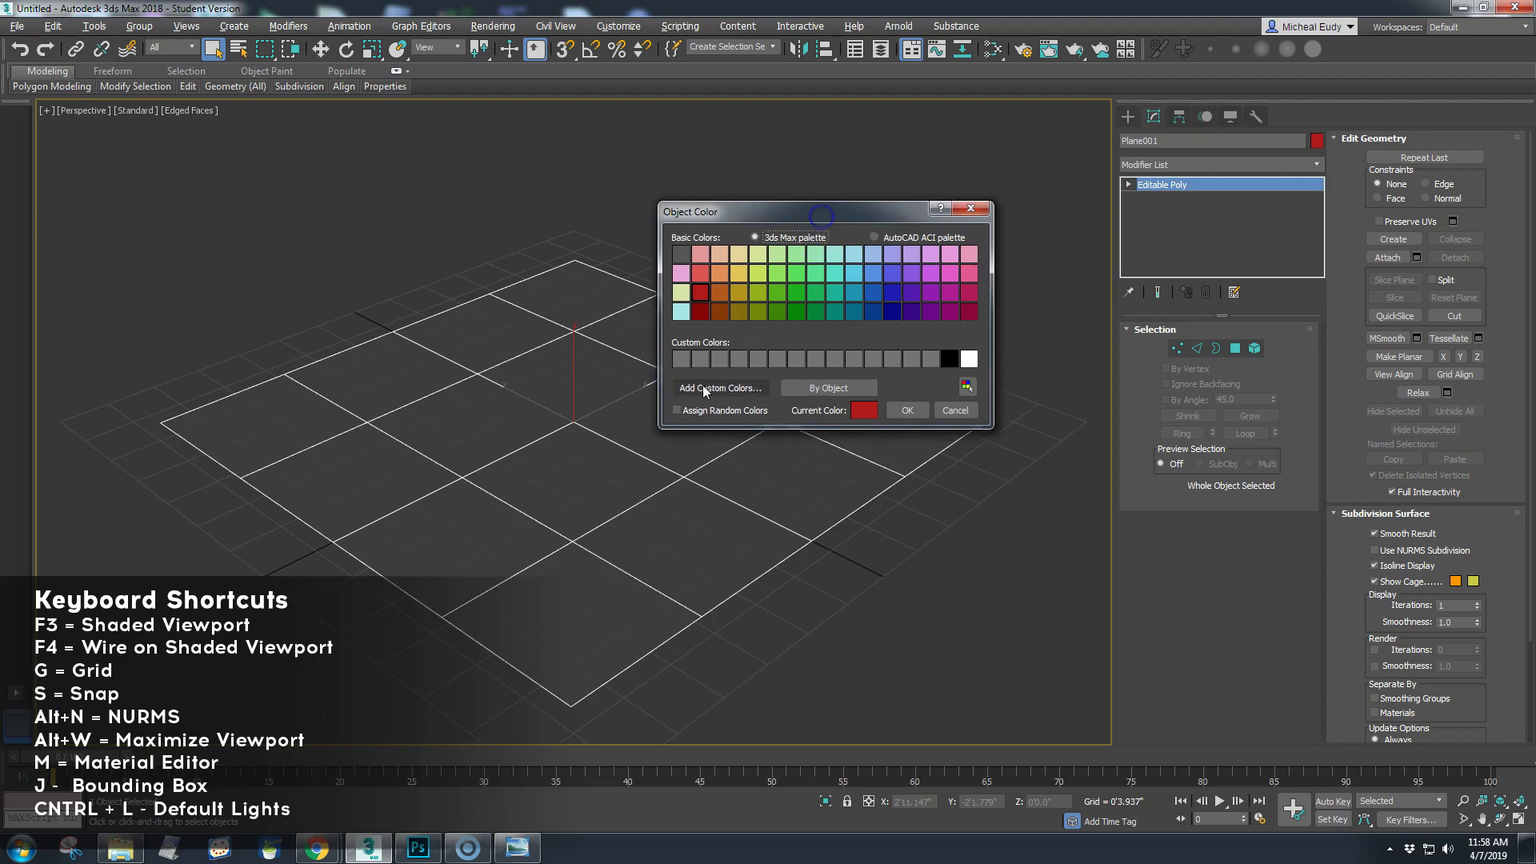
pyautogui.click(677, 411)
pyautogui.click(677, 410)
pyautogui.click(950, 358)
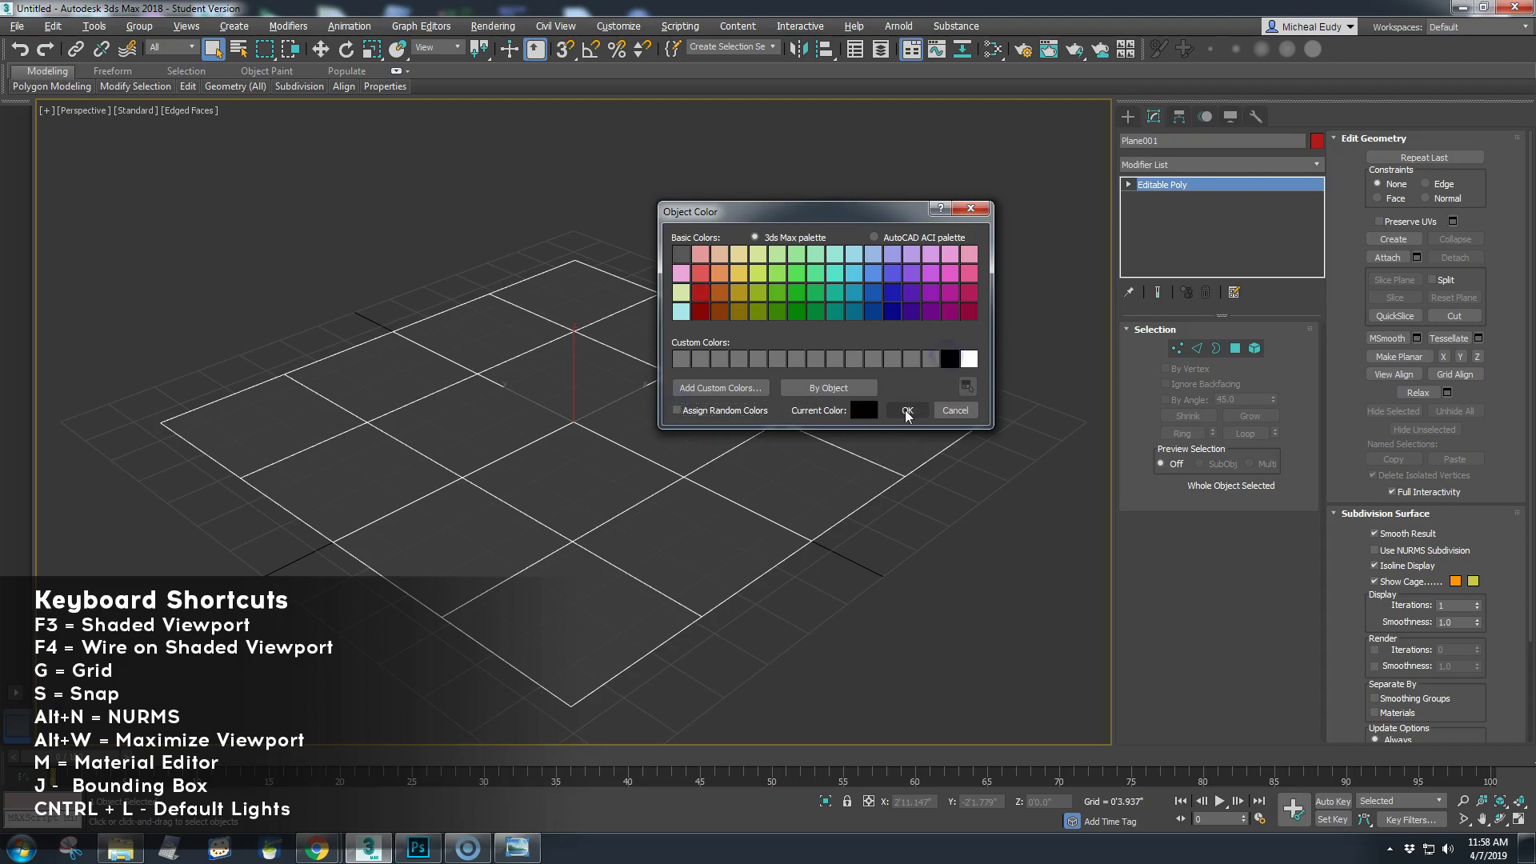
pyautogui.click(907, 411)
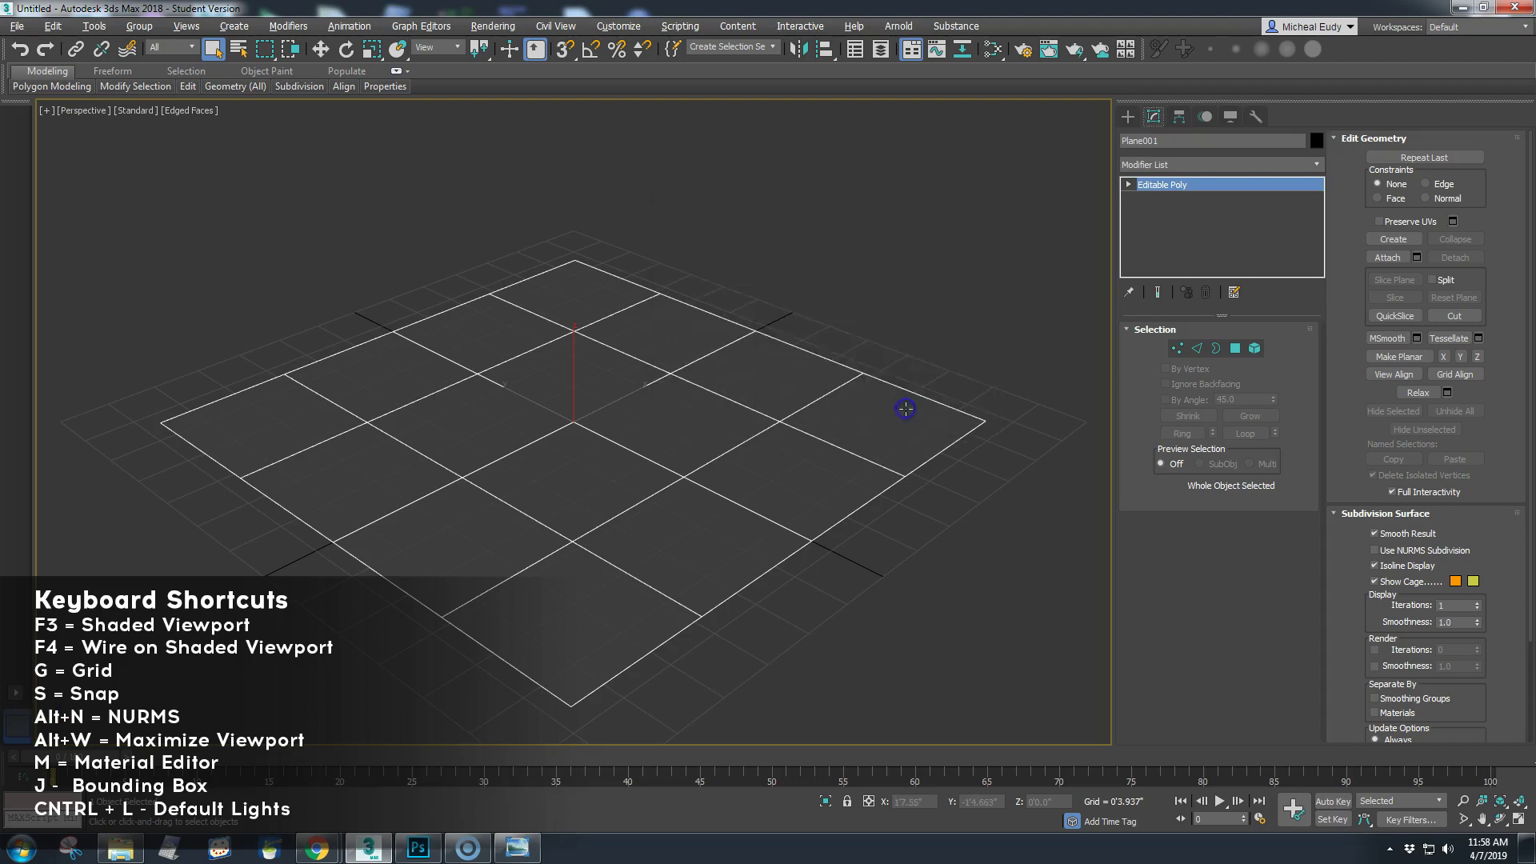
pyautogui.click(1020, 319)
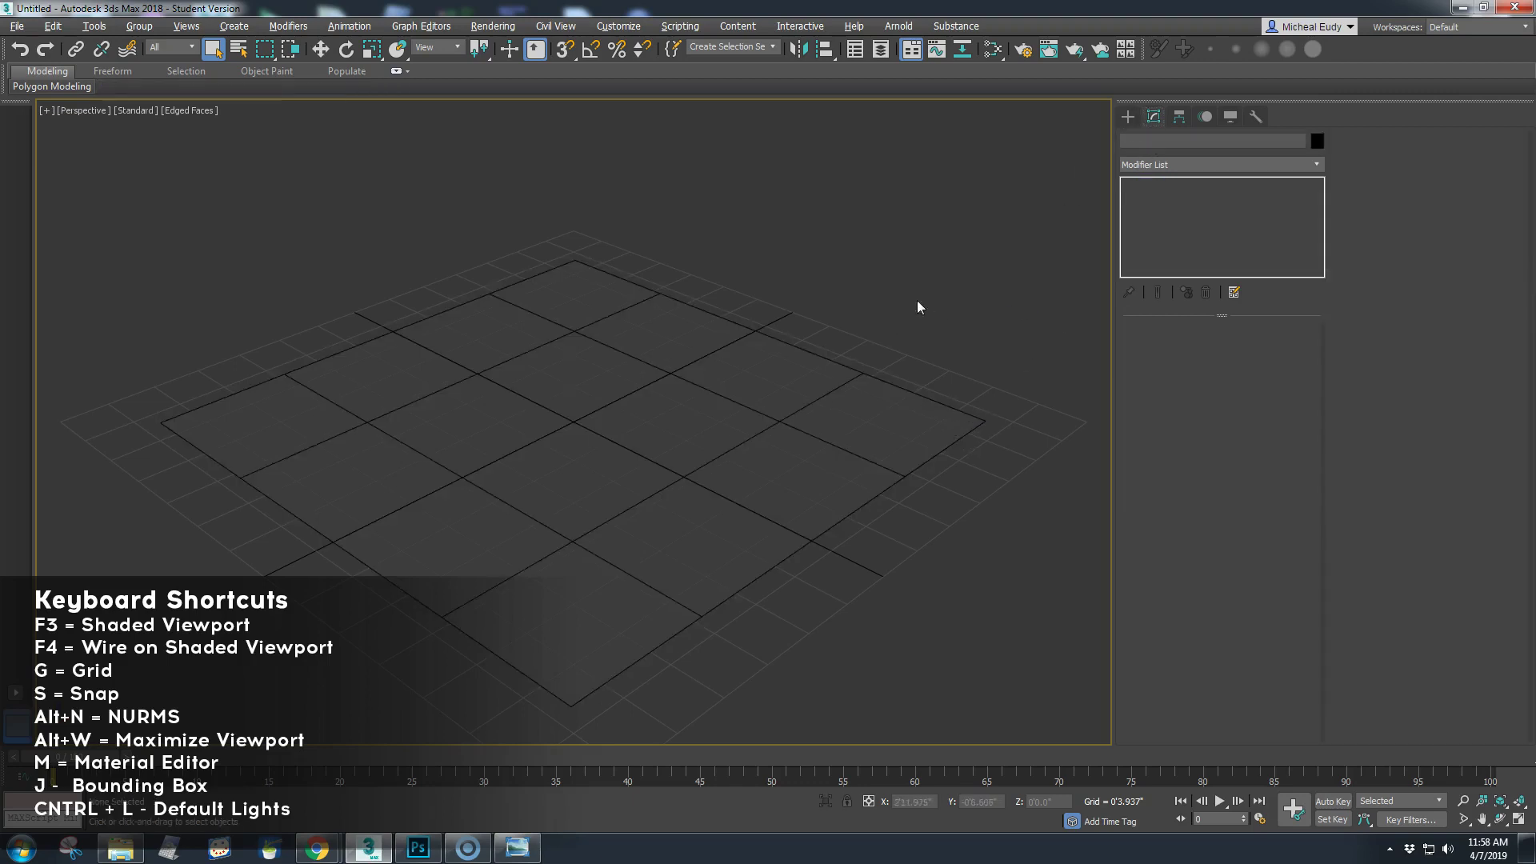
# Step: Open the Scene Explorer and hide Plane001 from it
pyautogui.click(813, 359)
pyautogui.click(853, 51)
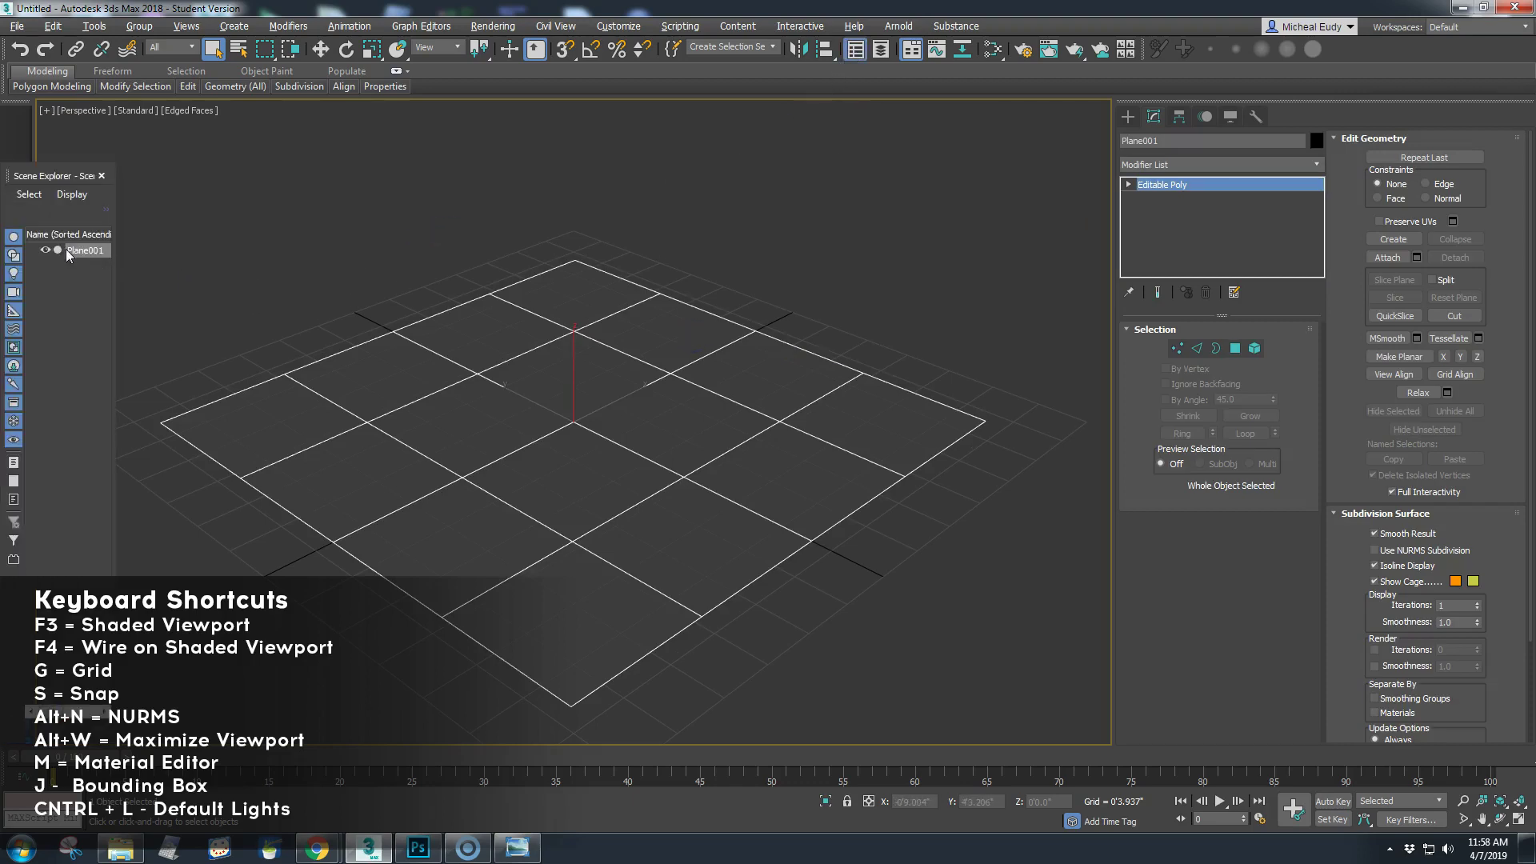
pyautogui.click(45, 252)
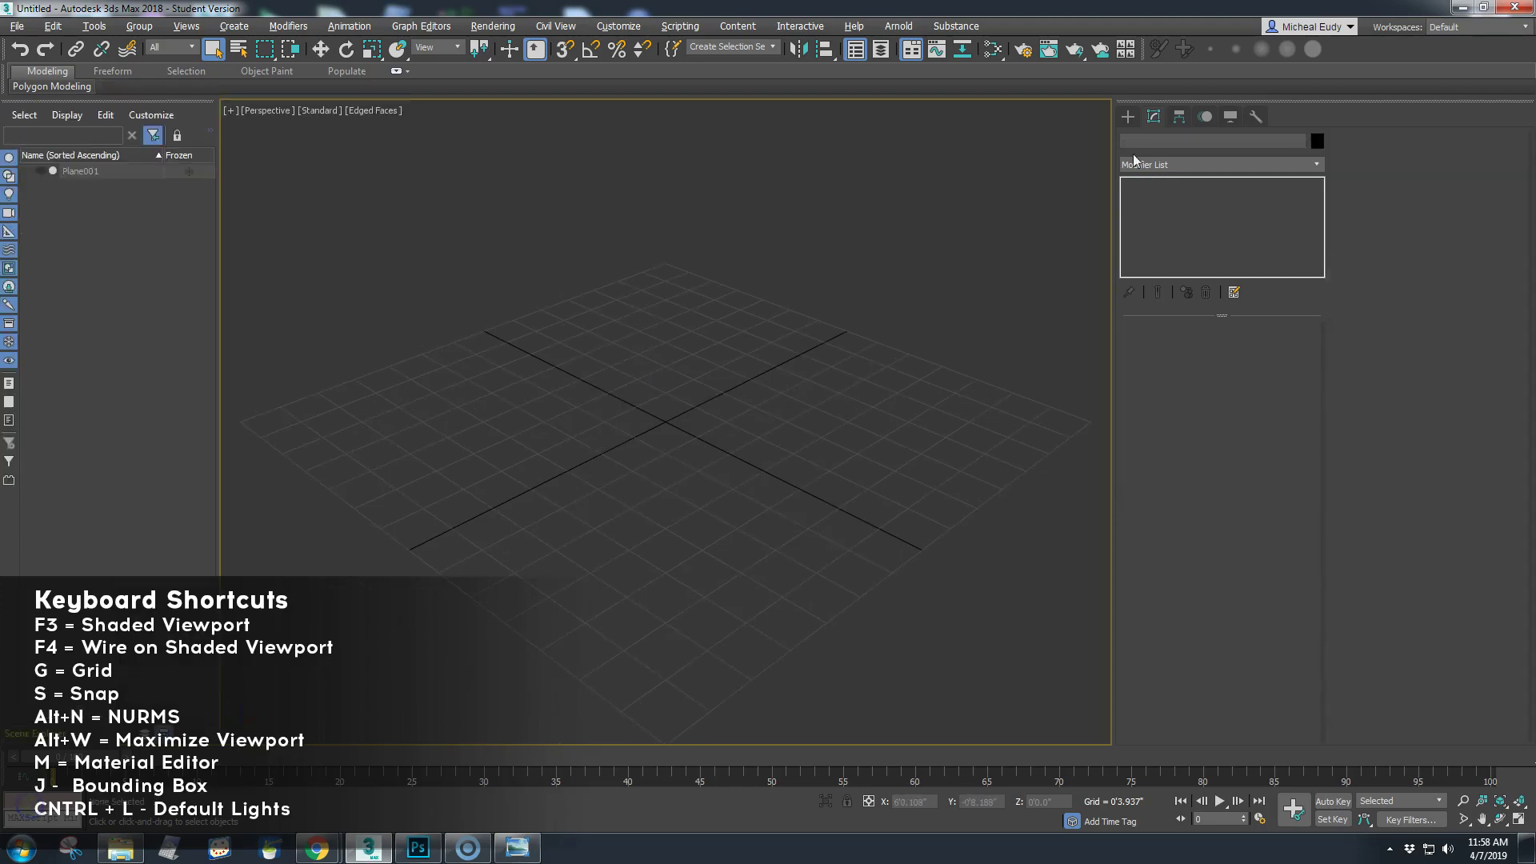
# Step: Create a second plane with 4 length and 4 width segments and move it toward the middle of the grid
pyautogui.click(1128, 116)
pyautogui.click(1248, 279)
pyautogui.moveTo(476, 359); pyautogui.dragTo(977, 353)
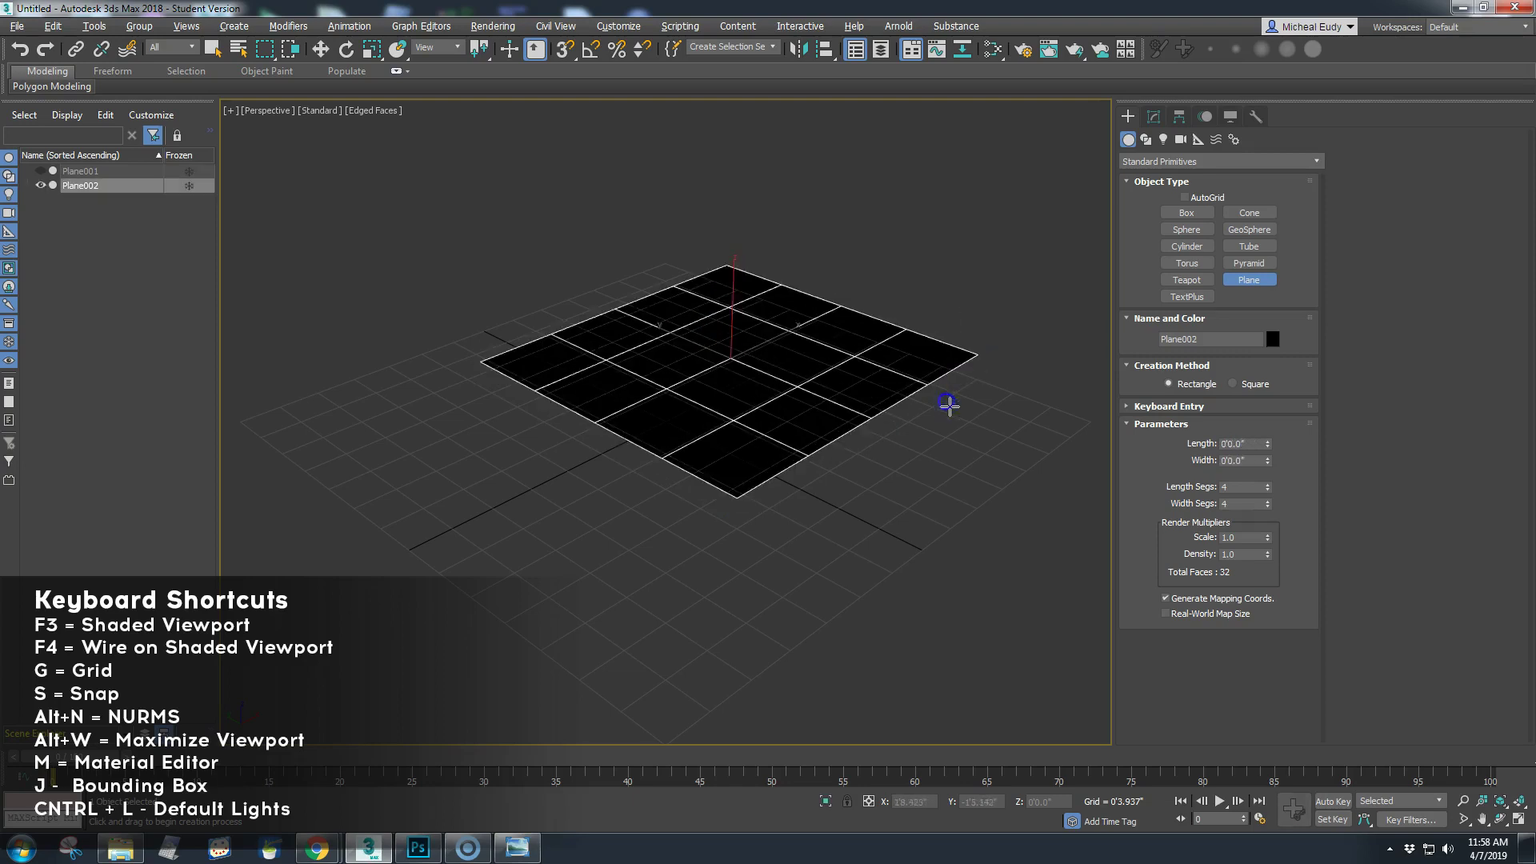
pyautogui.rightClick(913, 441)
pyautogui.rightClick(764, 400)
pyautogui.click(792, 424)
pyautogui.moveTo(761, 347); pyautogui.dragTo(665, 425)
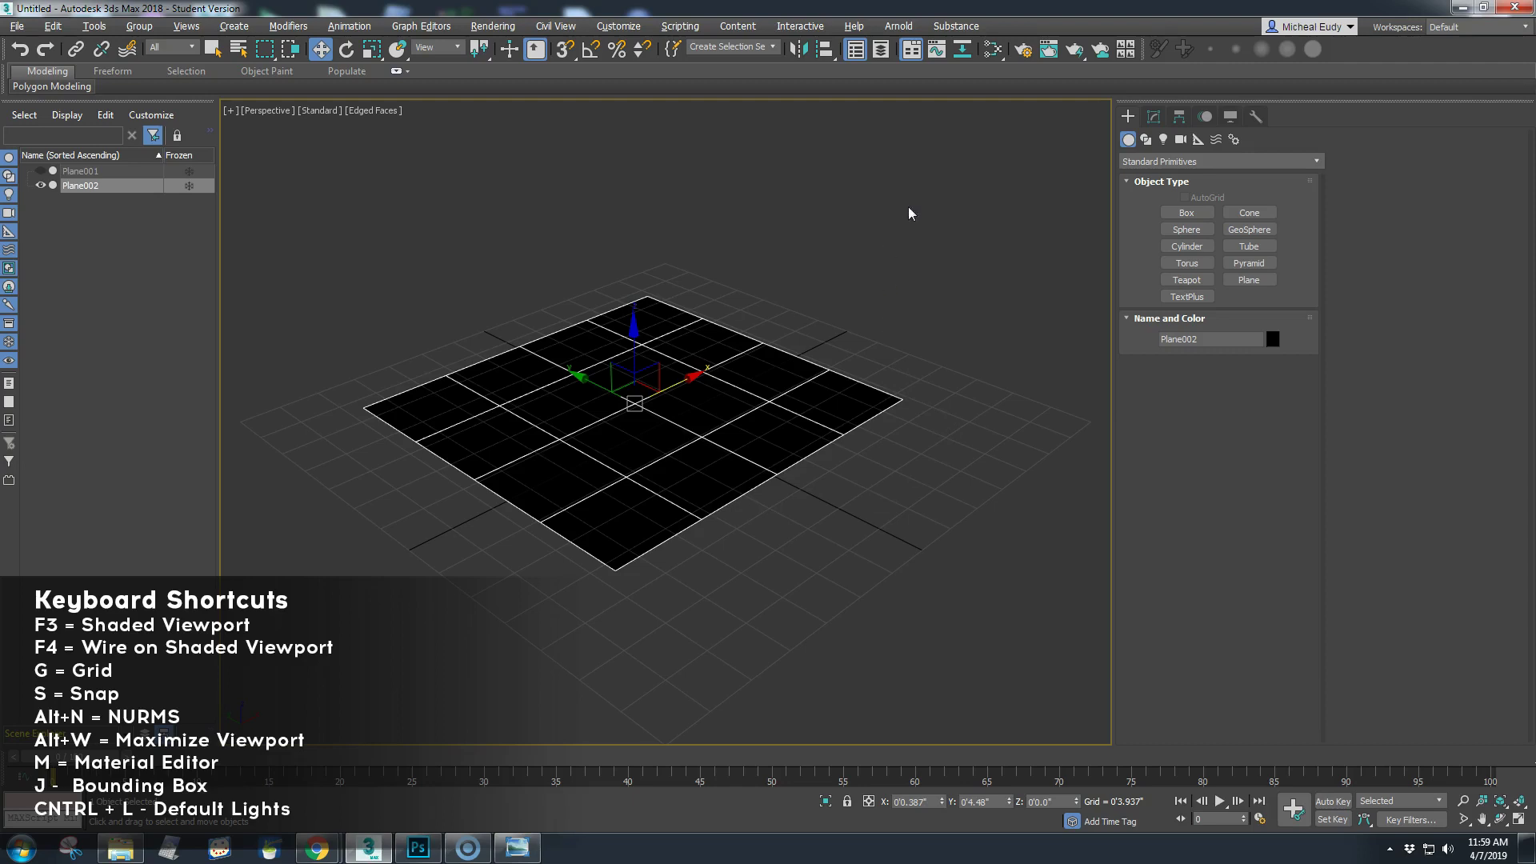
# Step: Assign the Standard material Material #25 to the second plane, close the Material Editor and deselect the plane
pyautogui.press('m')
pyautogui.moveTo(524, 316); pyautogui.dragTo(486, 278)
pyautogui.rightClick(487, 277)
pyautogui.click(512, 290)
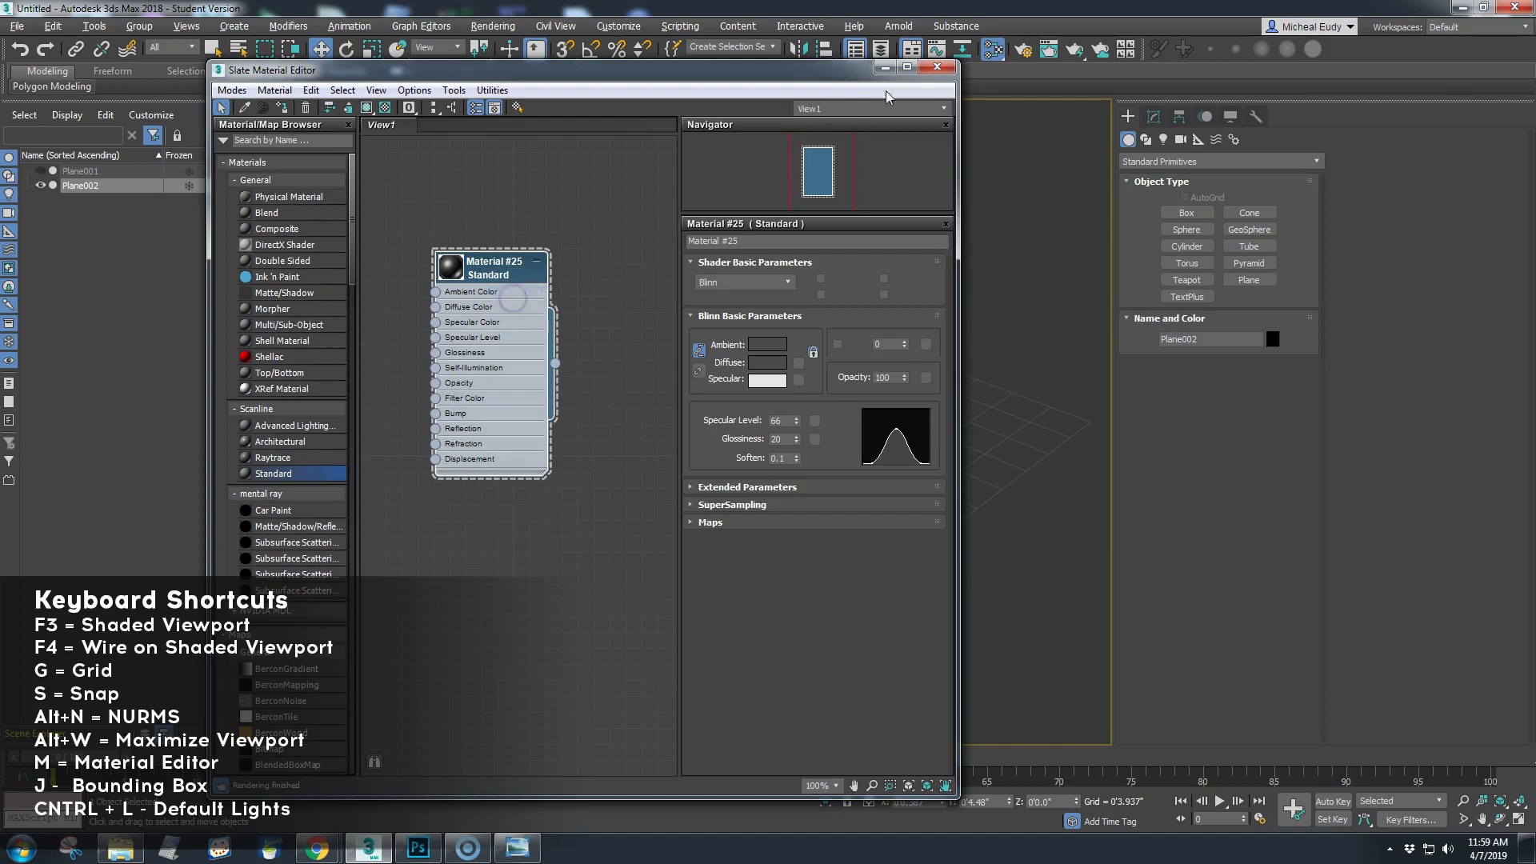
pyautogui.click(940, 70)
pyautogui.click(877, 333)
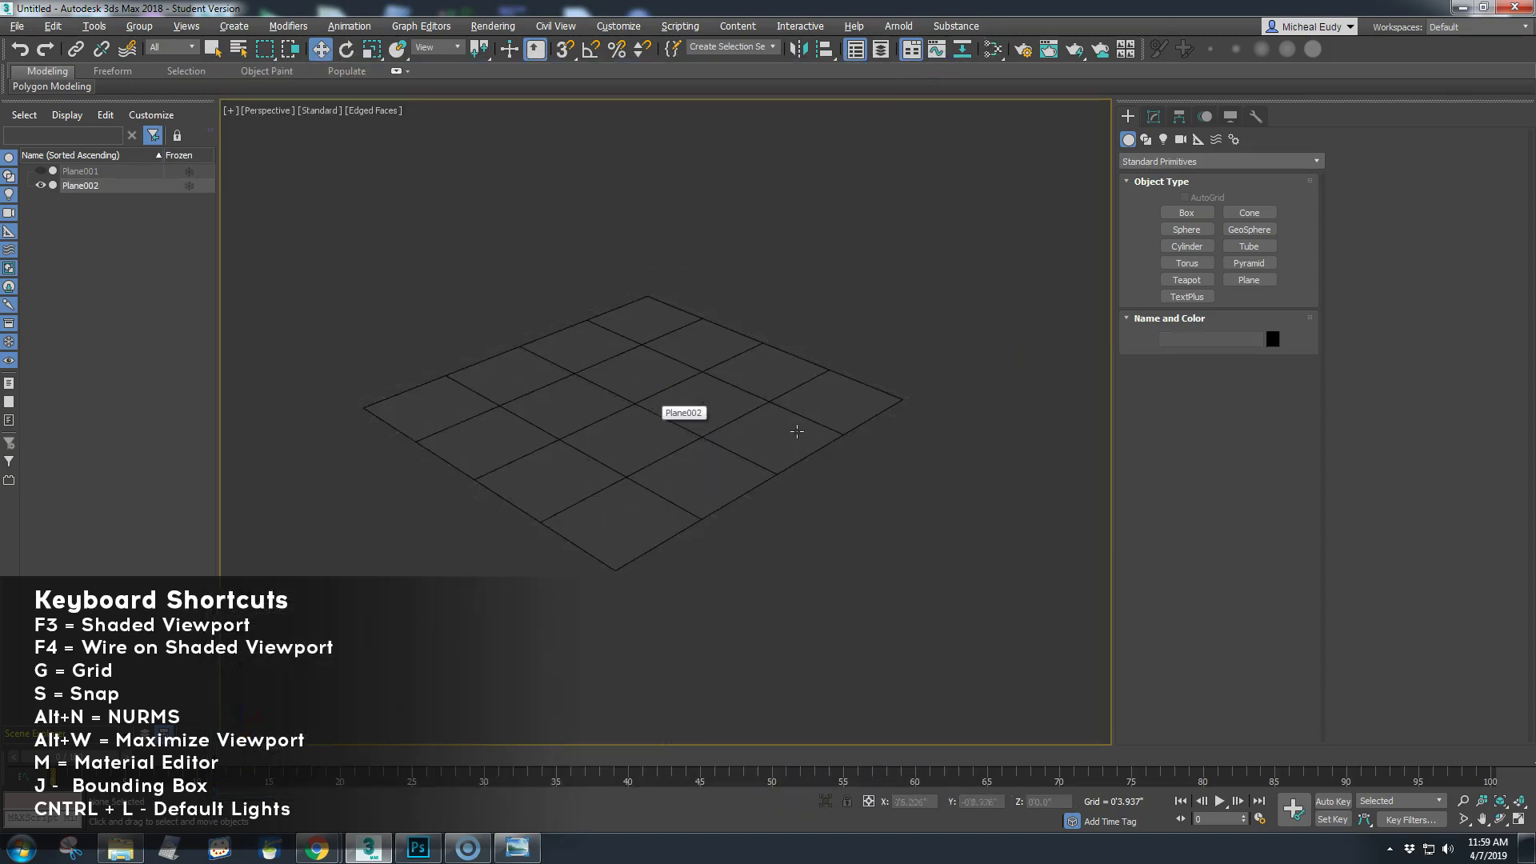
# Step: Select the second plane and delete it
pyautogui.scroll(3, 632, 432)
pyautogui.moveTo(628, 433); pyautogui.dragTo(751, 492, button='middle')
pyautogui.click(750, 492)
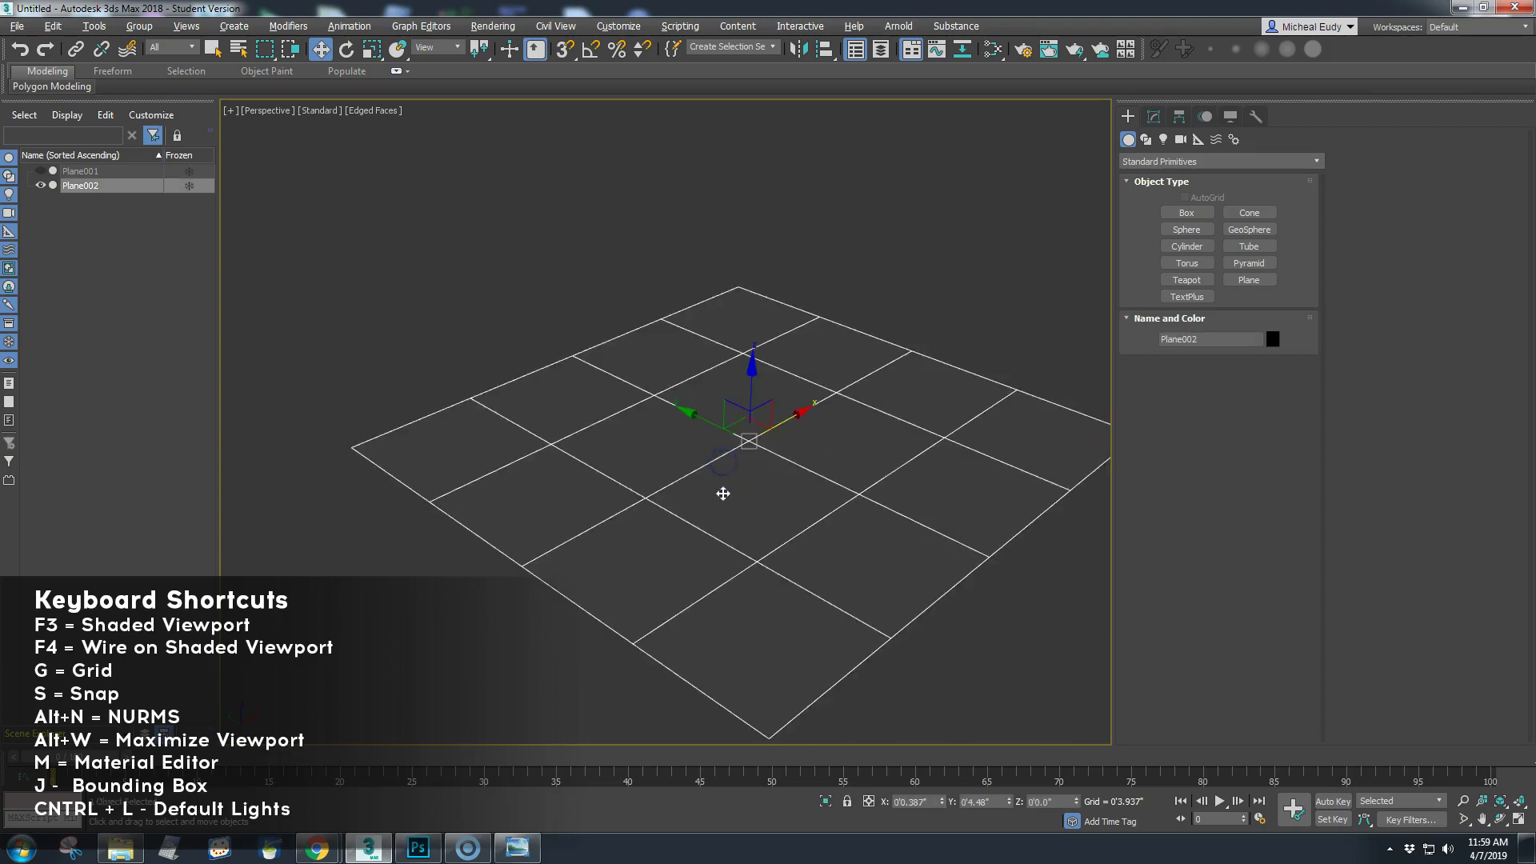
pyautogui.press('Delete')
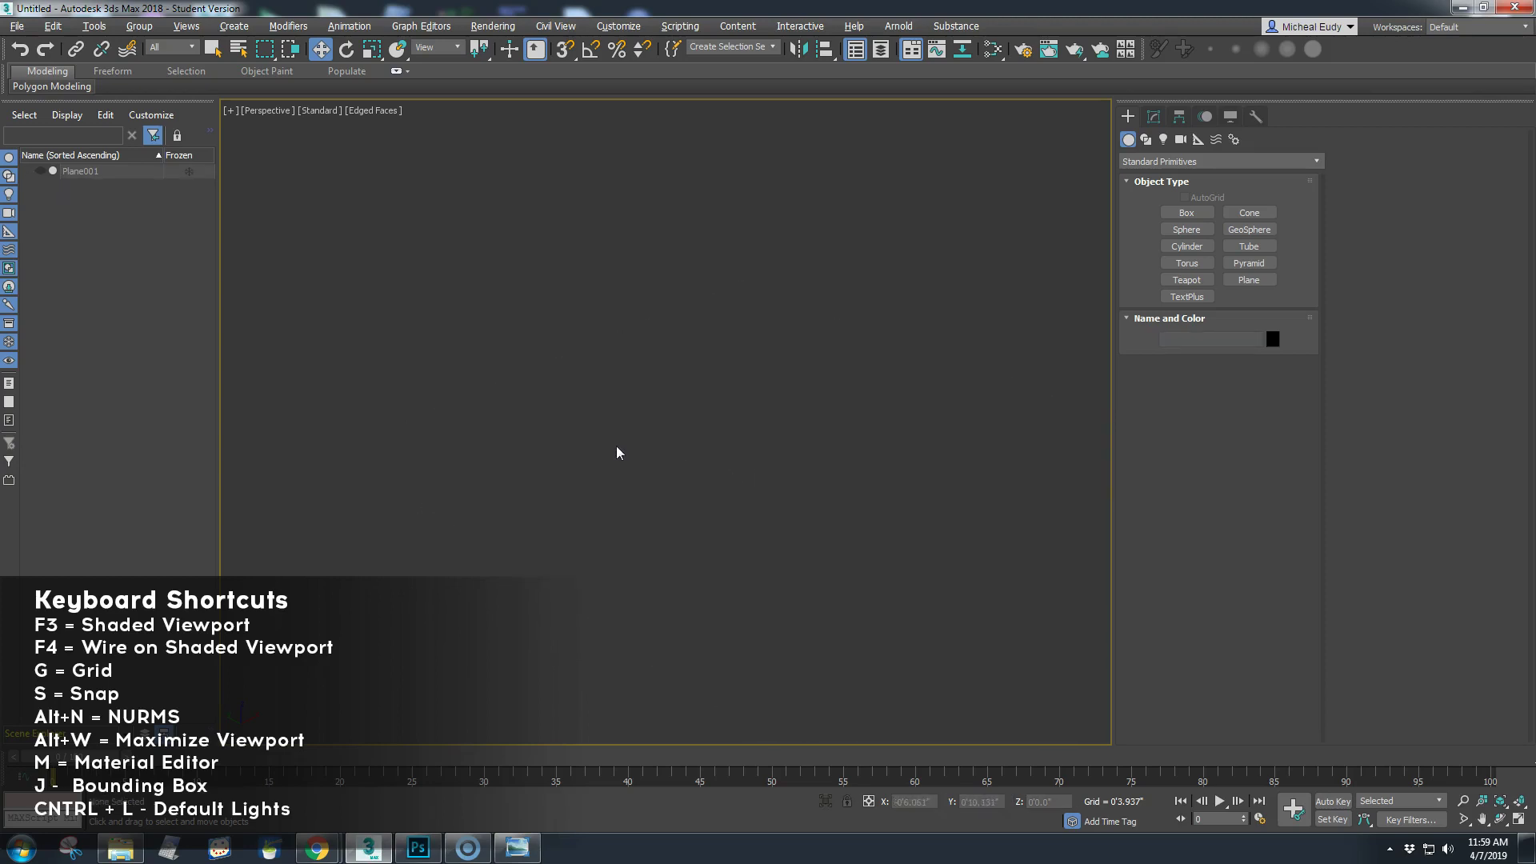
# Step: Unhide Plane001 and show the grid, then open and close the Select From Scene dialog
pyautogui.click(40, 170)
pyautogui.press('g')
pyautogui.press('h')
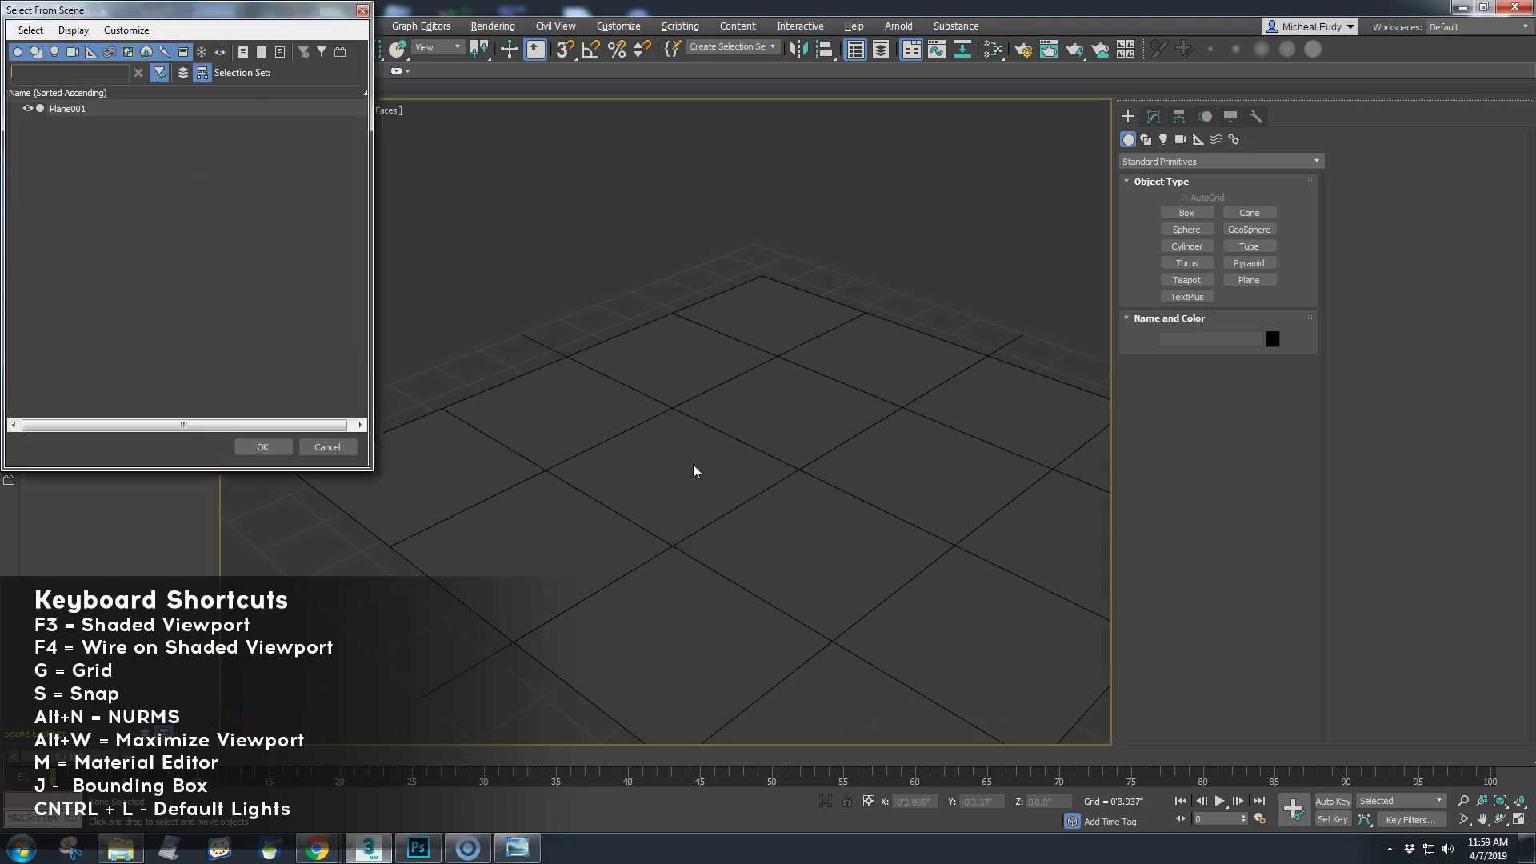
pyautogui.click(362, 12)
pyautogui.scroll(-2, 671, 494)
pyautogui.moveTo(672, 497); pyautogui.dragTo(566, 434, button='middle')
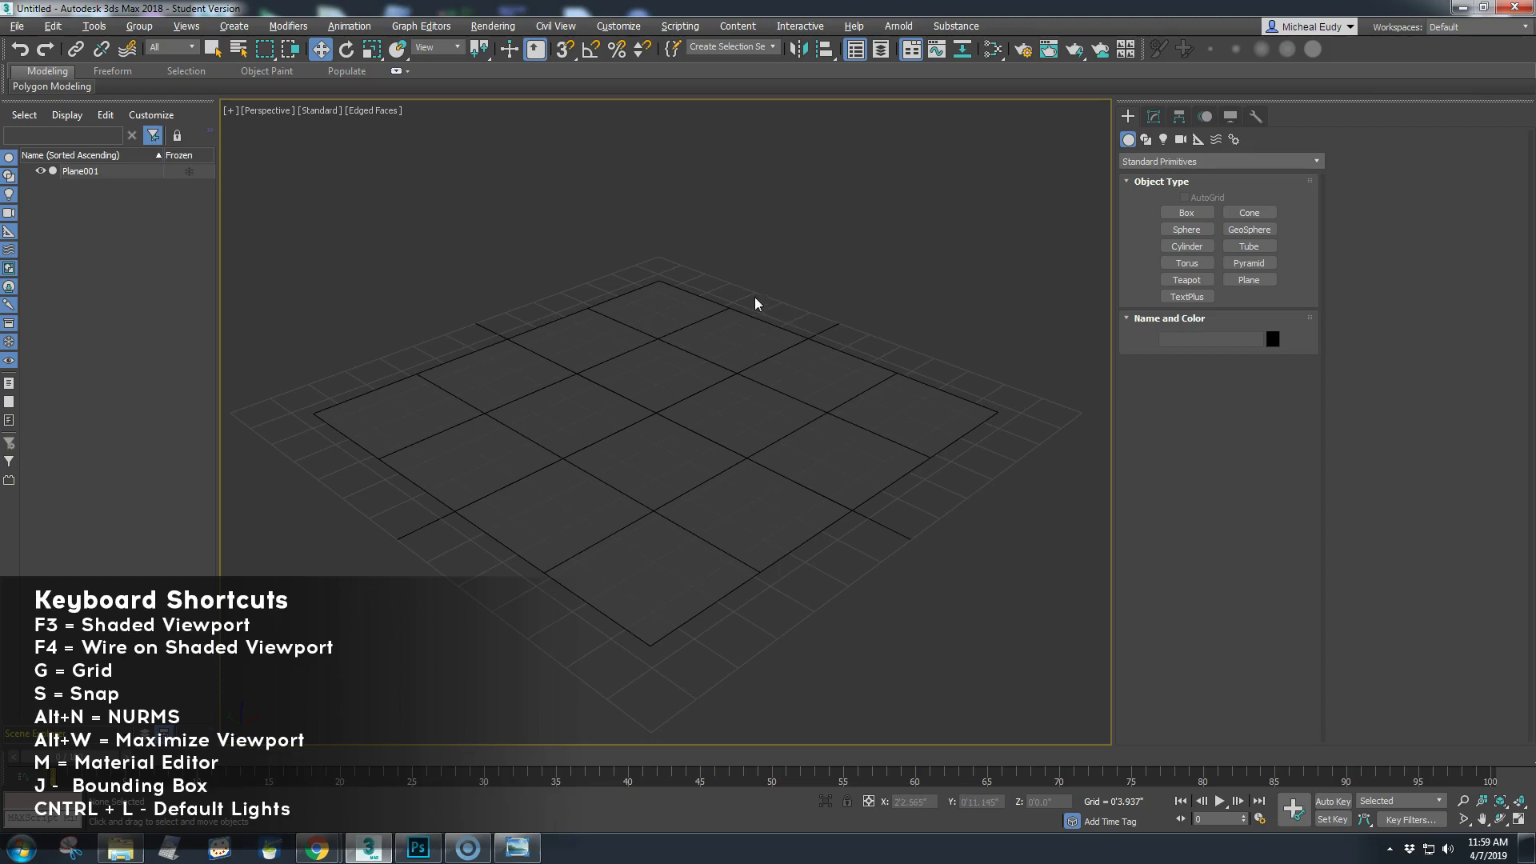
# Step: Switch the 3D, angle and percent snaps on and off again
pyautogui.click(565, 53)
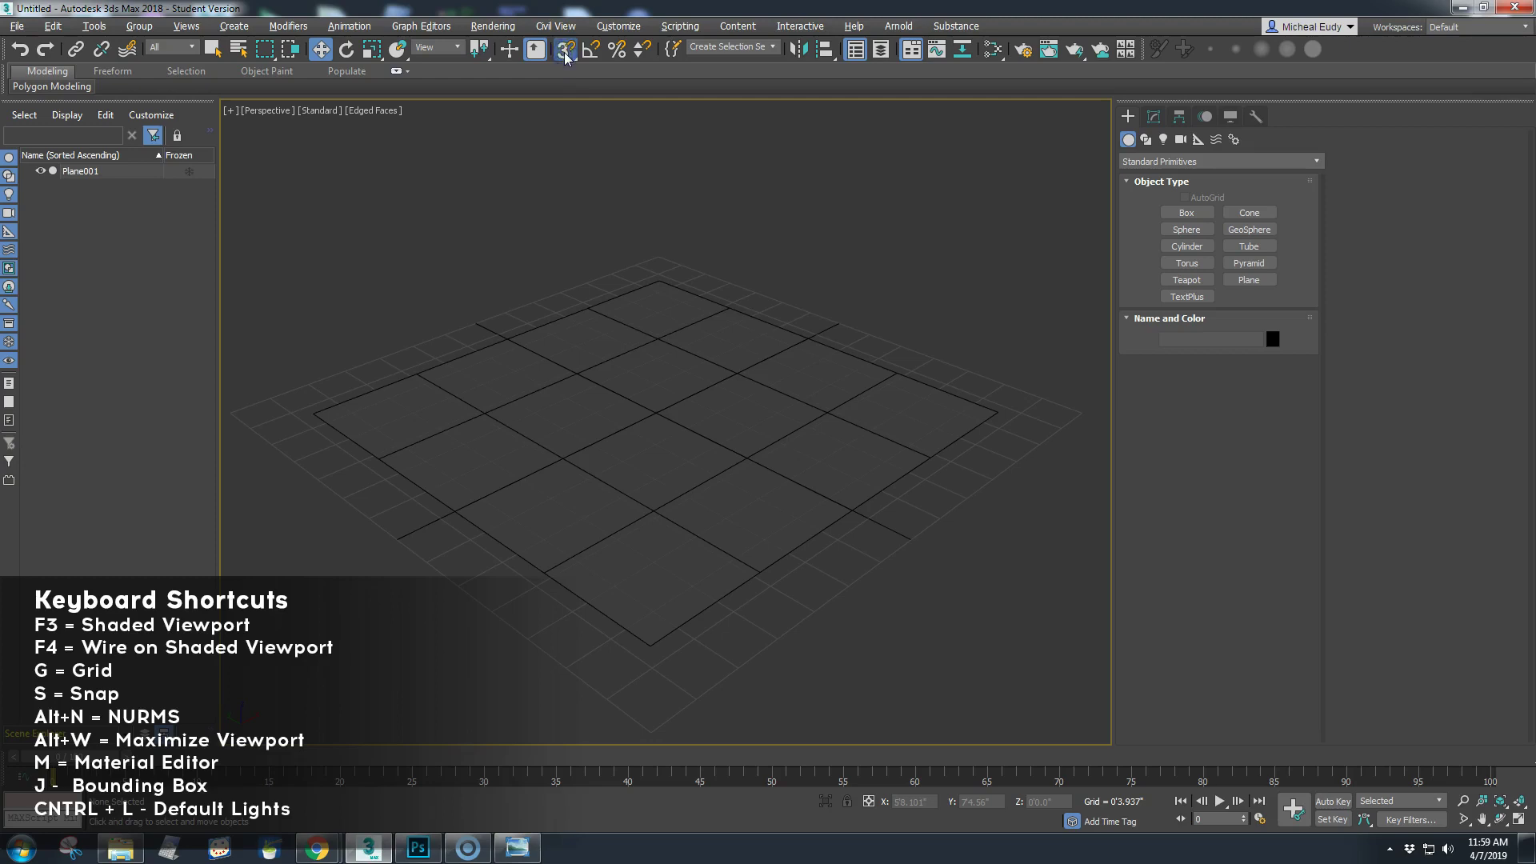
pyautogui.click(589, 54)
pyautogui.click(616, 53)
pyautogui.click(565, 52)
pyautogui.click(590, 55)
pyautogui.click(616, 51)
pyautogui.press('s')
# Step: Select the plane, enter its Vertex level and select the center vertex
pyautogui.click(690, 320)
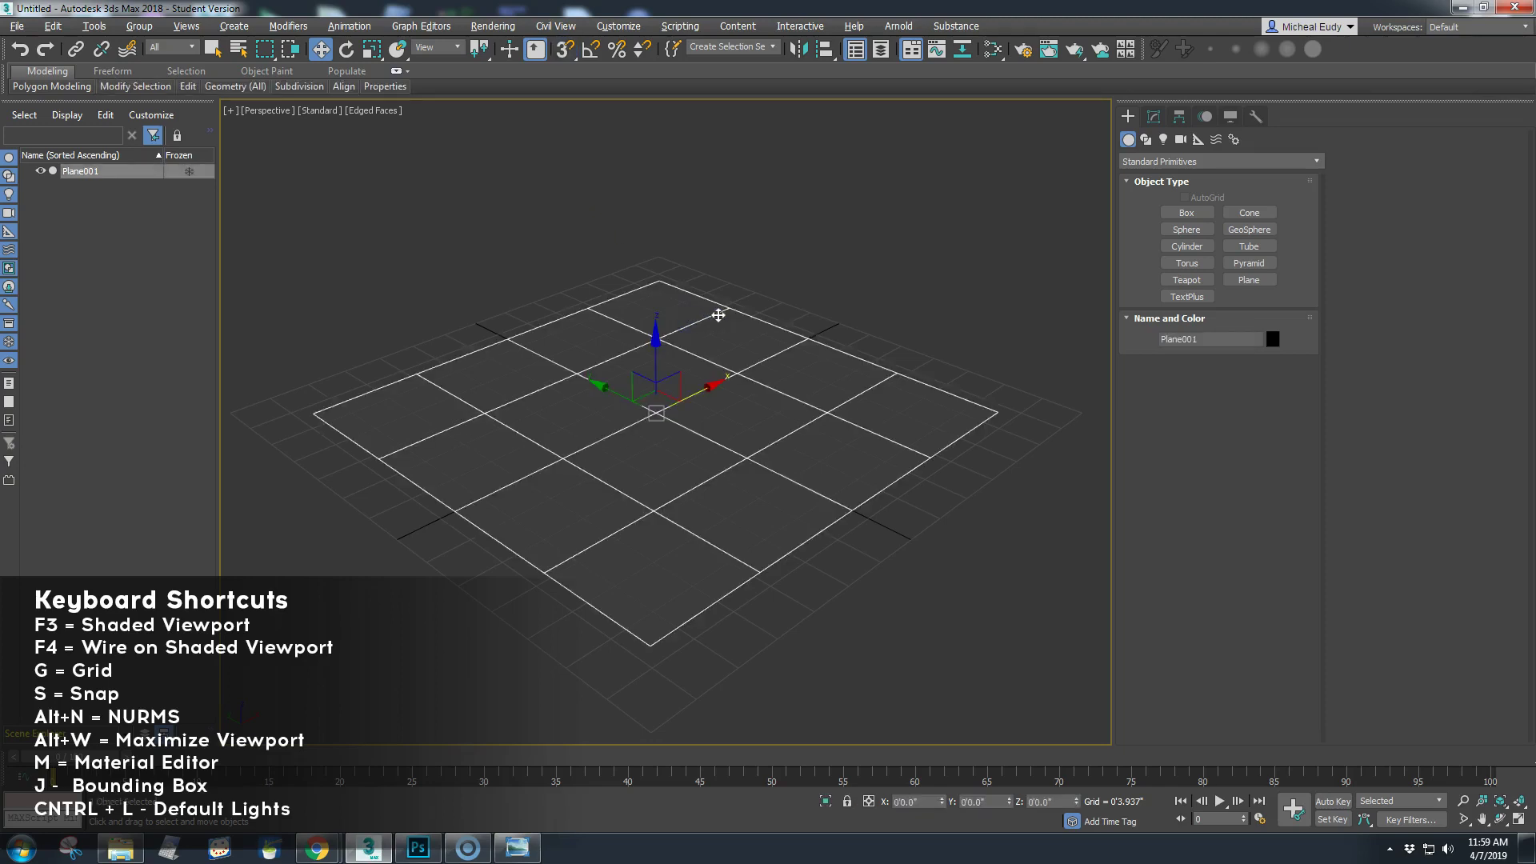
pyautogui.click(816, 300)
pyautogui.click(790, 344)
pyautogui.press('1')
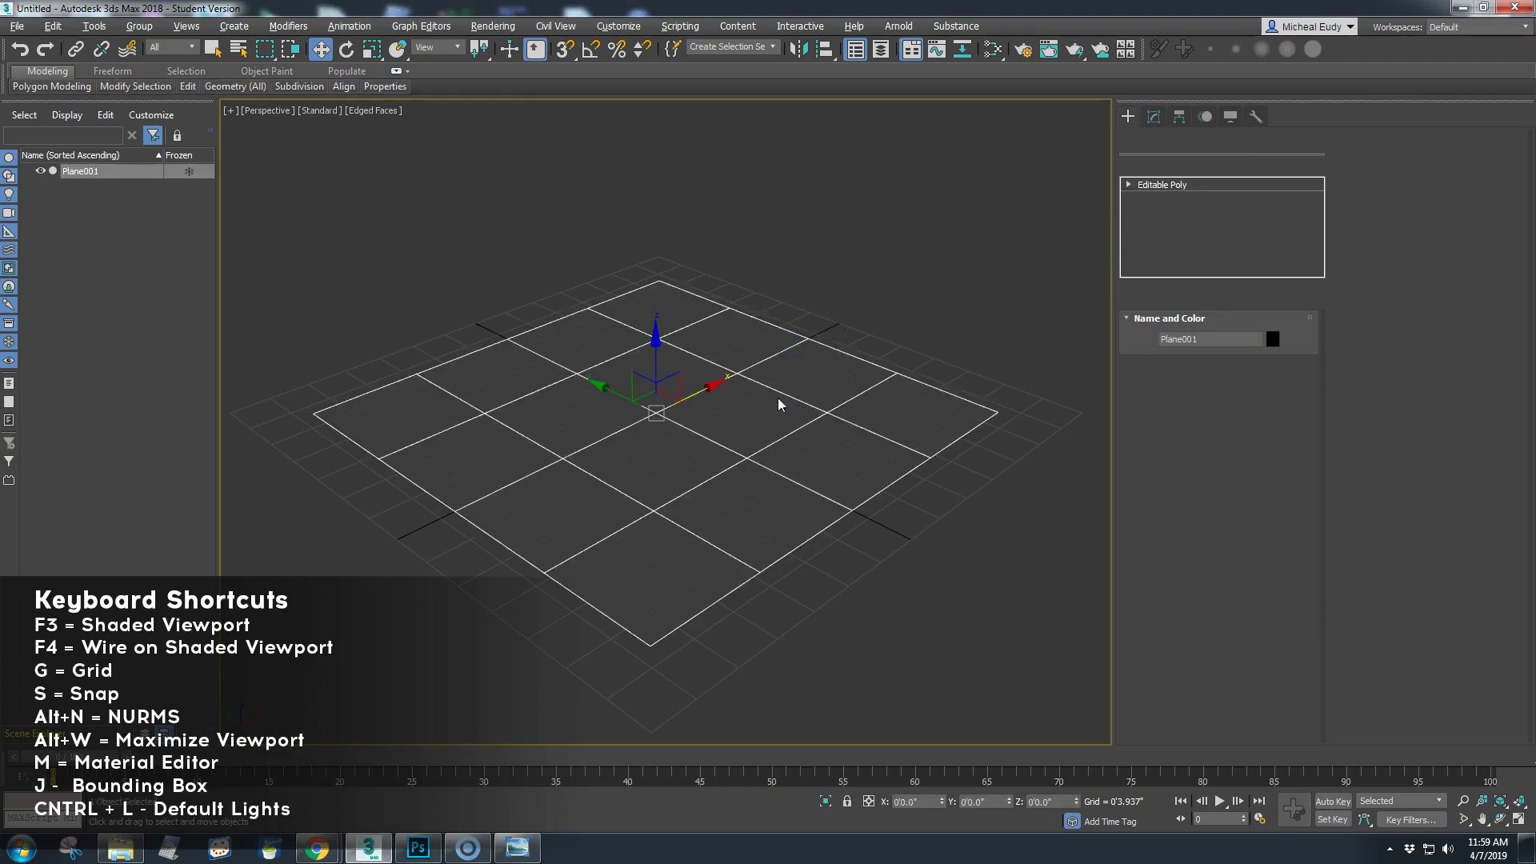
pyautogui.click(863, 330)
pyautogui.click(656, 412)
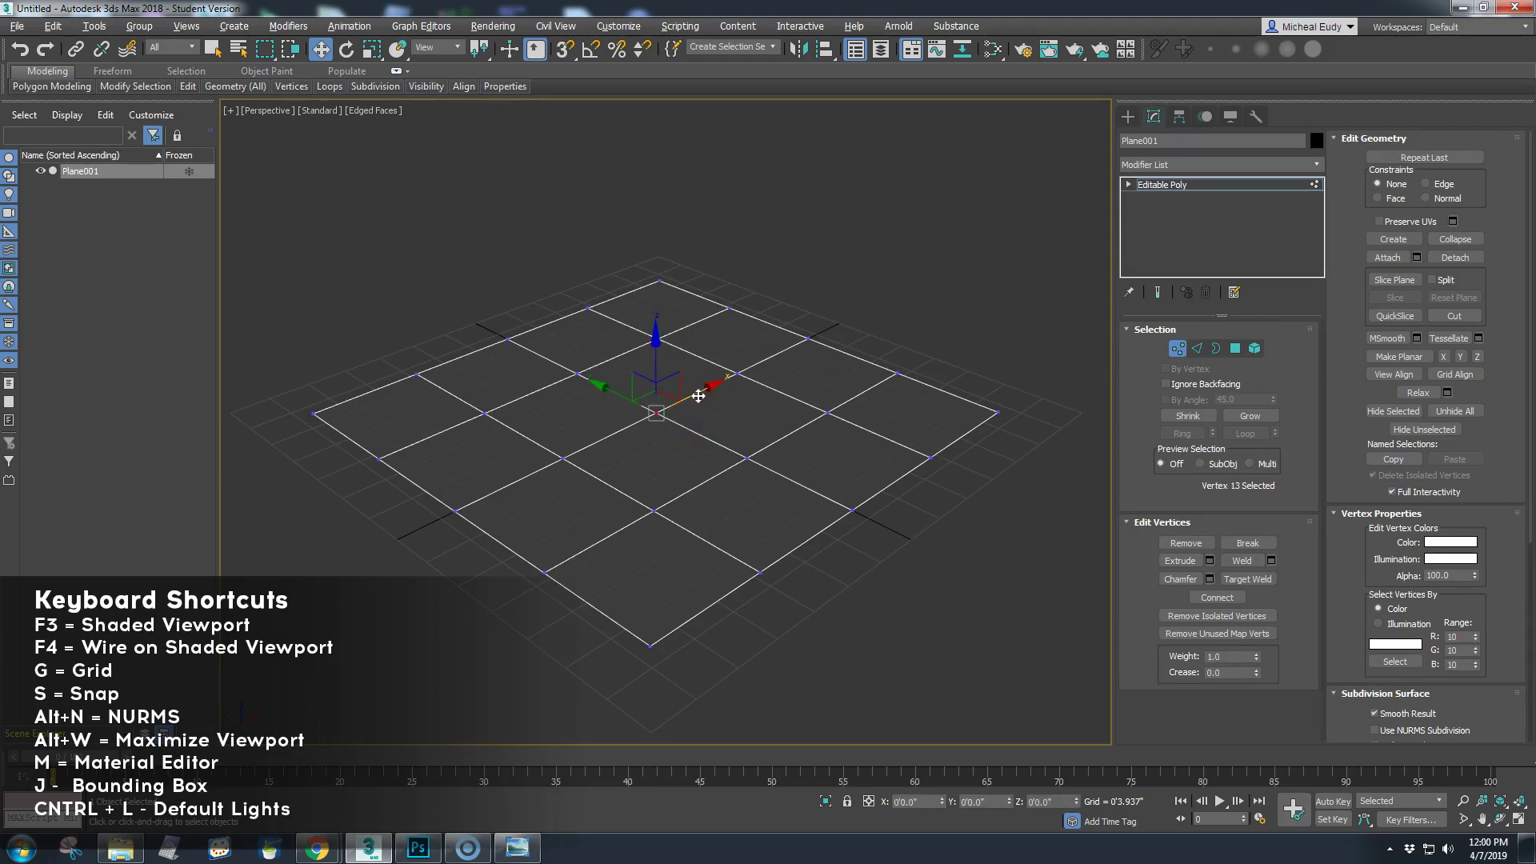
# Step: Turn on 3D snapping, snap the center vertex onto a neighboring vertex and undo the move
pyautogui.press('s')
pyautogui.moveTo(697, 394); pyautogui.dragTo(756, 376)
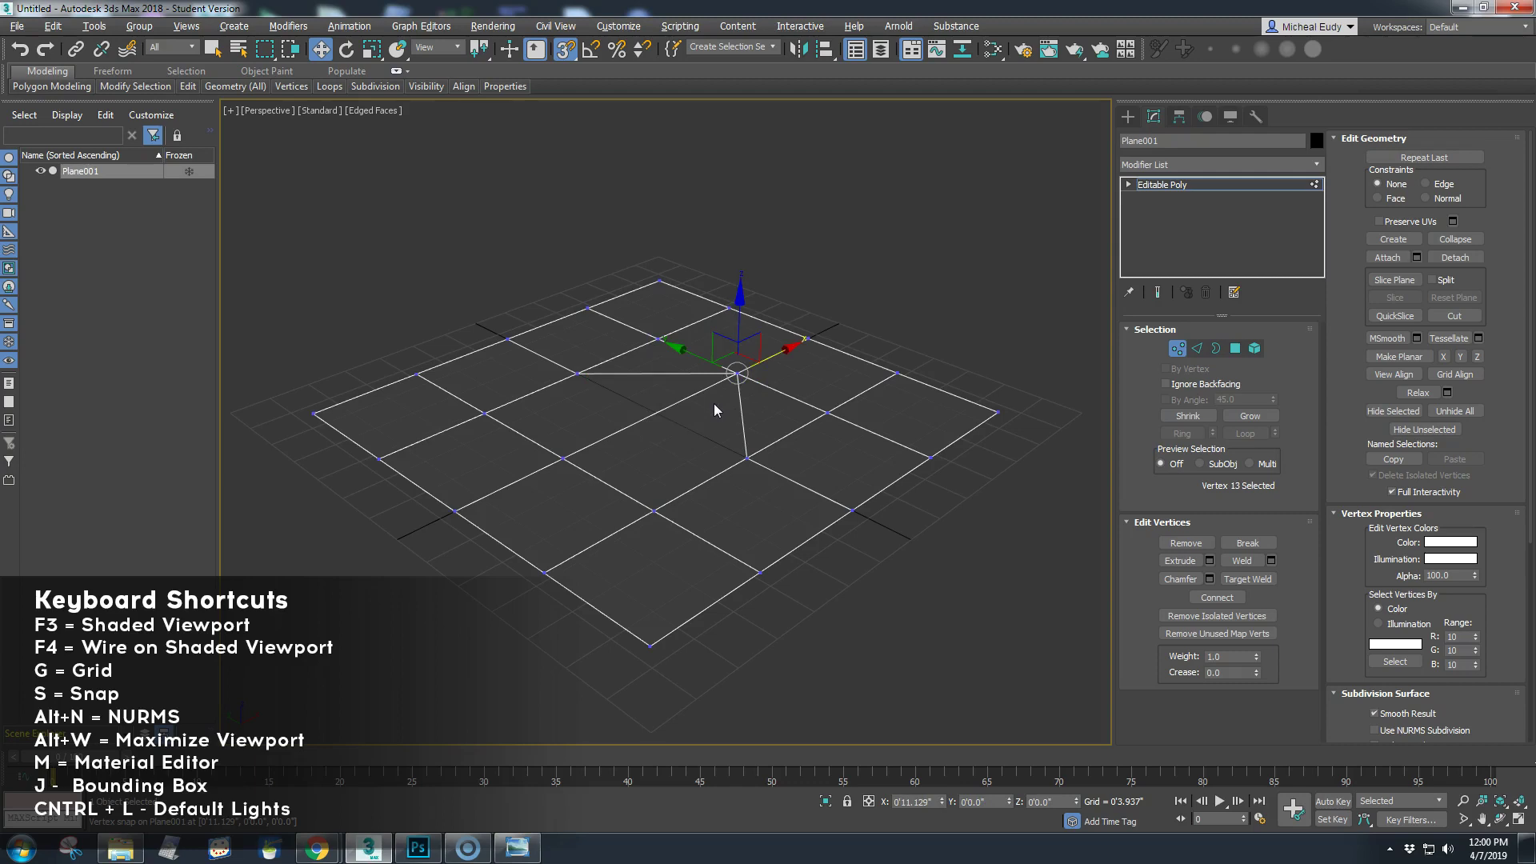
pyautogui.hotkey('ctrl', 'z')
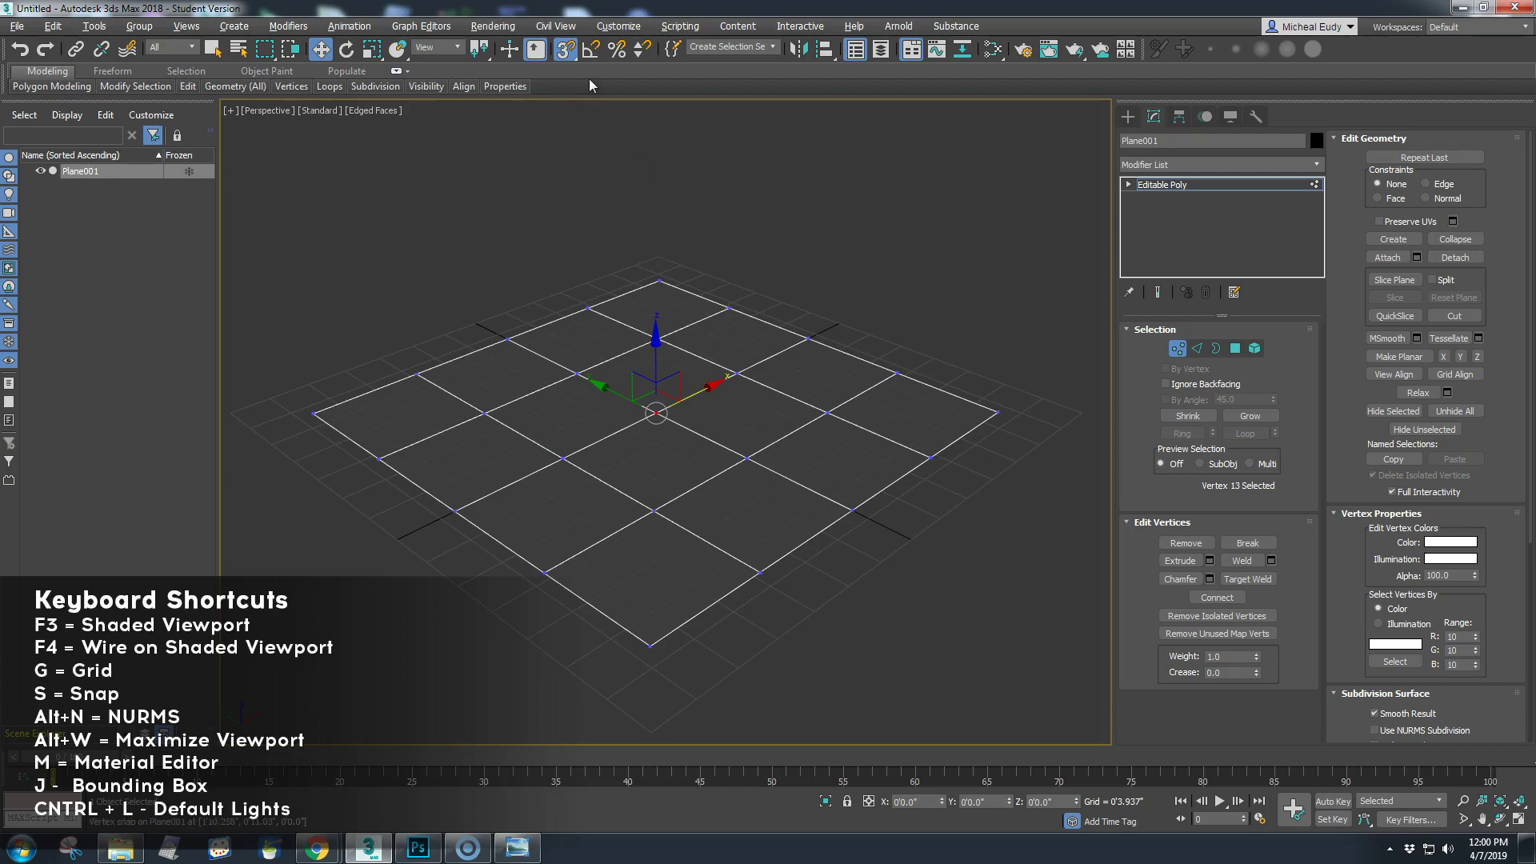
# Step: Open the Grid and Snap Settings to examine the available snap types, and close them
pyautogui.rightClick(567, 53)
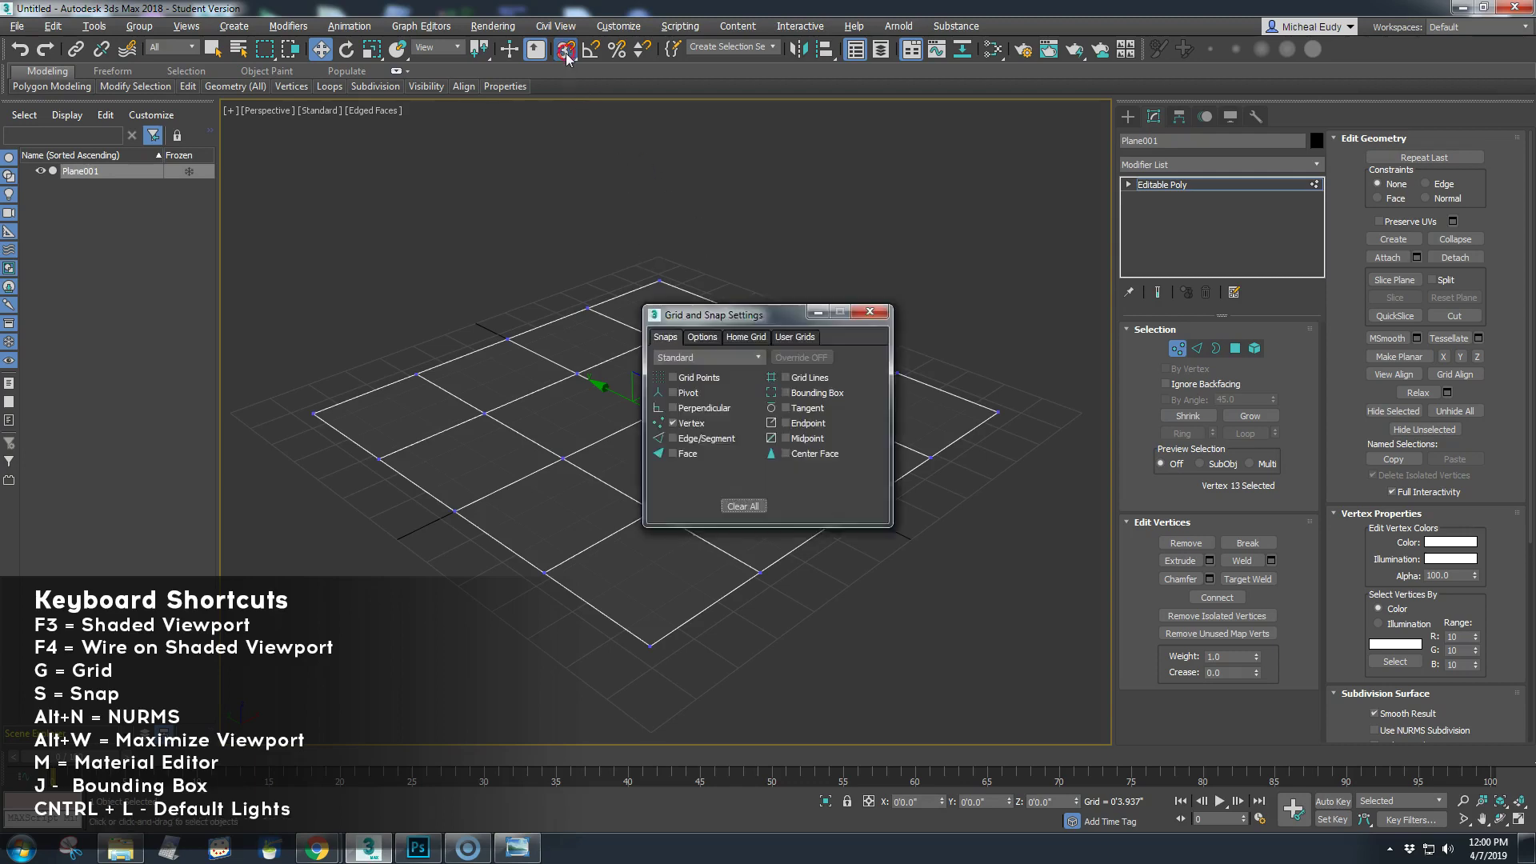
pyautogui.click(867, 311)
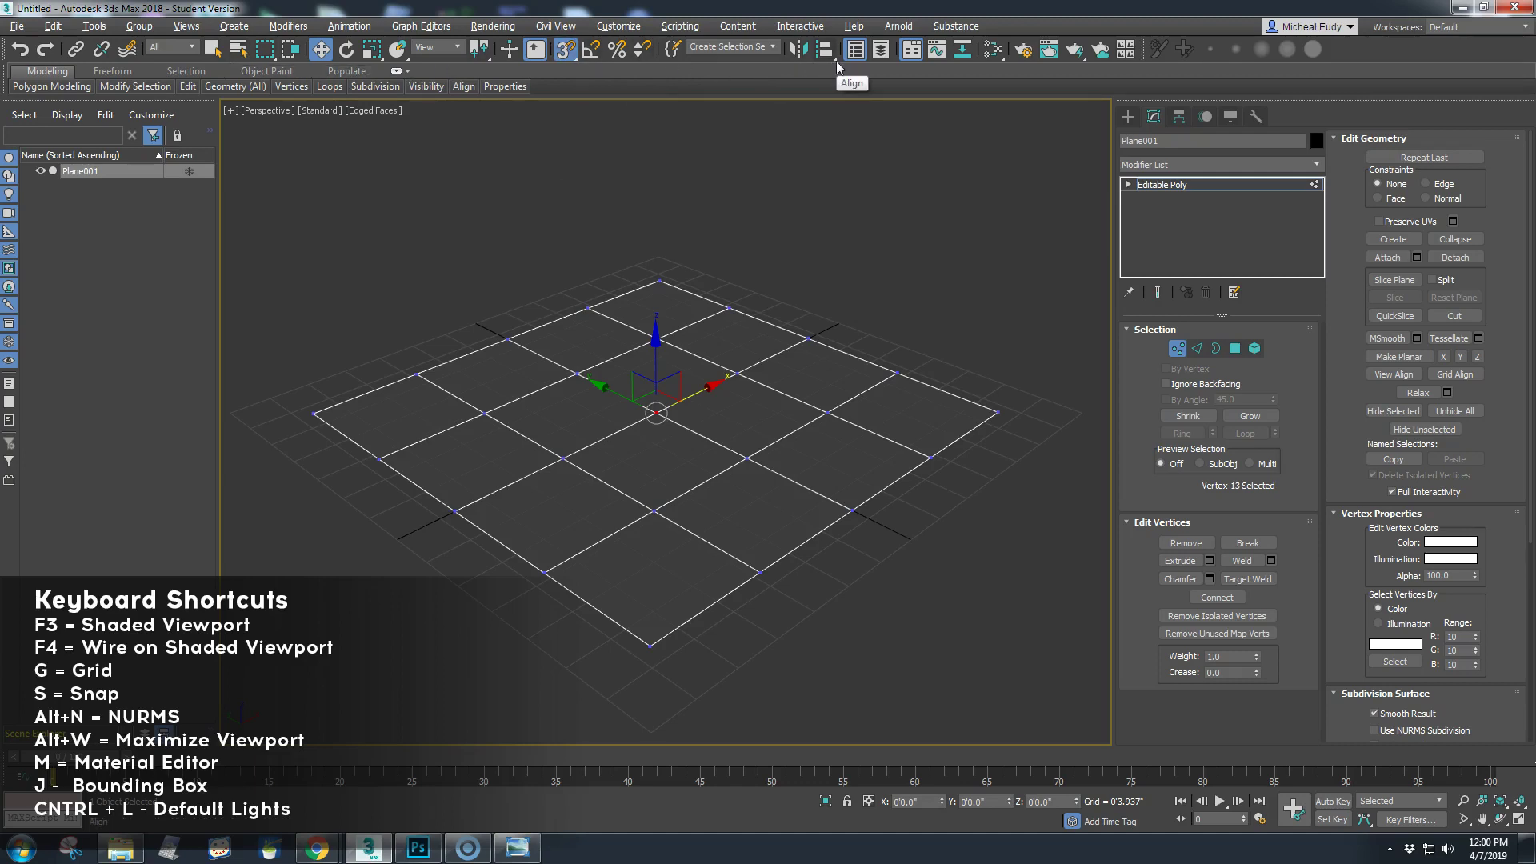
pyautogui.moveTo(837, 56); pyautogui.dragTo(649, 204)
# Step: Clear the vertex selection and leave the plane's Vertex level
pyautogui.click(554, 232)
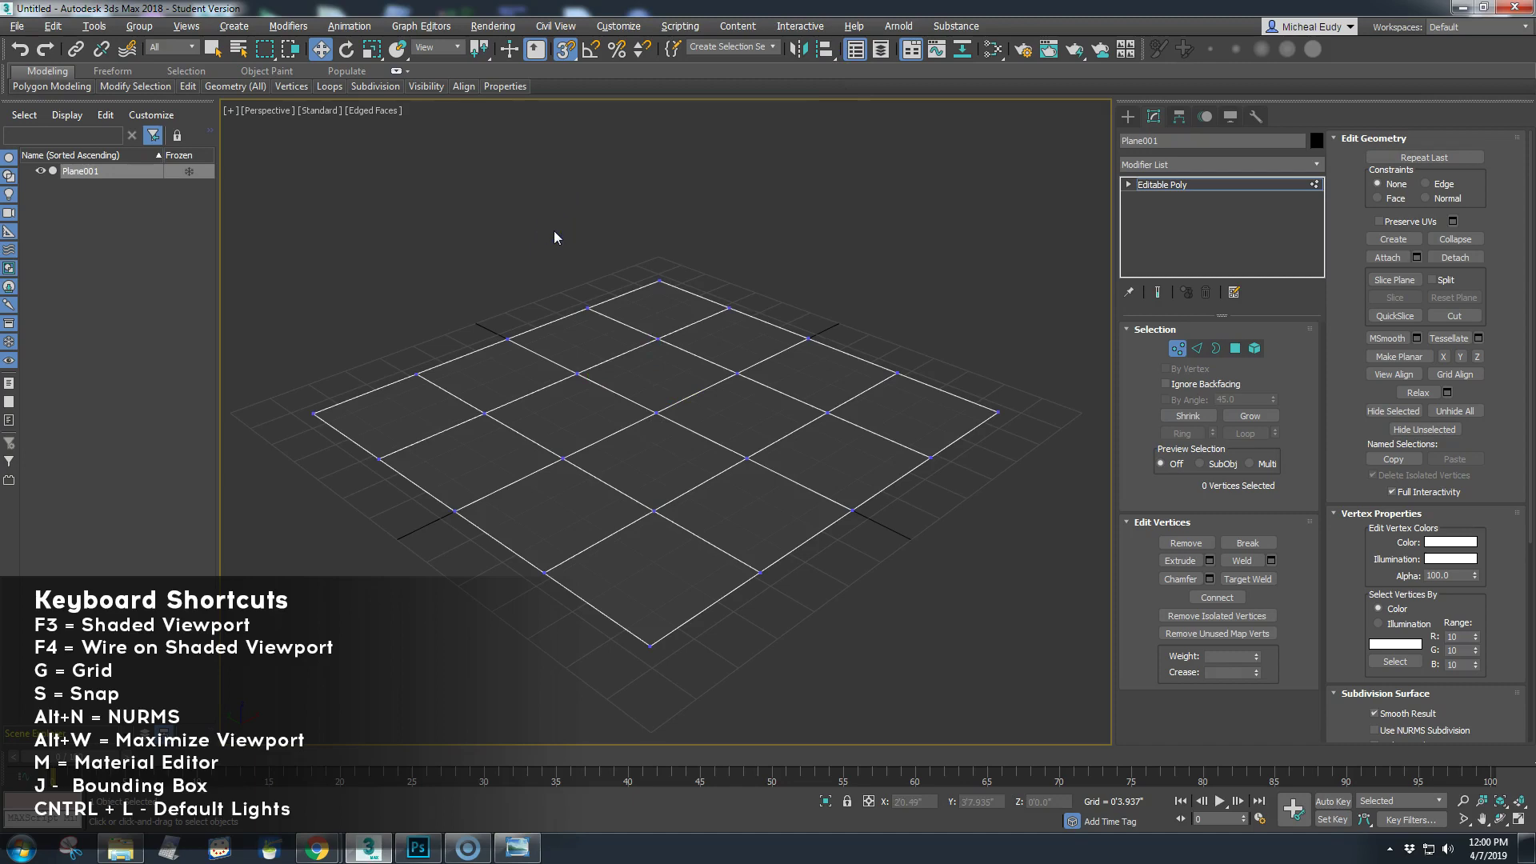
pyautogui.click(29, 796)
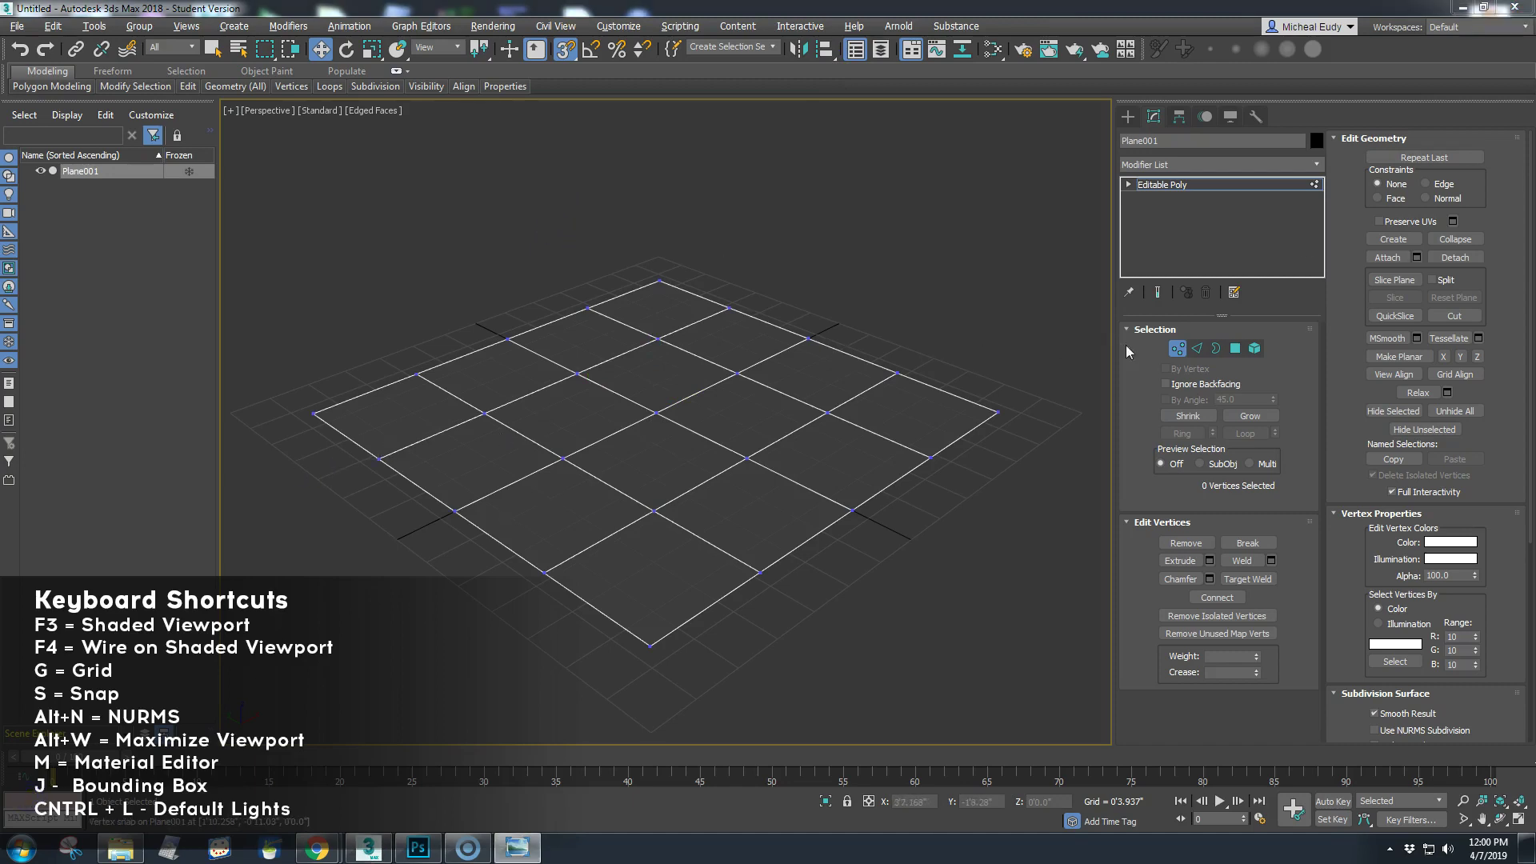
pyautogui.click(1177, 348)
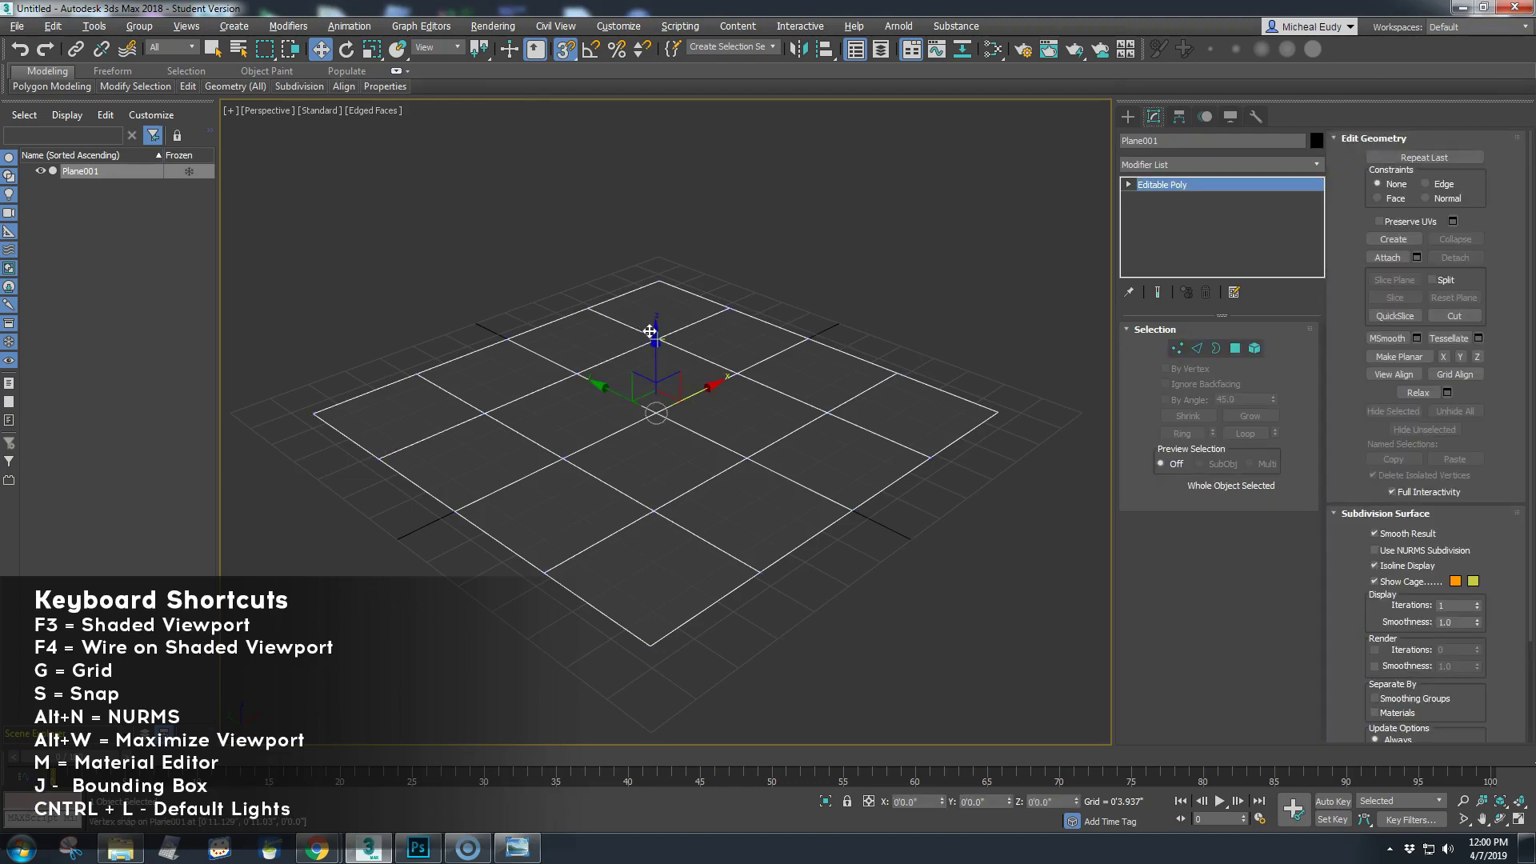
# Step: Enable NURMS subdivision on the plane with 2 iterations and turn off Isoline Display
pyautogui.hotkey('alt', 'n')
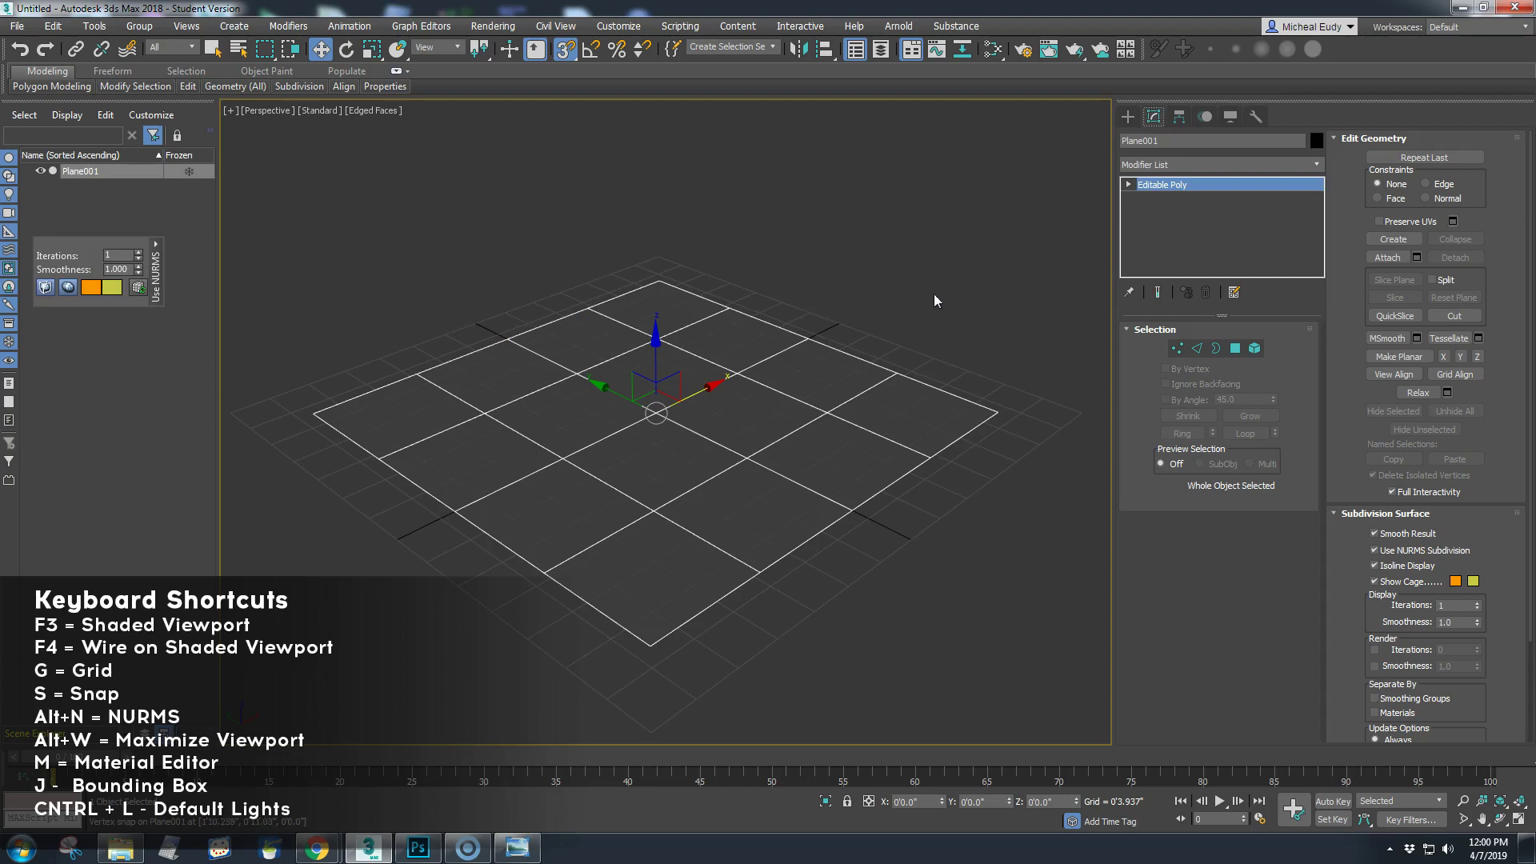
pyautogui.click(1362, 138)
pyautogui.moveTo(114, 236); pyautogui.dragTo(504, 207)
pyautogui.click(538, 224)
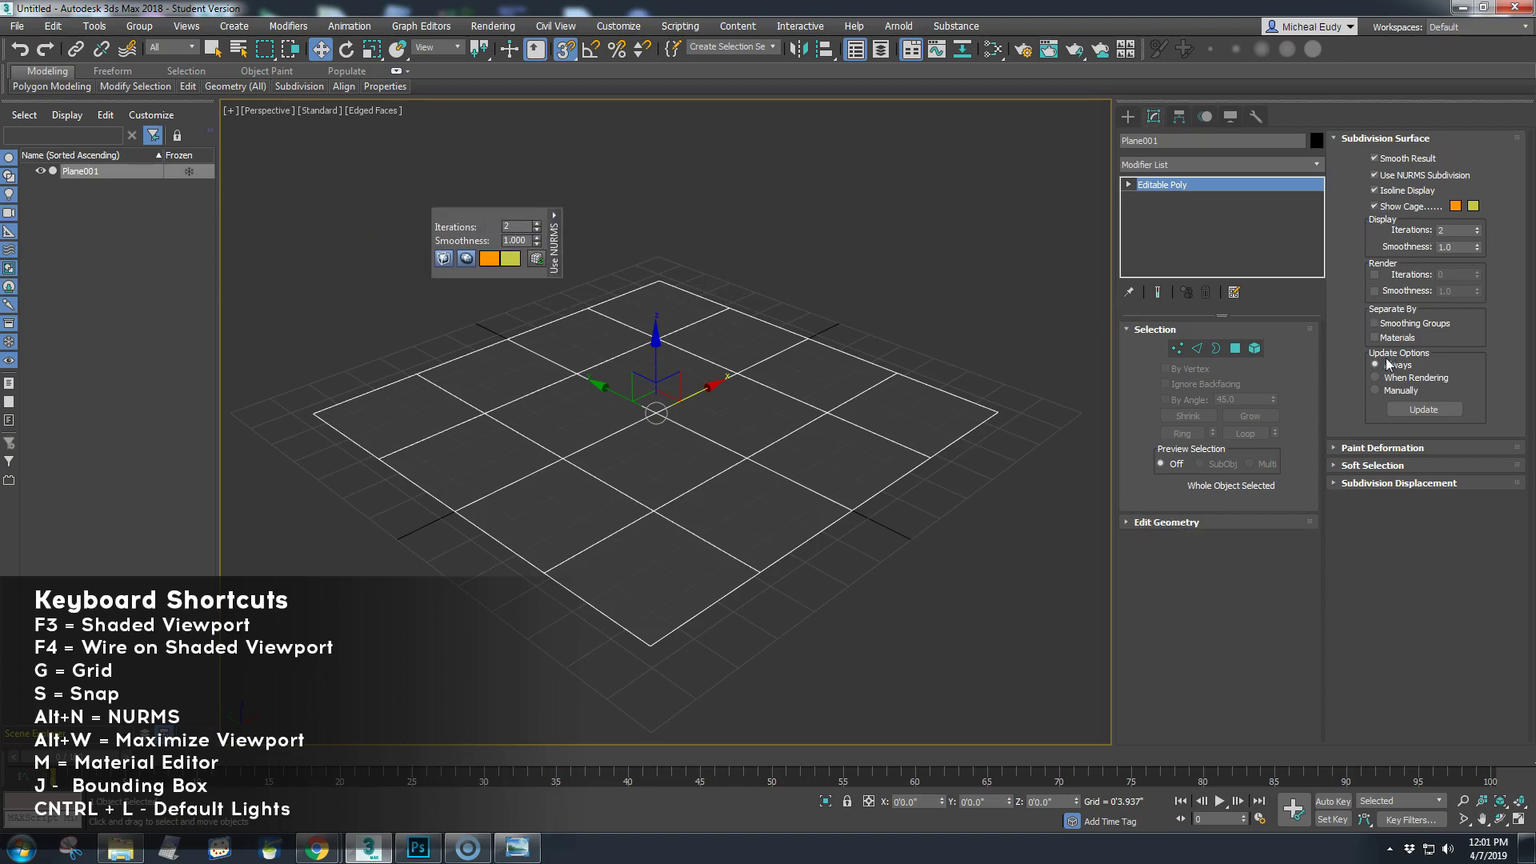
pyautogui.click(1374, 191)
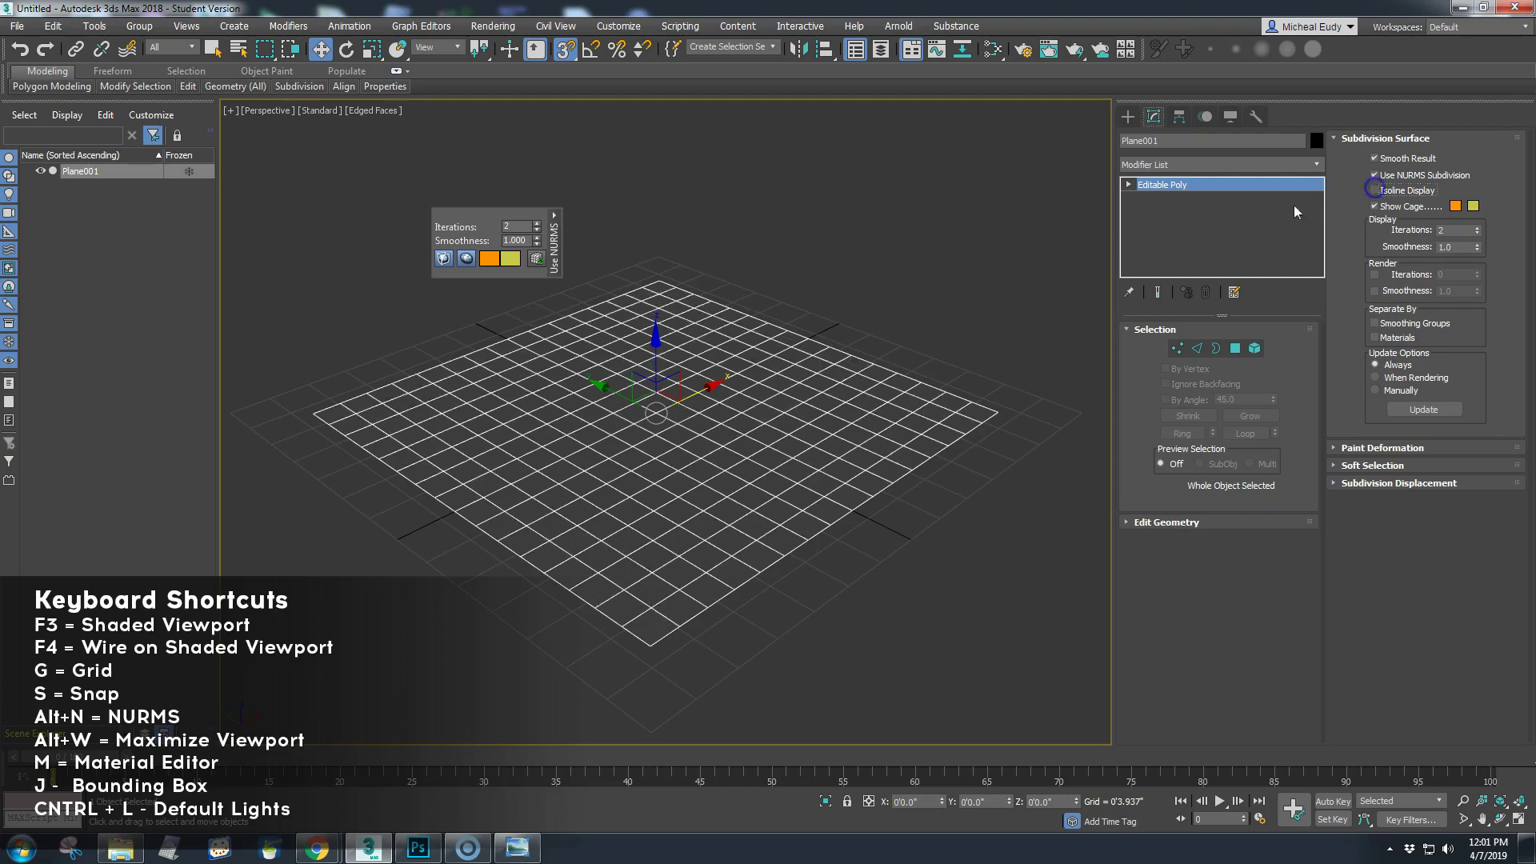
# Step: Toggle the plane's NURMS smoothing display off and on, and deselect the plane
pyautogui.click(626, 253)
pyautogui.click(625, 328)
pyautogui.hotkey('alt', 'n')
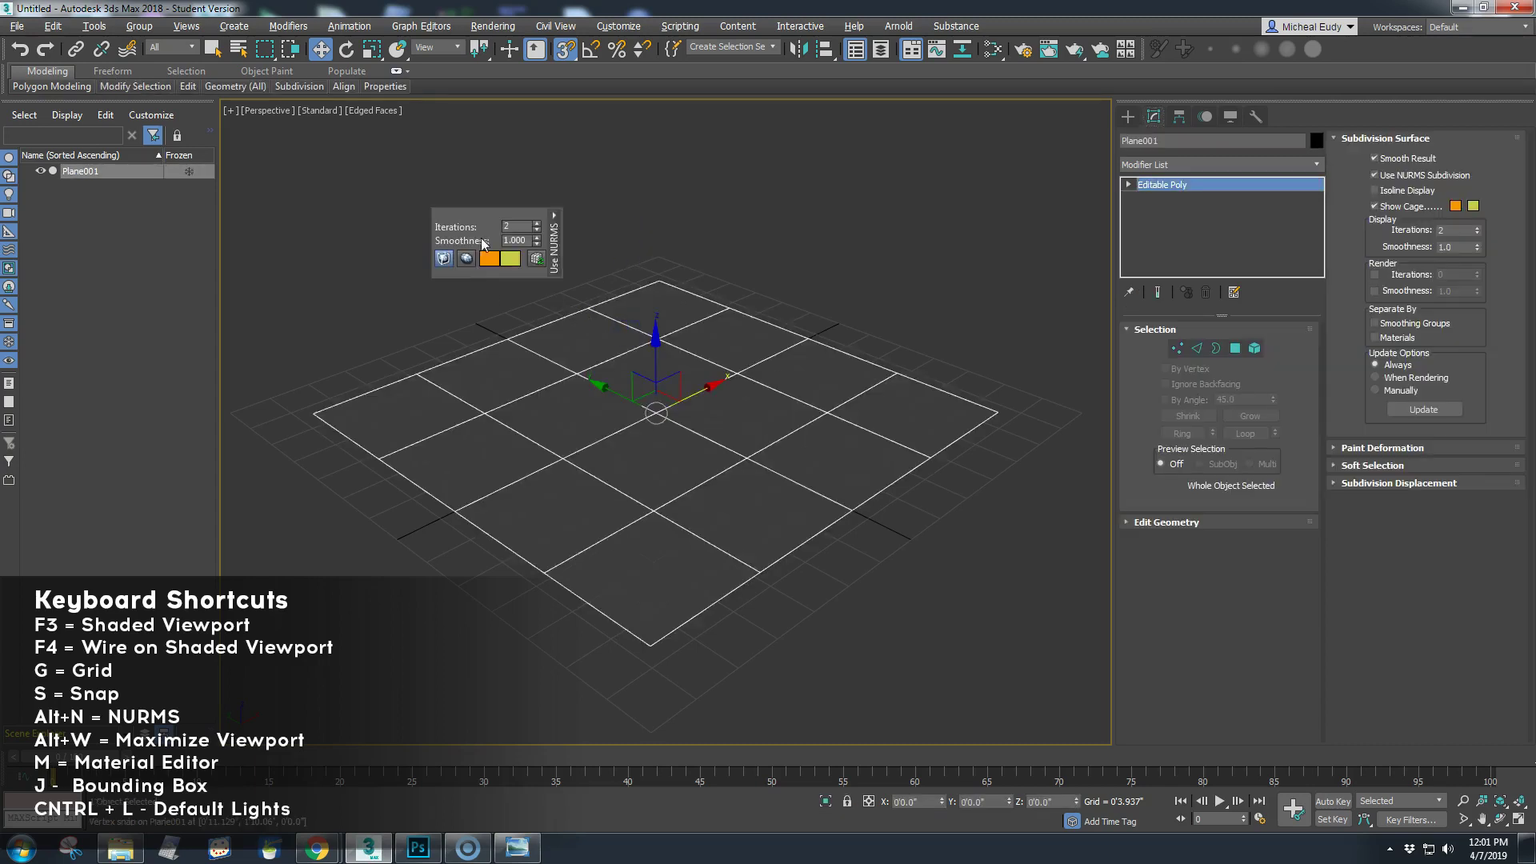
pyautogui.click(625, 290)
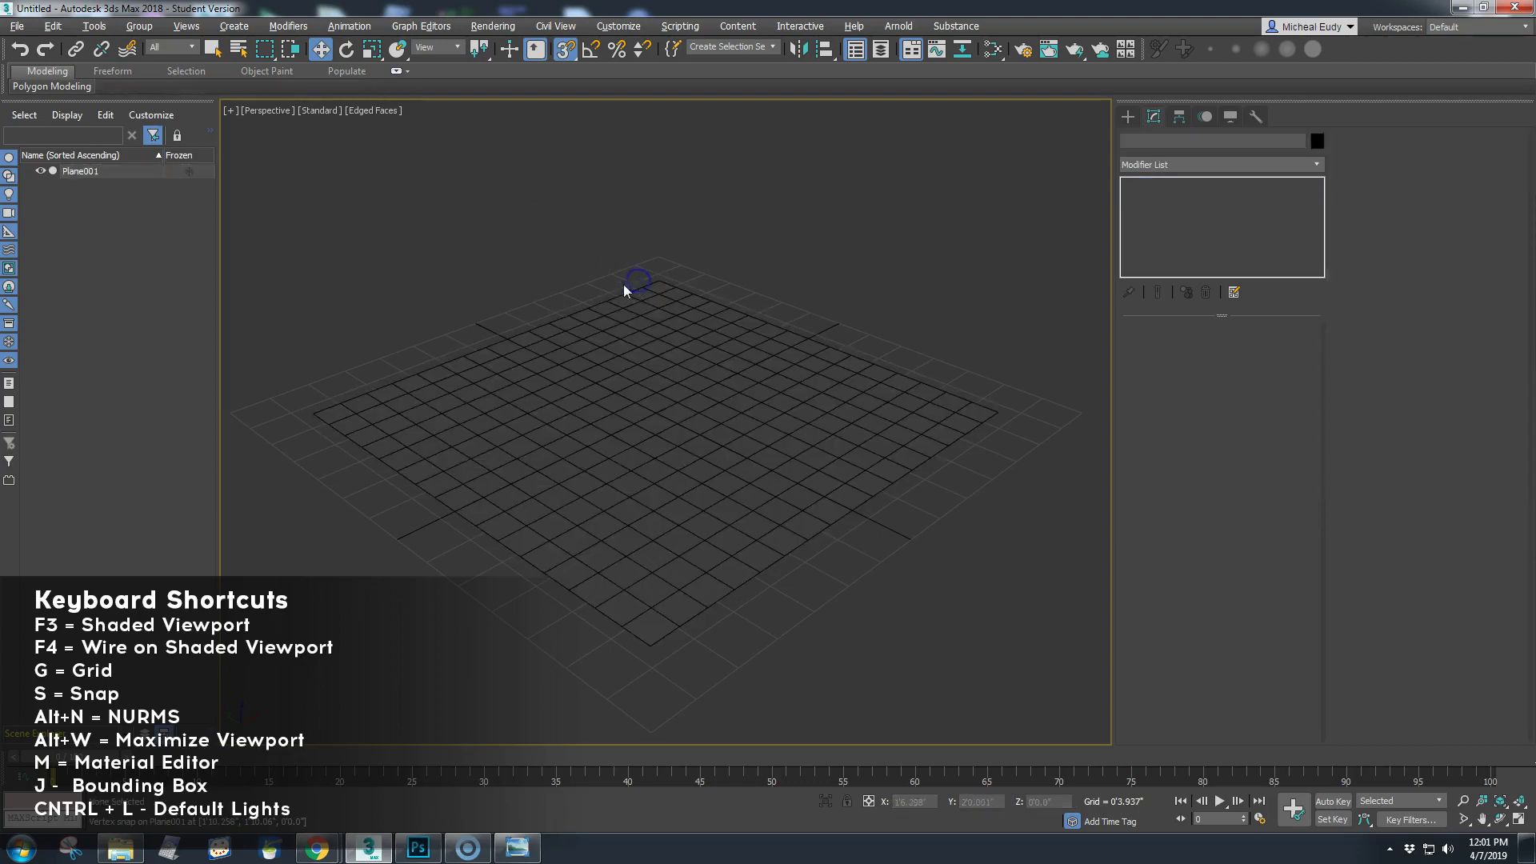
# Step: Select the plane and toggle Use NURMS Subdivision several times, leaving it off, and deselect the plane
pyautogui.click(640, 300)
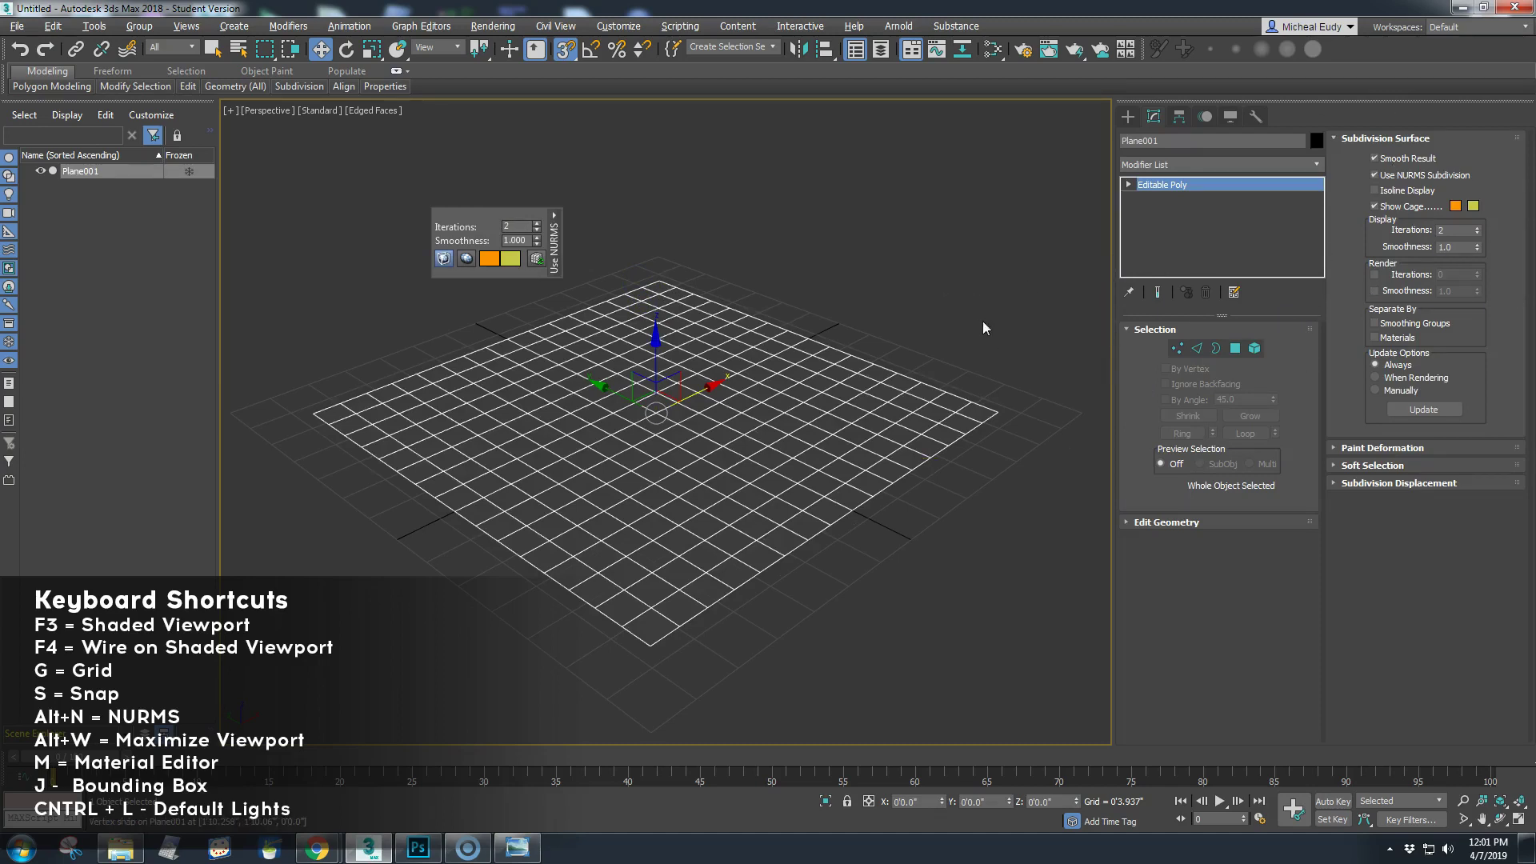
pyautogui.click(1375, 175)
pyautogui.click(1376, 176)
pyautogui.click(1375, 175)
pyautogui.click(1375, 175)
pyautogui.click(1376, 175)
pyautogui.click(1375, 175)
pyautogui.click(540, 259)
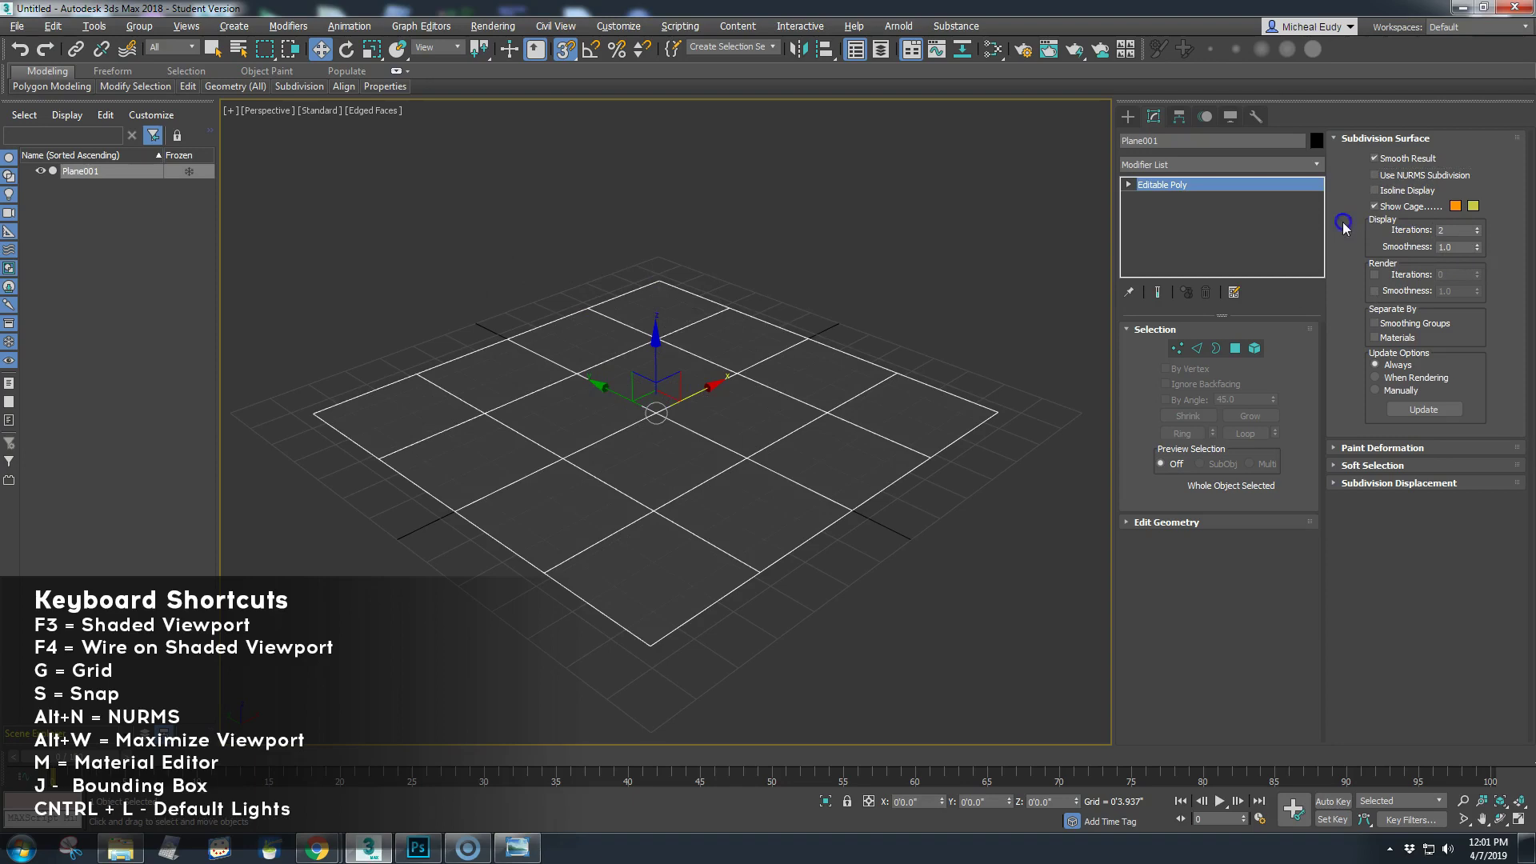
pyautogui.click(808, 273)
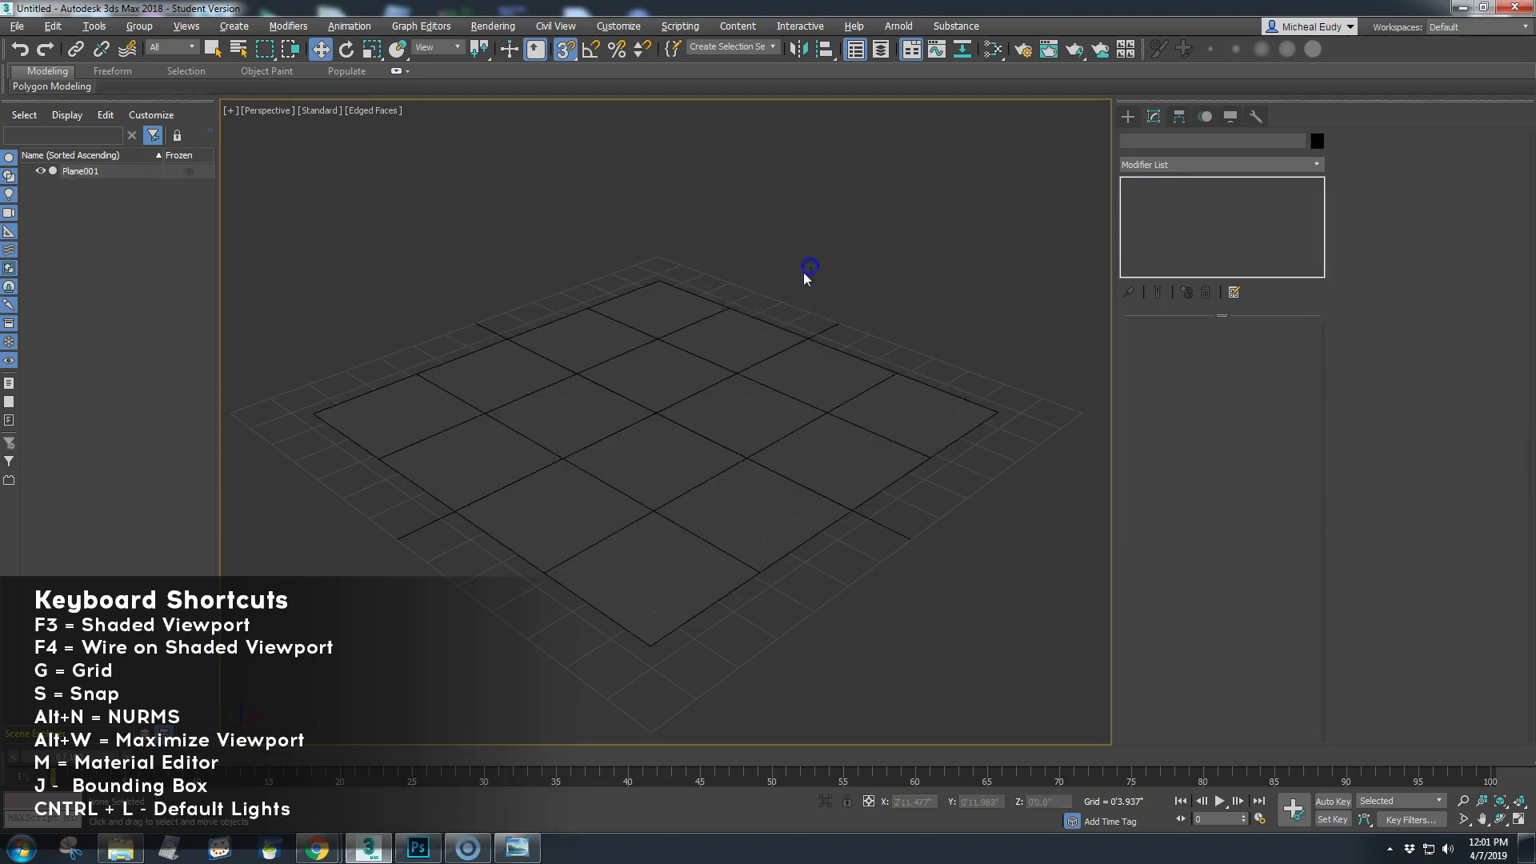
# Step: Select the plane again and switch its NURMS subdivision on and back off
pyautogui.click(703, 314)
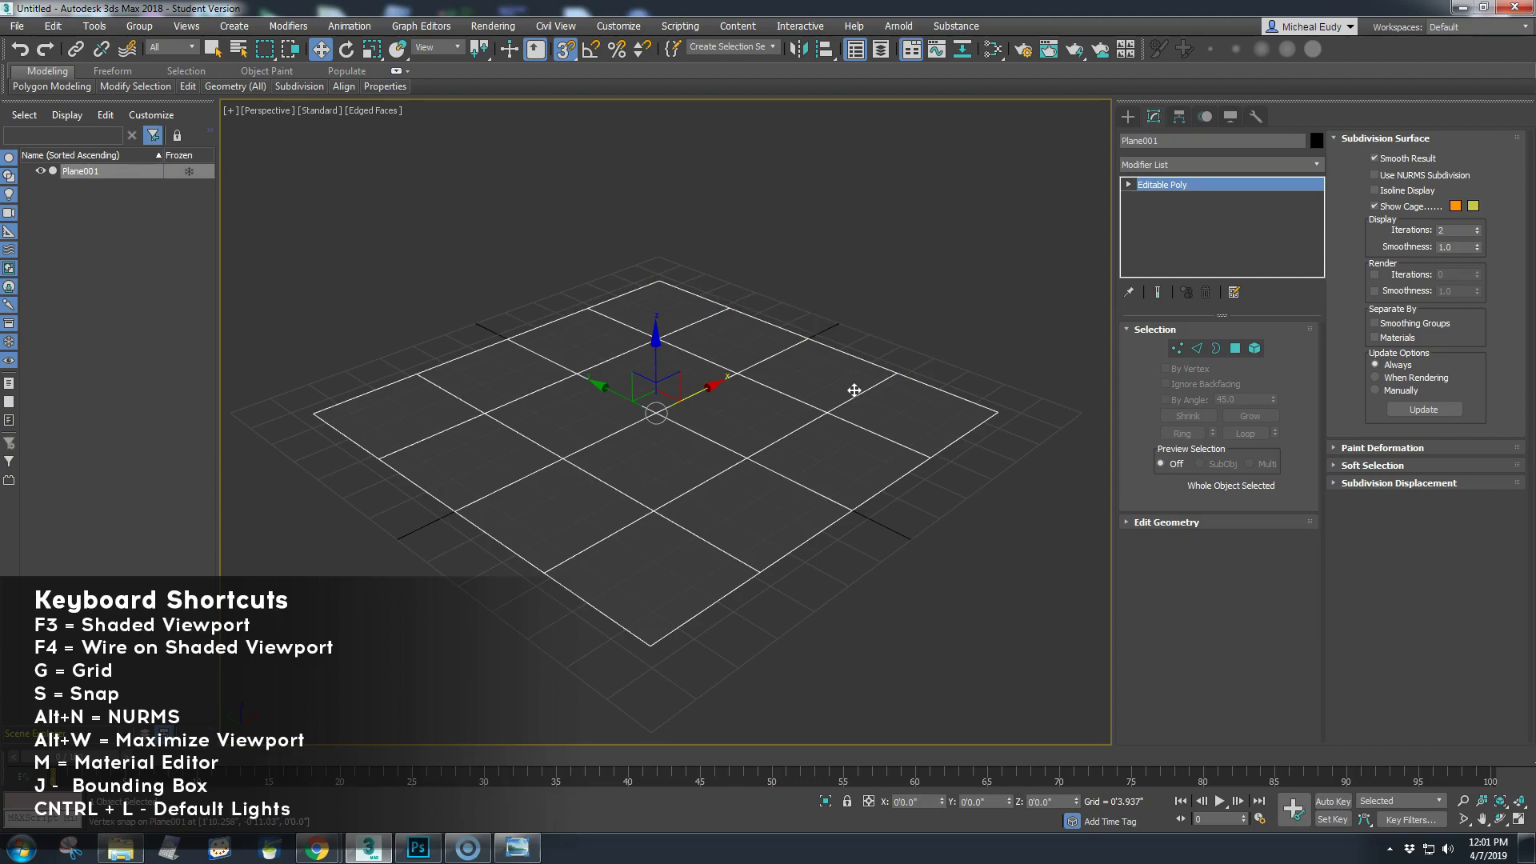
pyautogui.hotkey('alt', 'n')
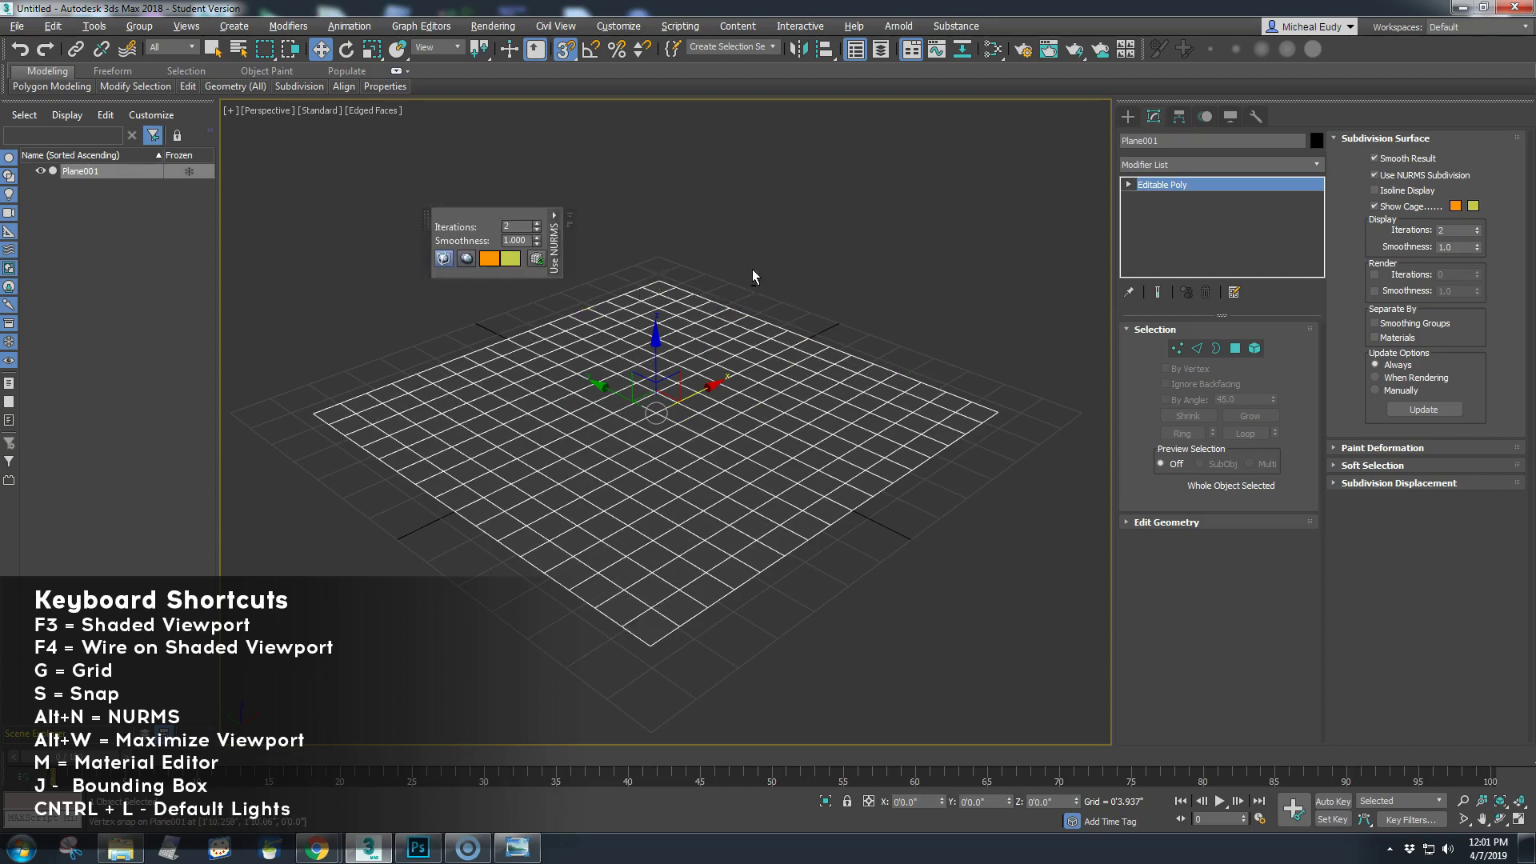
pyautogui.hotkey('alt', 'n')
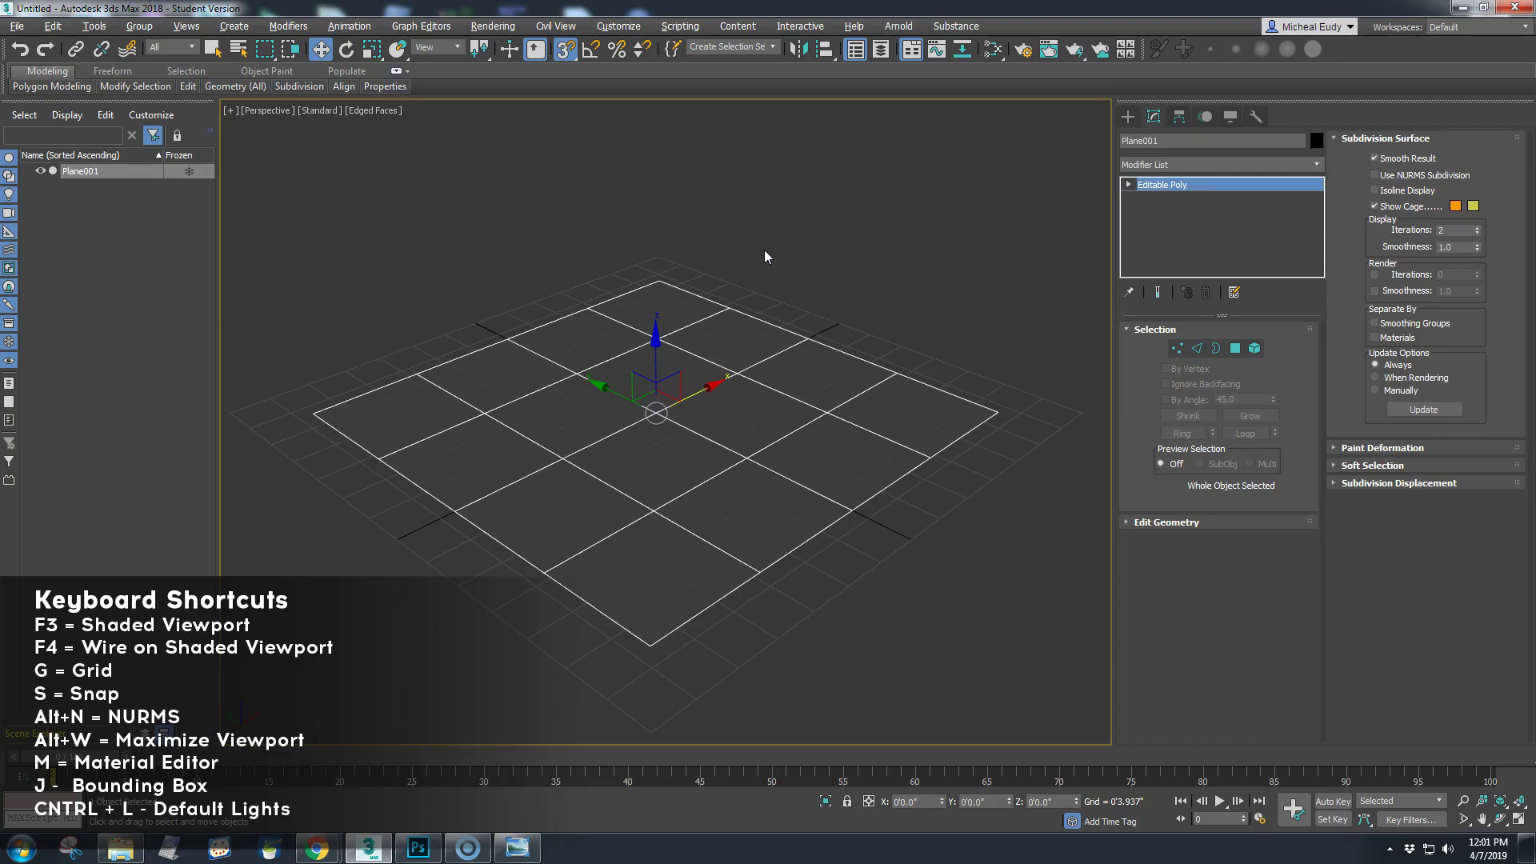
# Step: Toggle repeatedly between the four-viewport layout and the maximized Perspective viewport, ending with Perspective maximized
pyautogui.hotkey('alt', 'w')
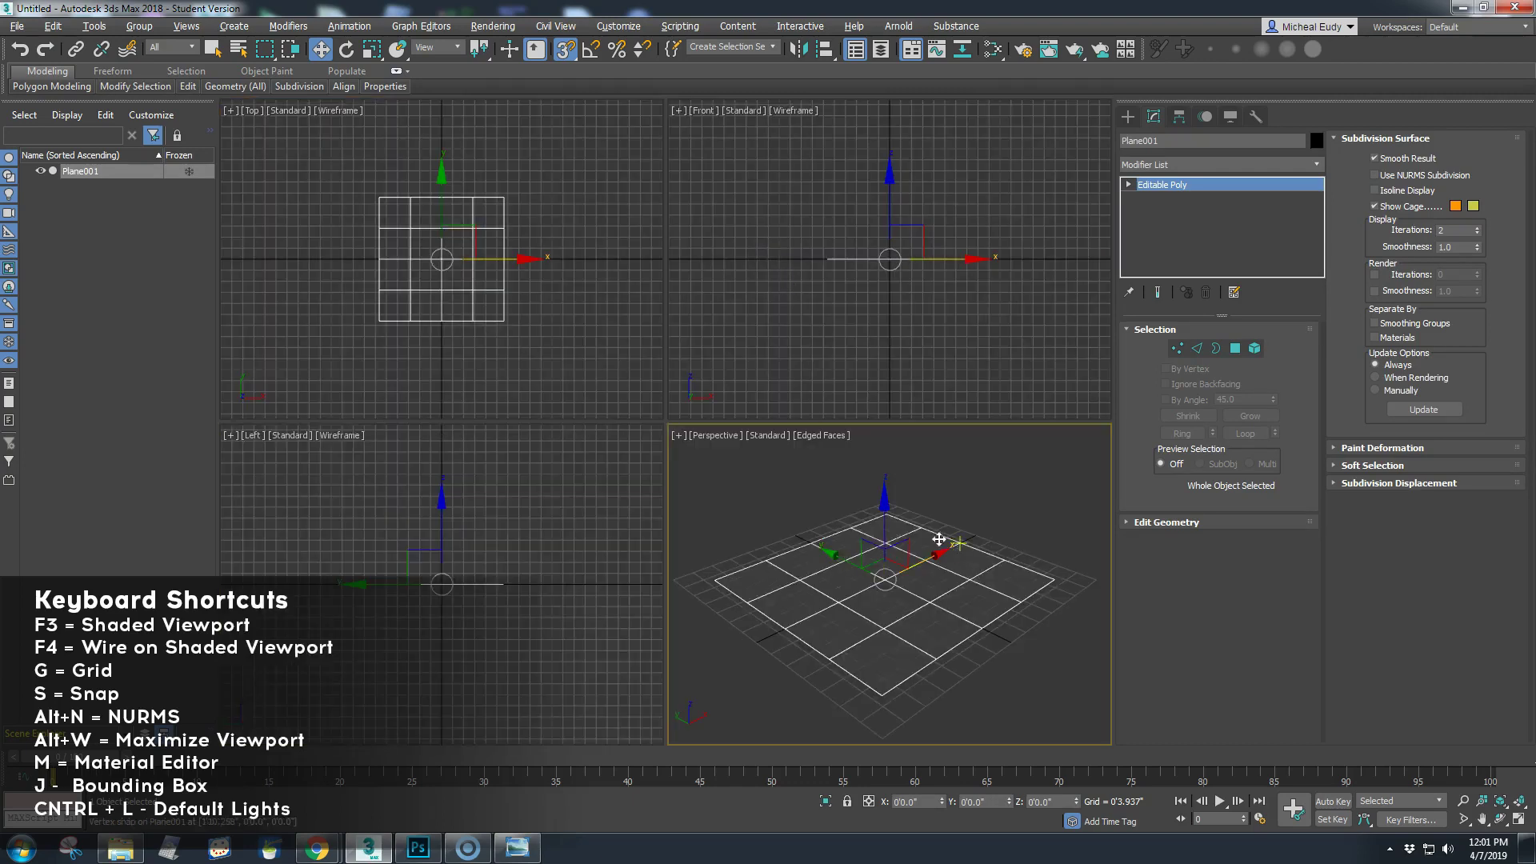
pyautogui.hotkey('alt', 'w')
pyautogui.hotkey('alt', 'w')
pyautogui.hotkey('alt', 'w')
pyautogui.hotkey('alt', 'w')
pyautogui.hotkey('alt', 'w')
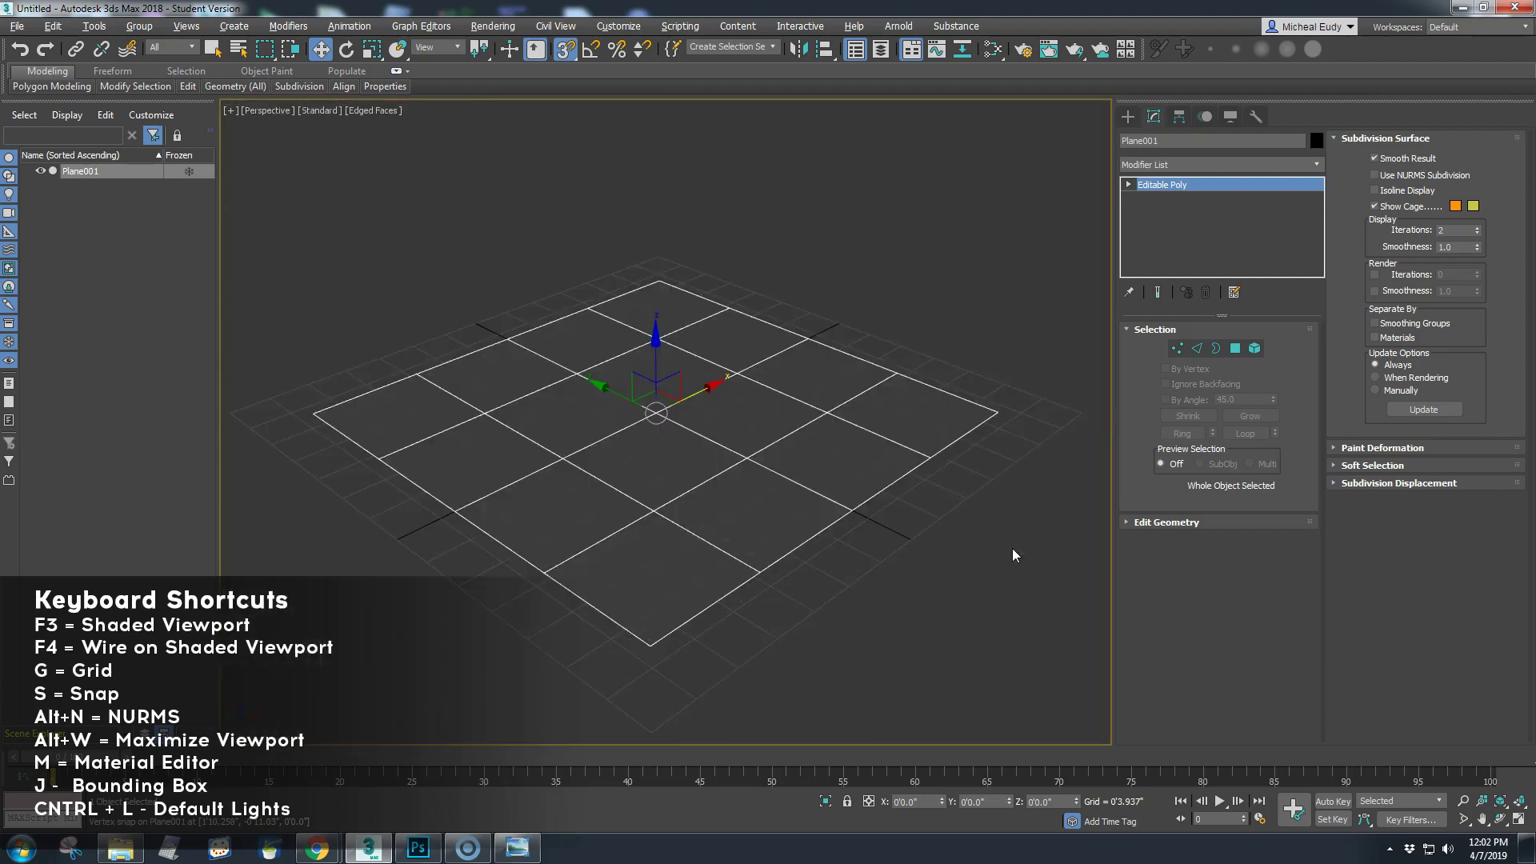
pyautogui.click(1519, 822)
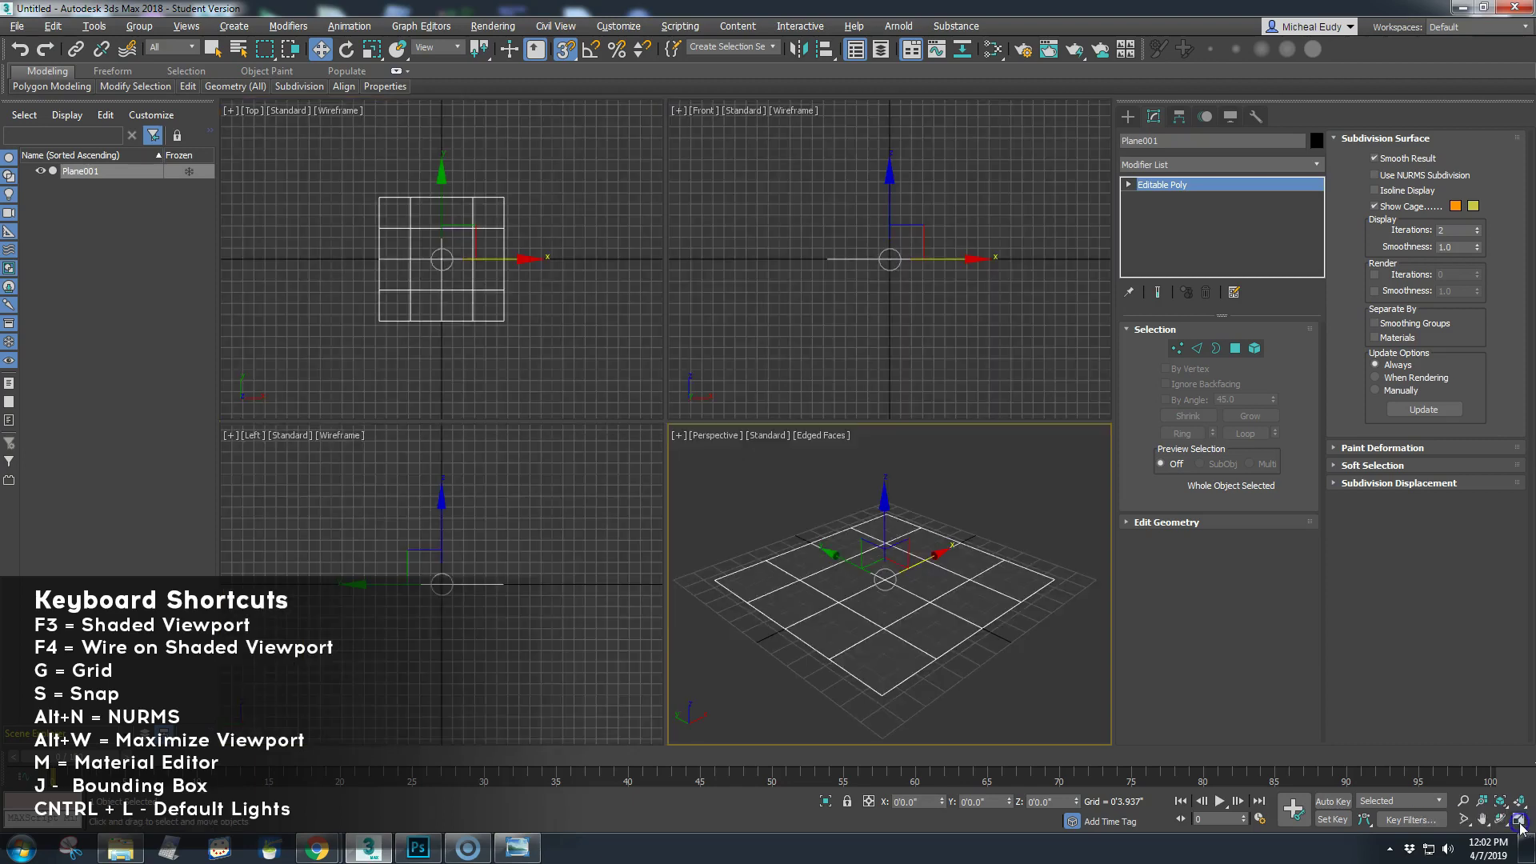
pyautogui.click(1518, 824)
pyautogui.click(1519, 824)
pyautogui.click(1518, 824)
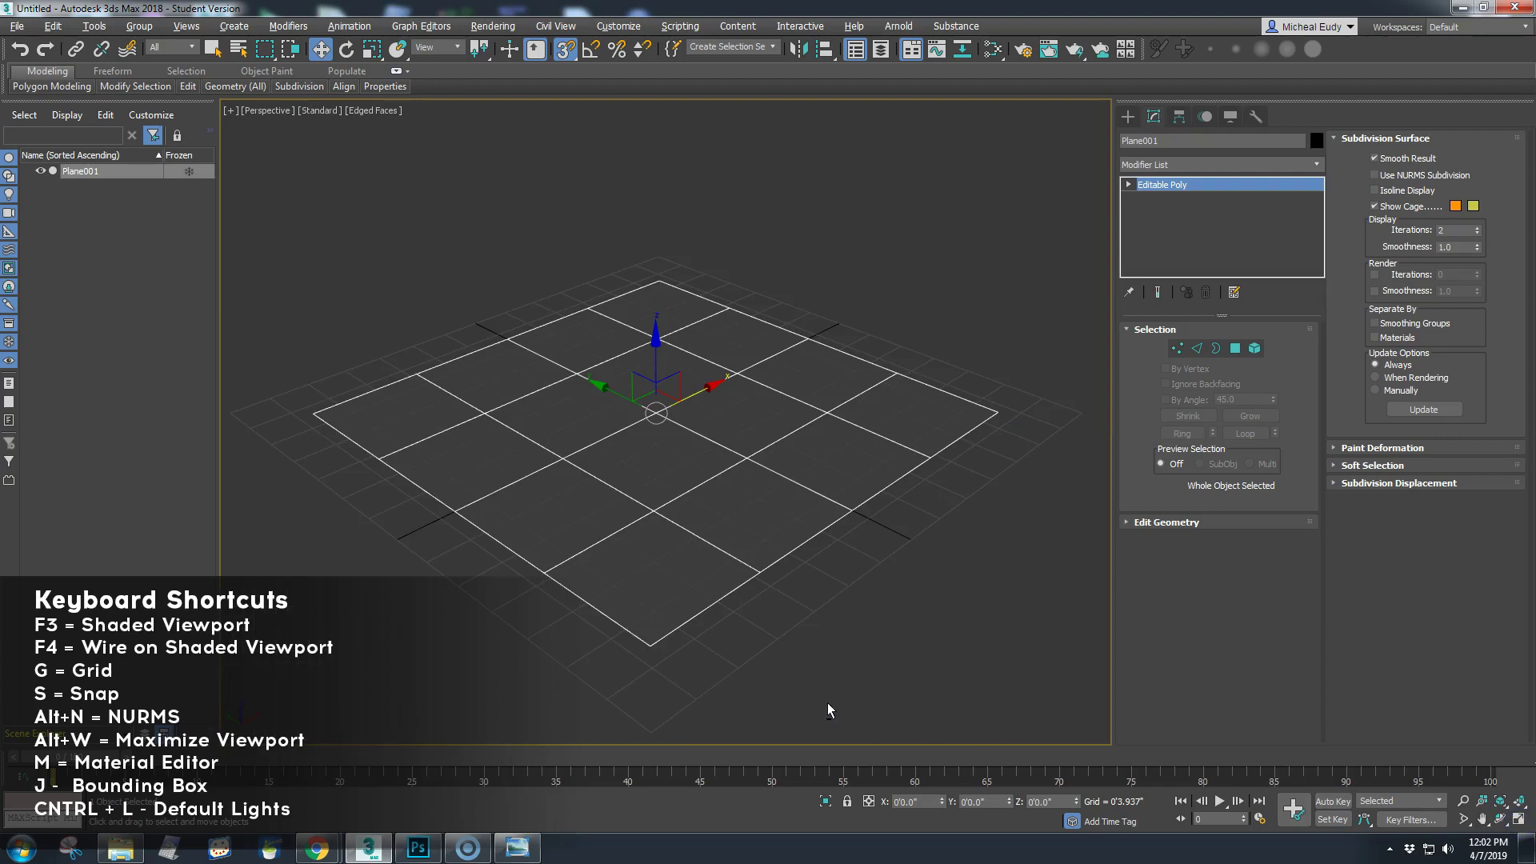
pyautogui.hotkey('alt', 'w')
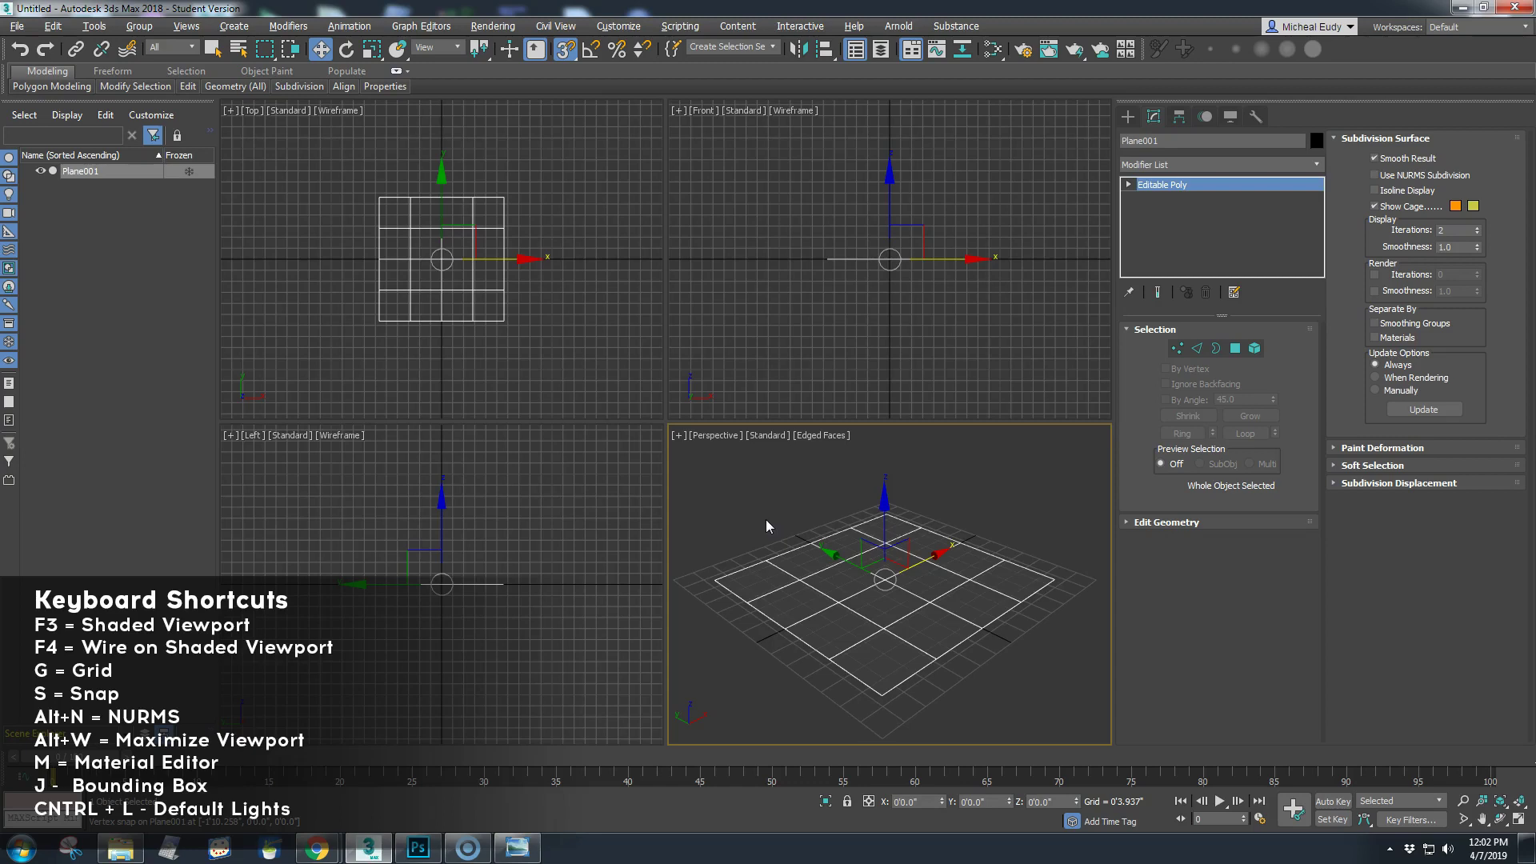
pyautogui.hotkey('alt', 'w')
# Step: Reselect the plane and change the viewport to Top View and back to Perspective View
pyautogui.click(529, 250)
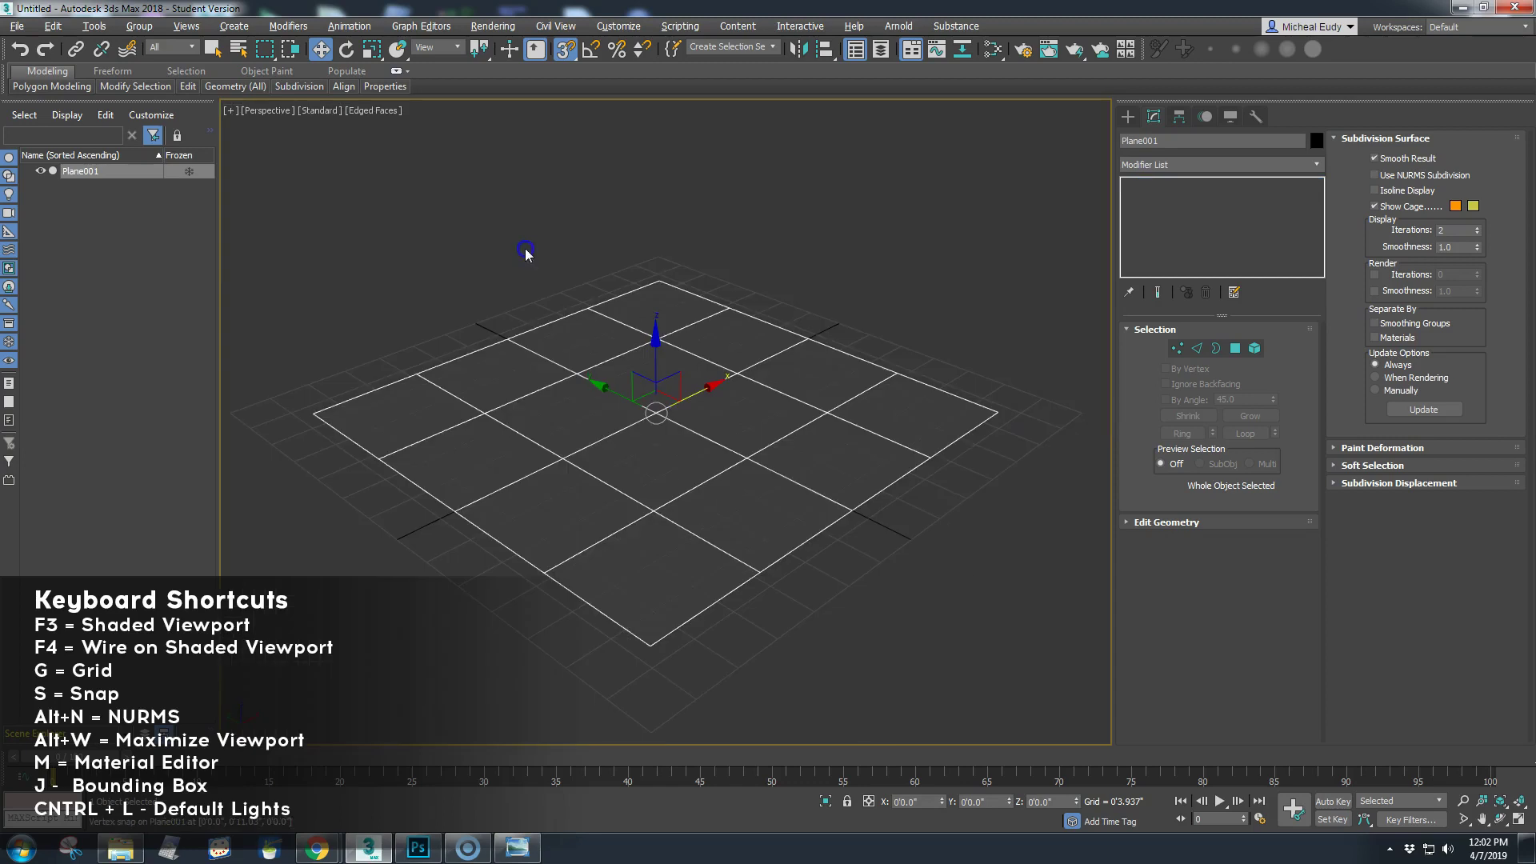
pyautogui.click(656, 416)
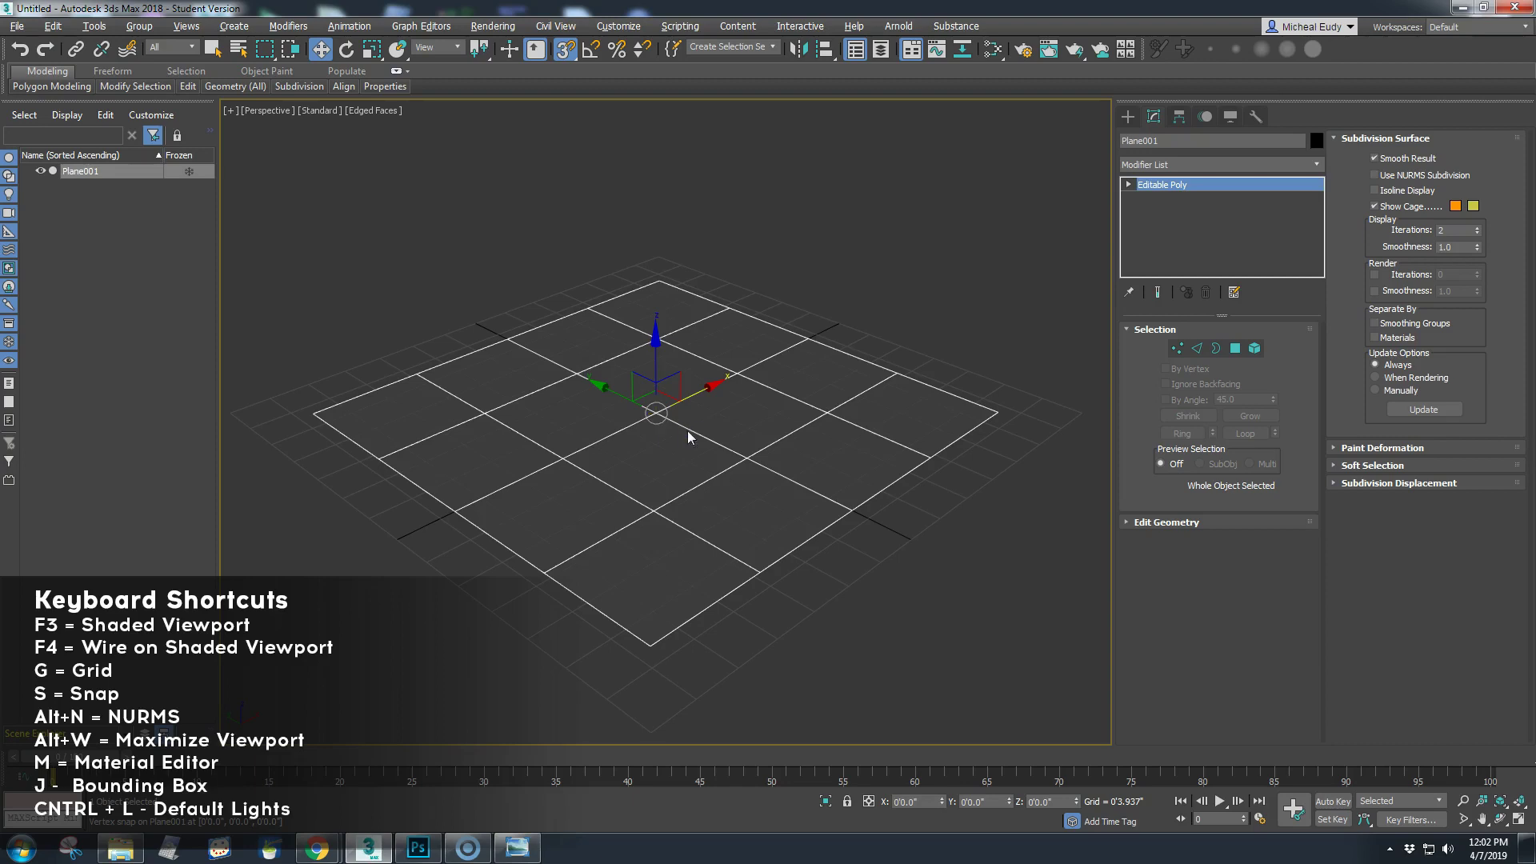
pyautogui.press('v')
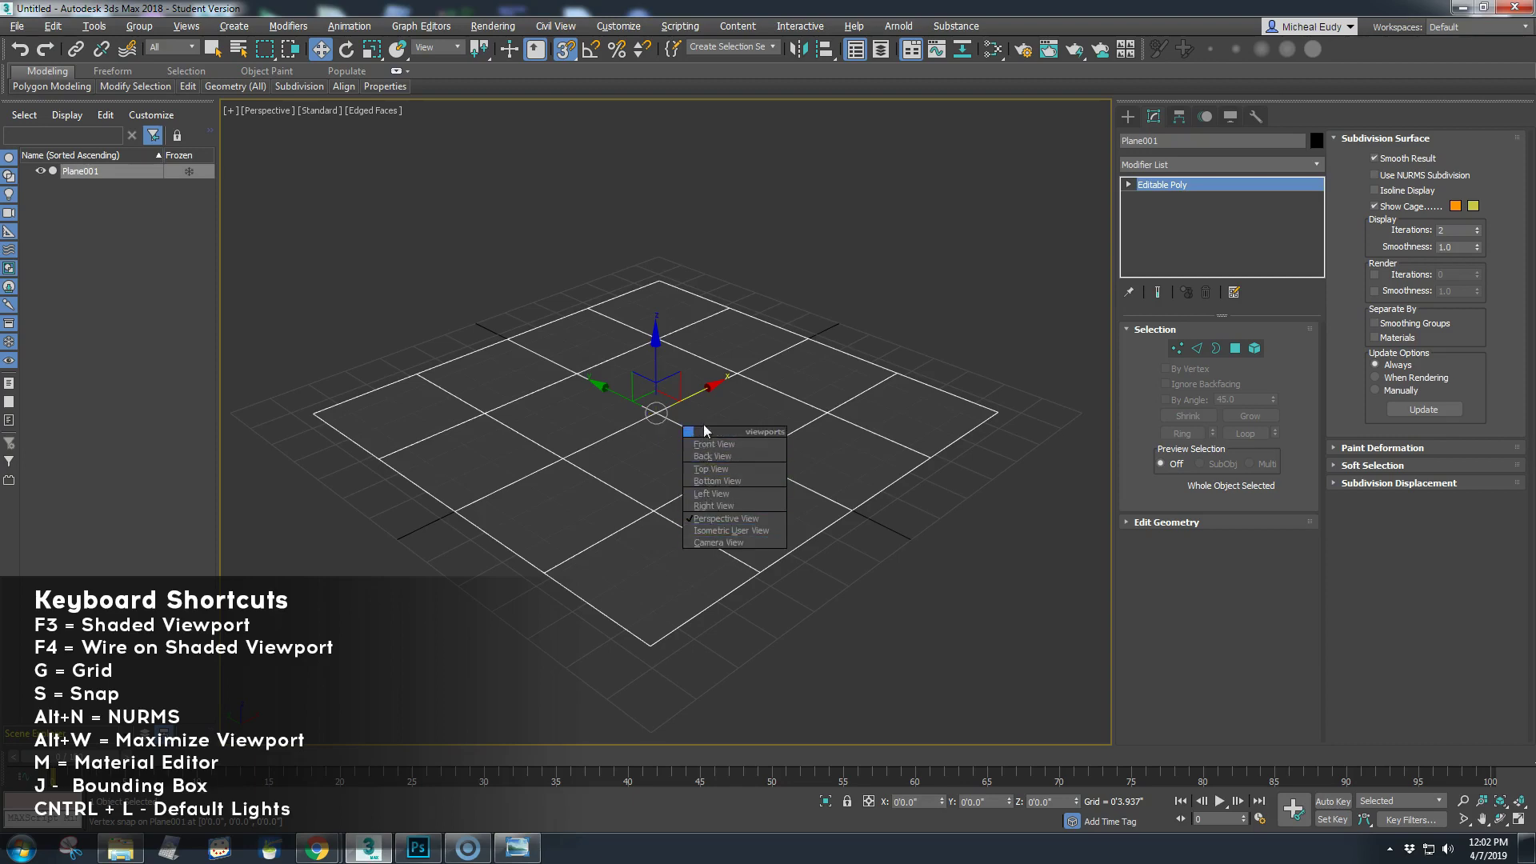
pyautogui.click(709, 469)
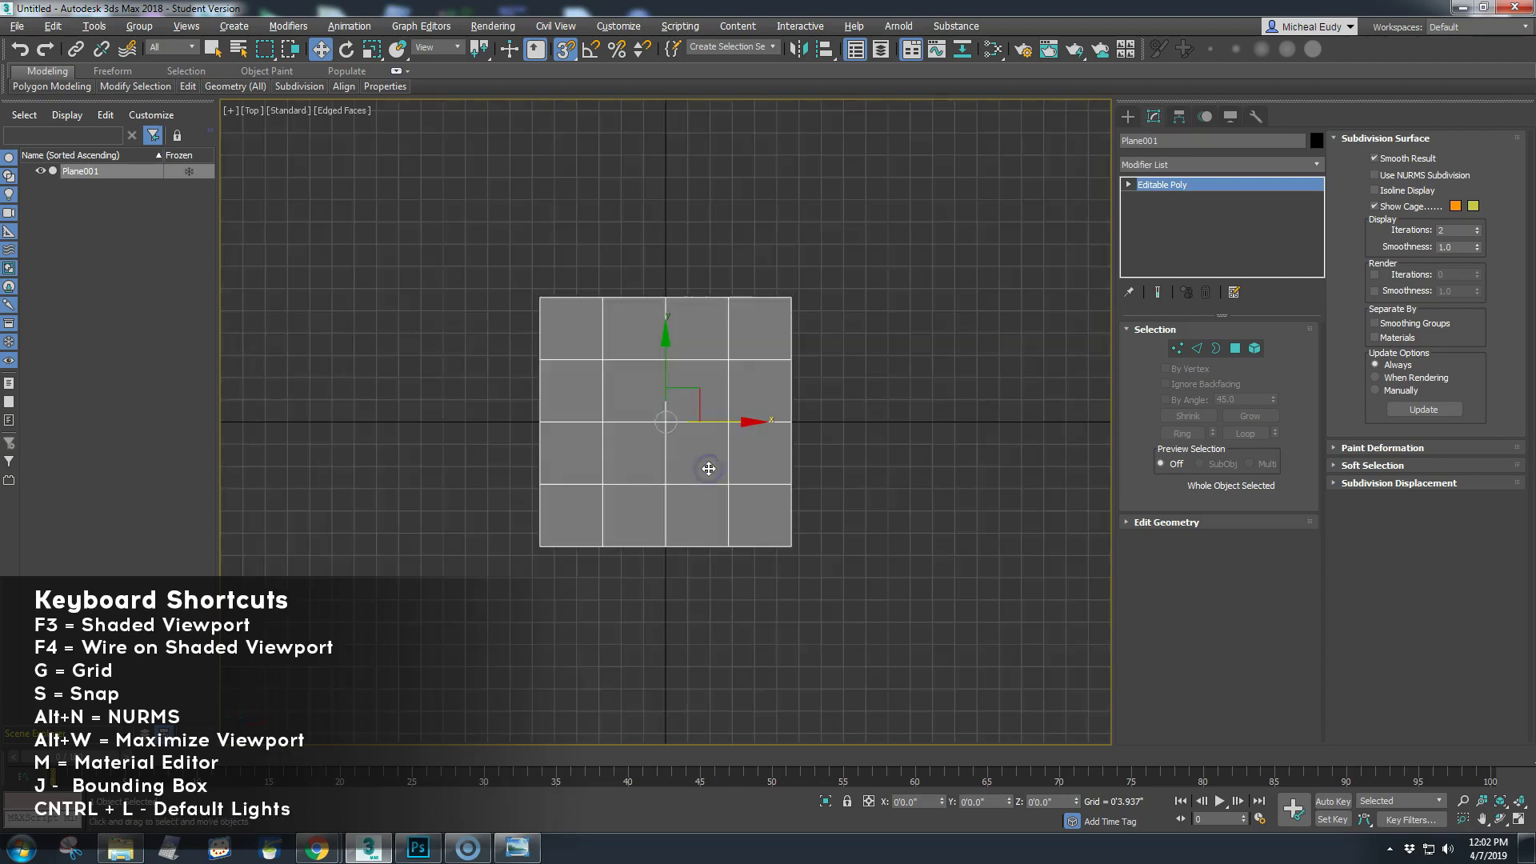
pyautogui.press('v')
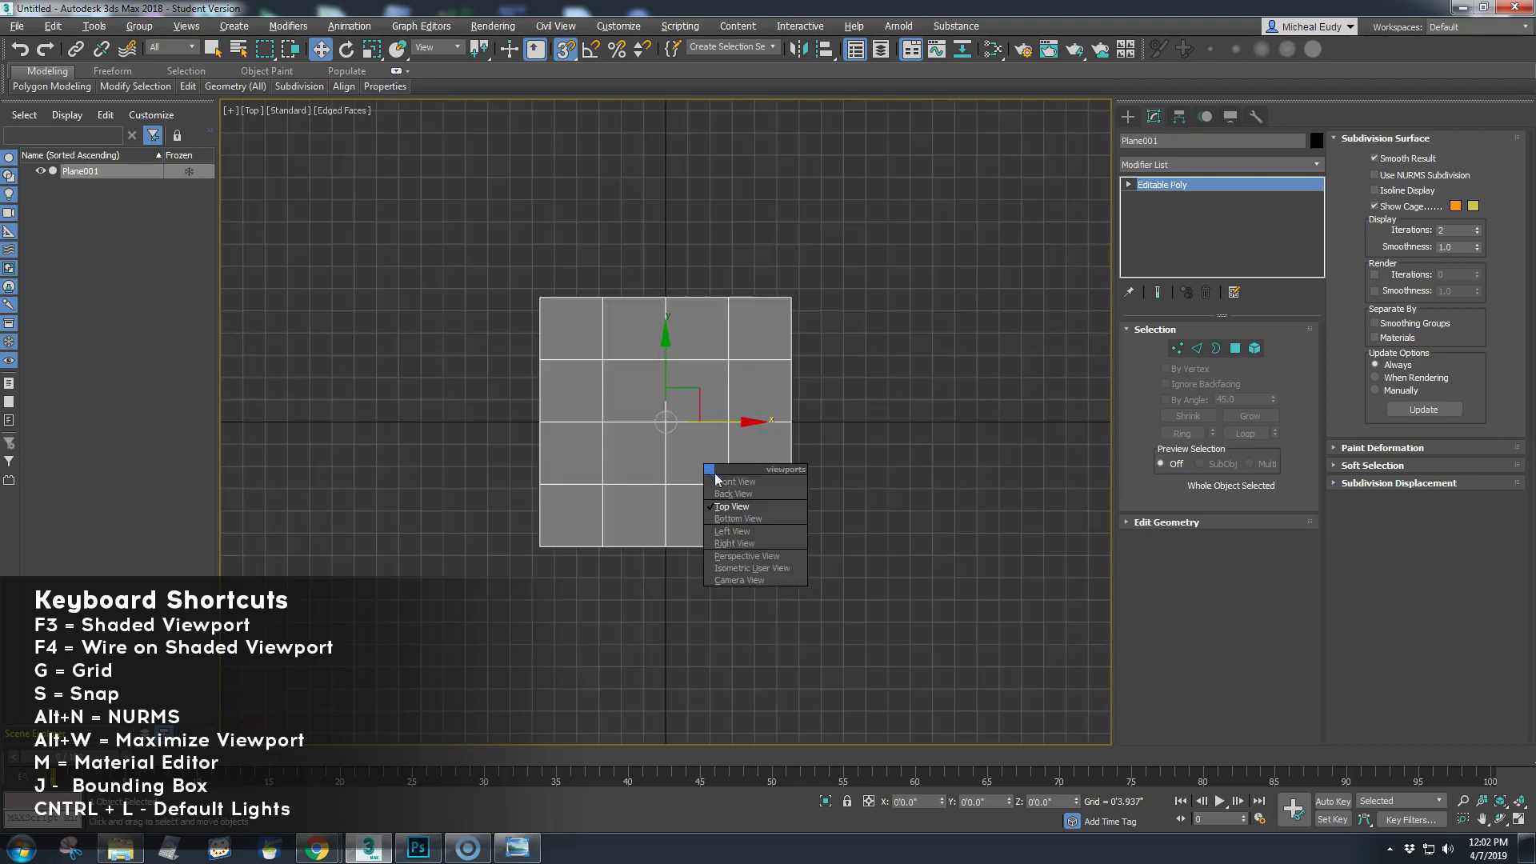
pyautogui.click(736, 556)
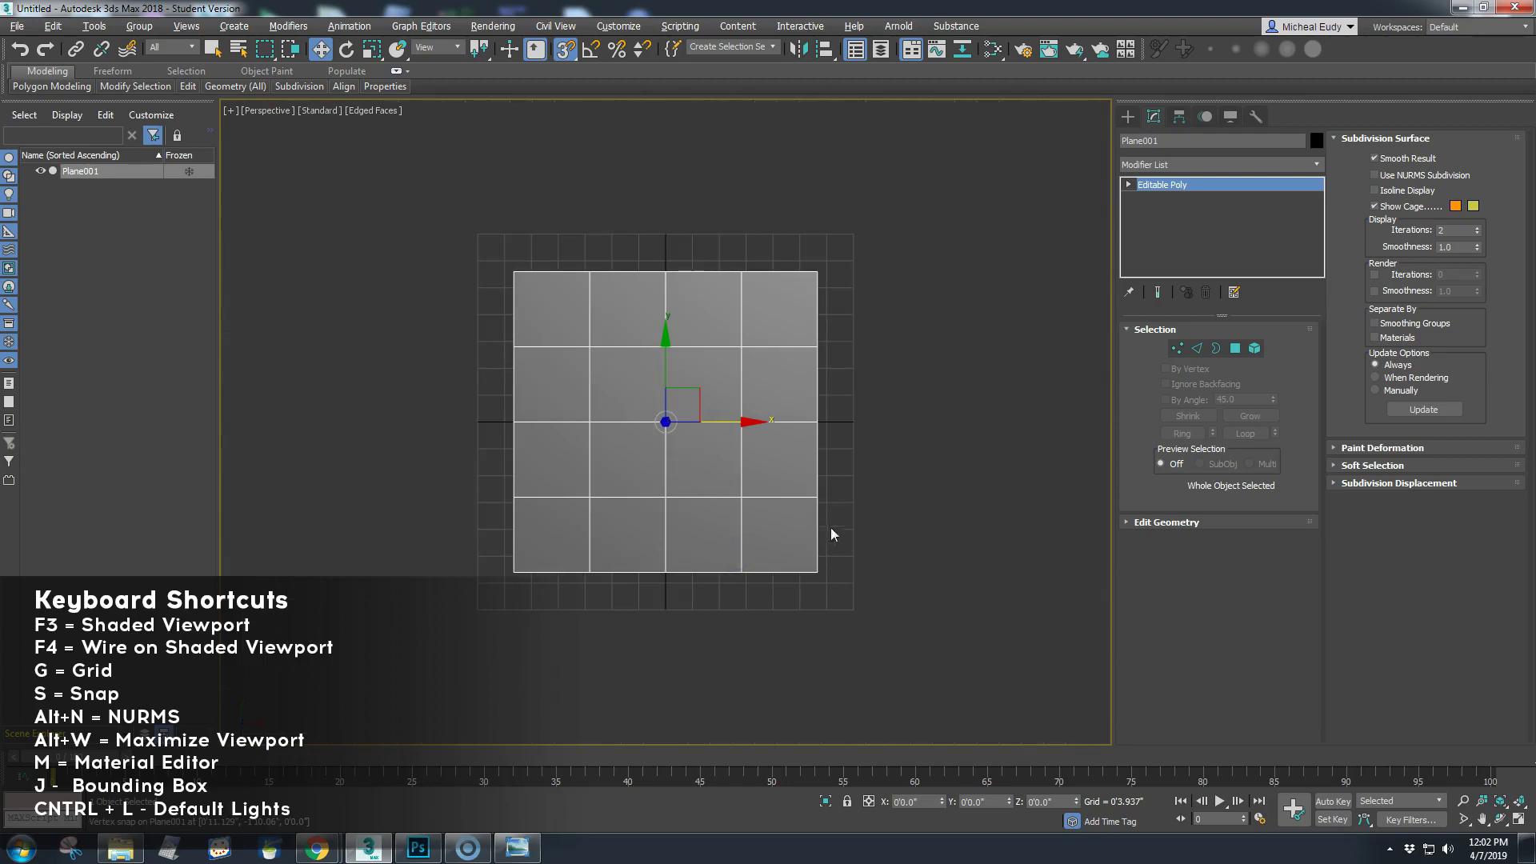
# Step: Create a standard primitive sphere above the plane, centred at about X -0'11", Y 0'11", Z 0'10"
pyautogui.keyDown('alt'); pyautogui.moveTo(885, 525); pyautogui.dragTo(816, 425, button='middle'); pyautogui.keyUp('alt')
pyautogui.scroll(4, 801, 447)
pyautogui.scroll(-2, 801, 446)
pyautogui.moveTo(667, 452); pyautogui.dragTo(713, 482, button='middle')
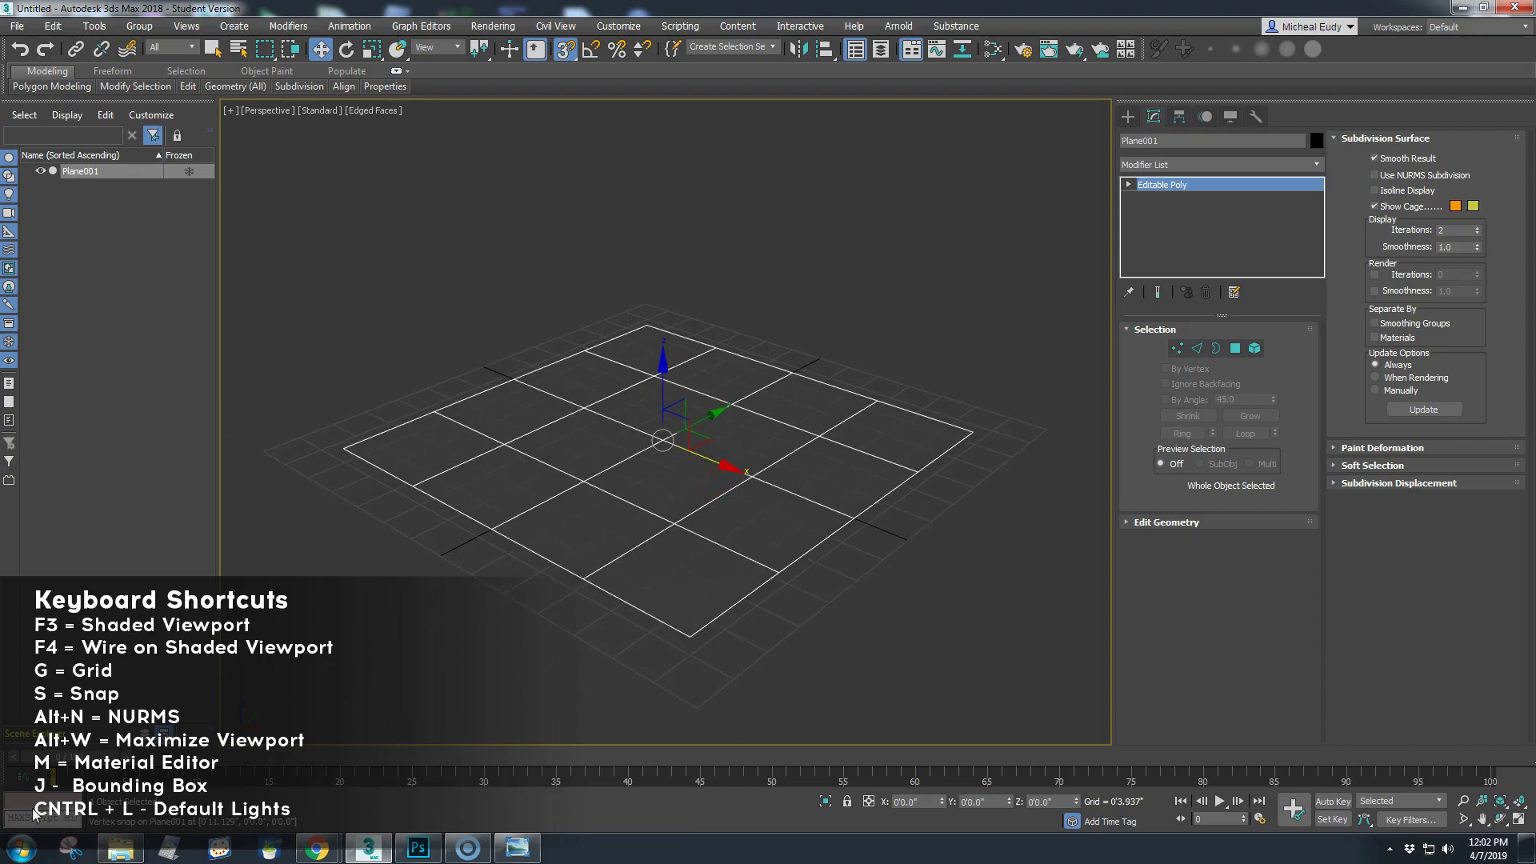
pyautogui.click(1128, 118)
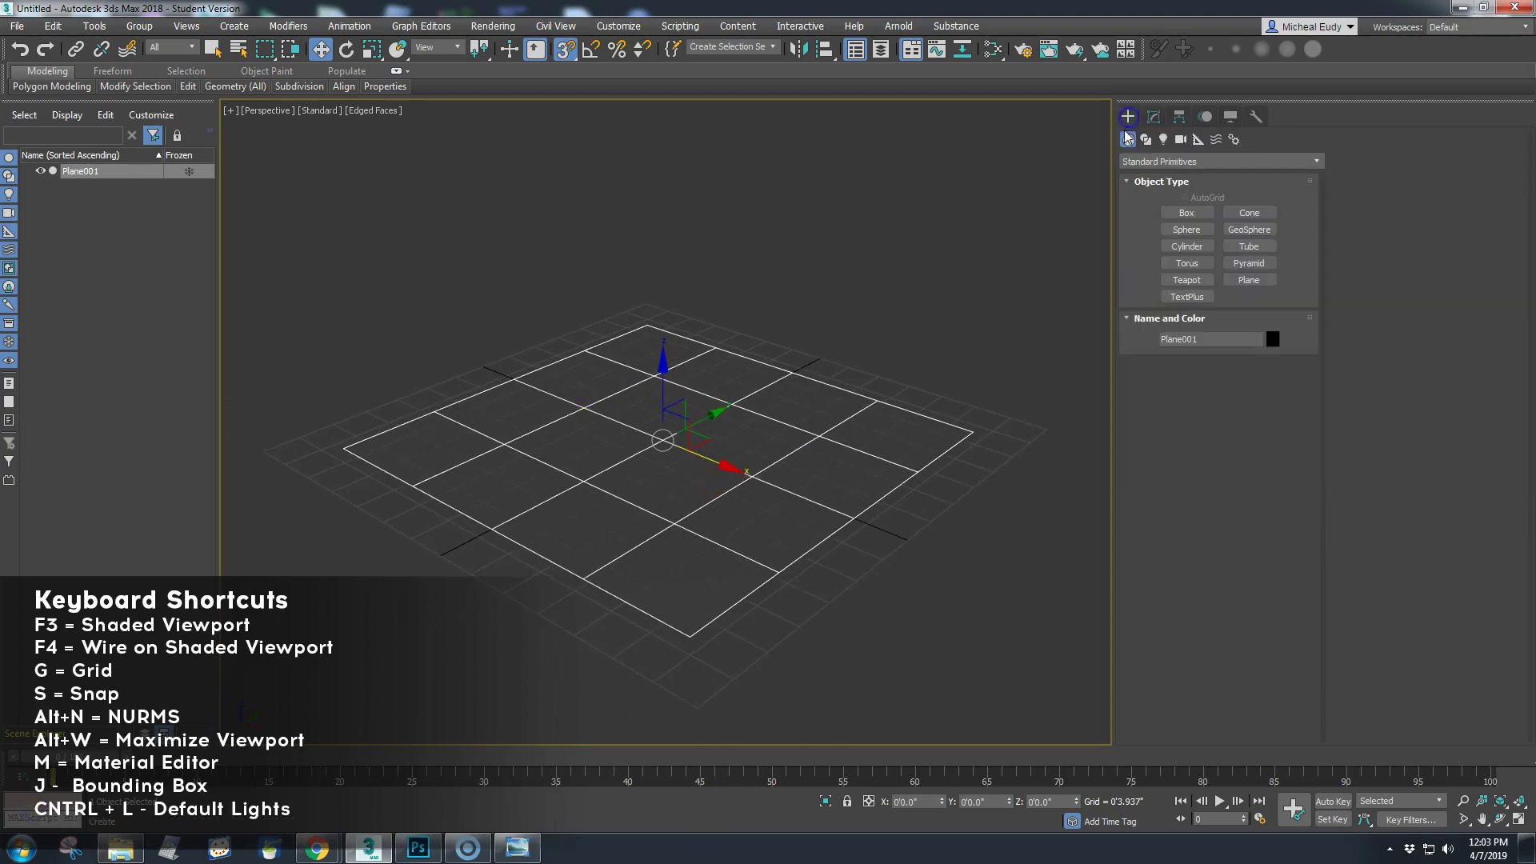
pyautogui.click(1185, 230)
pyautogui.moveTo(651, 377); pyautogui.dragTo(697, 282)
pyautogui.press('w')
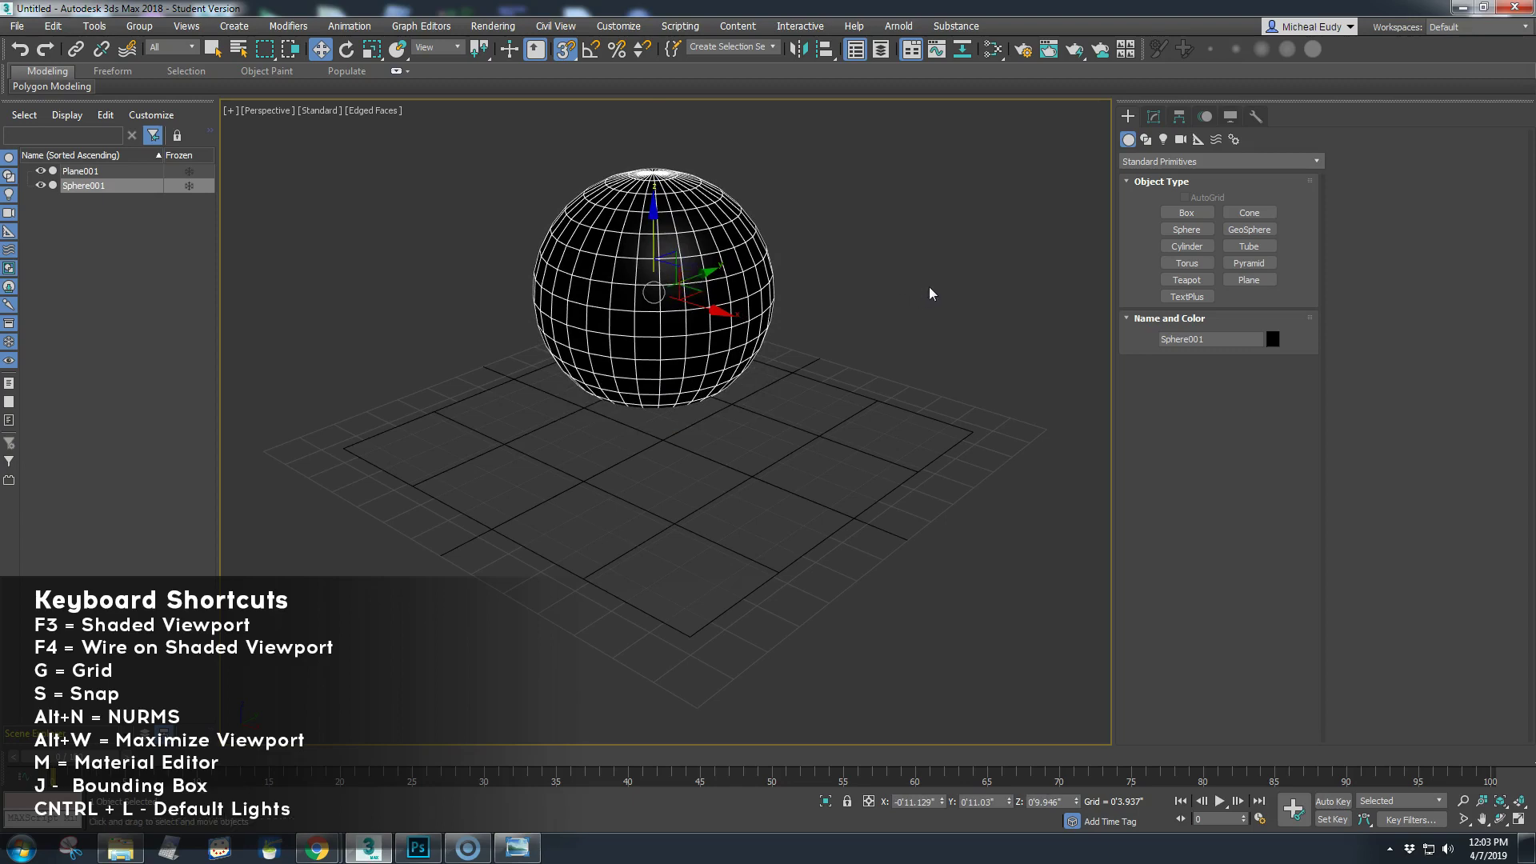
# Step: Toggle the sphere's selection bounding brackets on and off repeatedly, leaving them displayed
pyautogui.press('j')
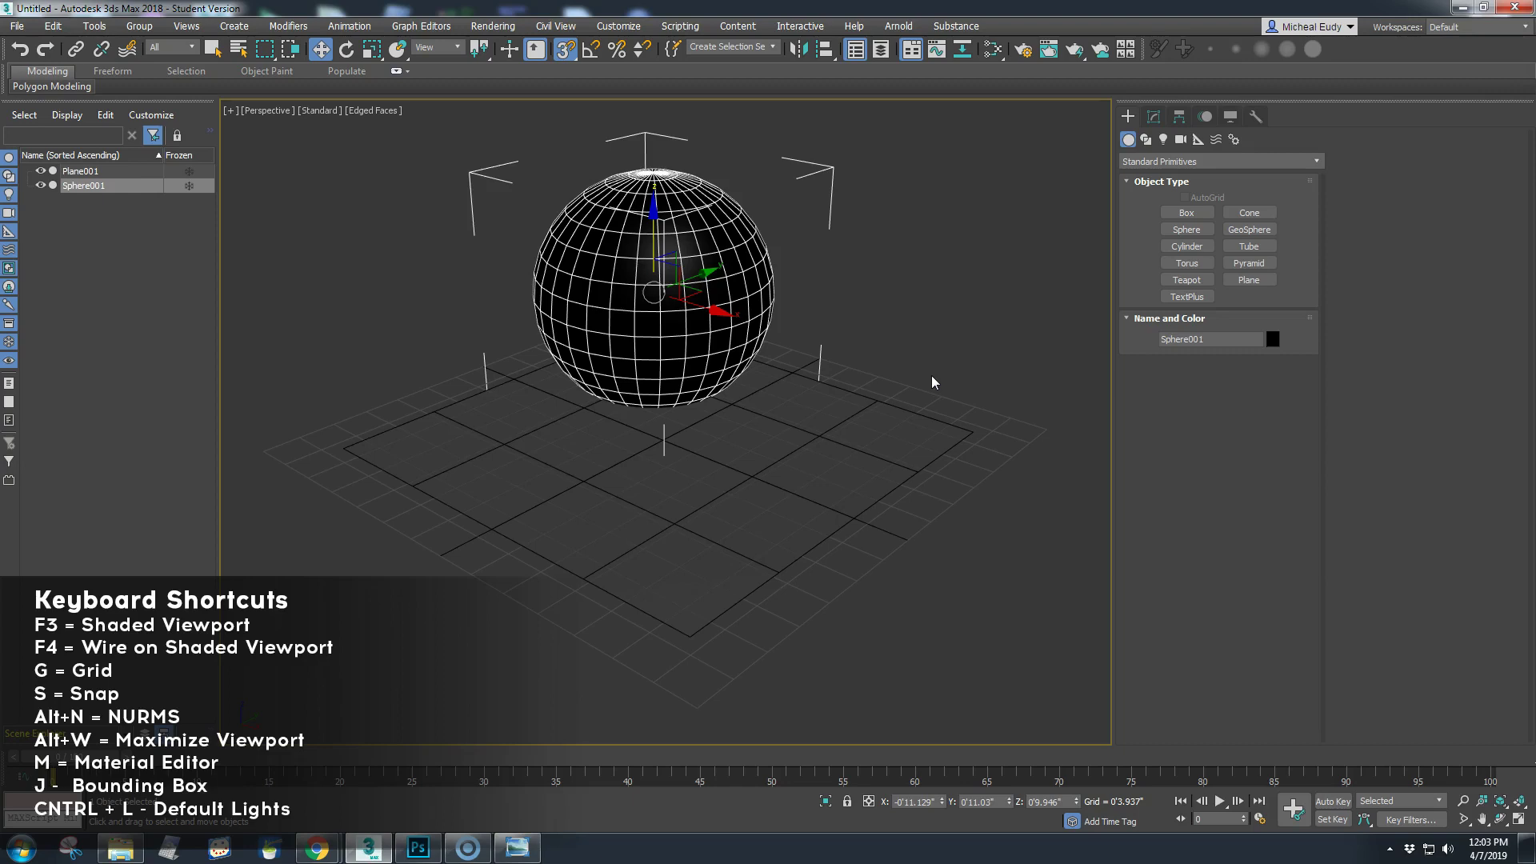
pyautogui.press('j')
pyautogui.press('j')
pyautogui.press('j')
pyautogui.press('j')
pyautogui.press('j')
pyautogui.press('j')
pyautogui.press('j')
pyautogui.press('j')
# Step: Assign a material from the Material Editor to the sphere, close the editor, and deselect the sphere
pyautogui.press('m')
pyautogui.rightClick(502, 272)
pyautogui.click(534, 293)
pyautogui.click(937, 66)
pyautogui.scroll(-4, 794, 380)
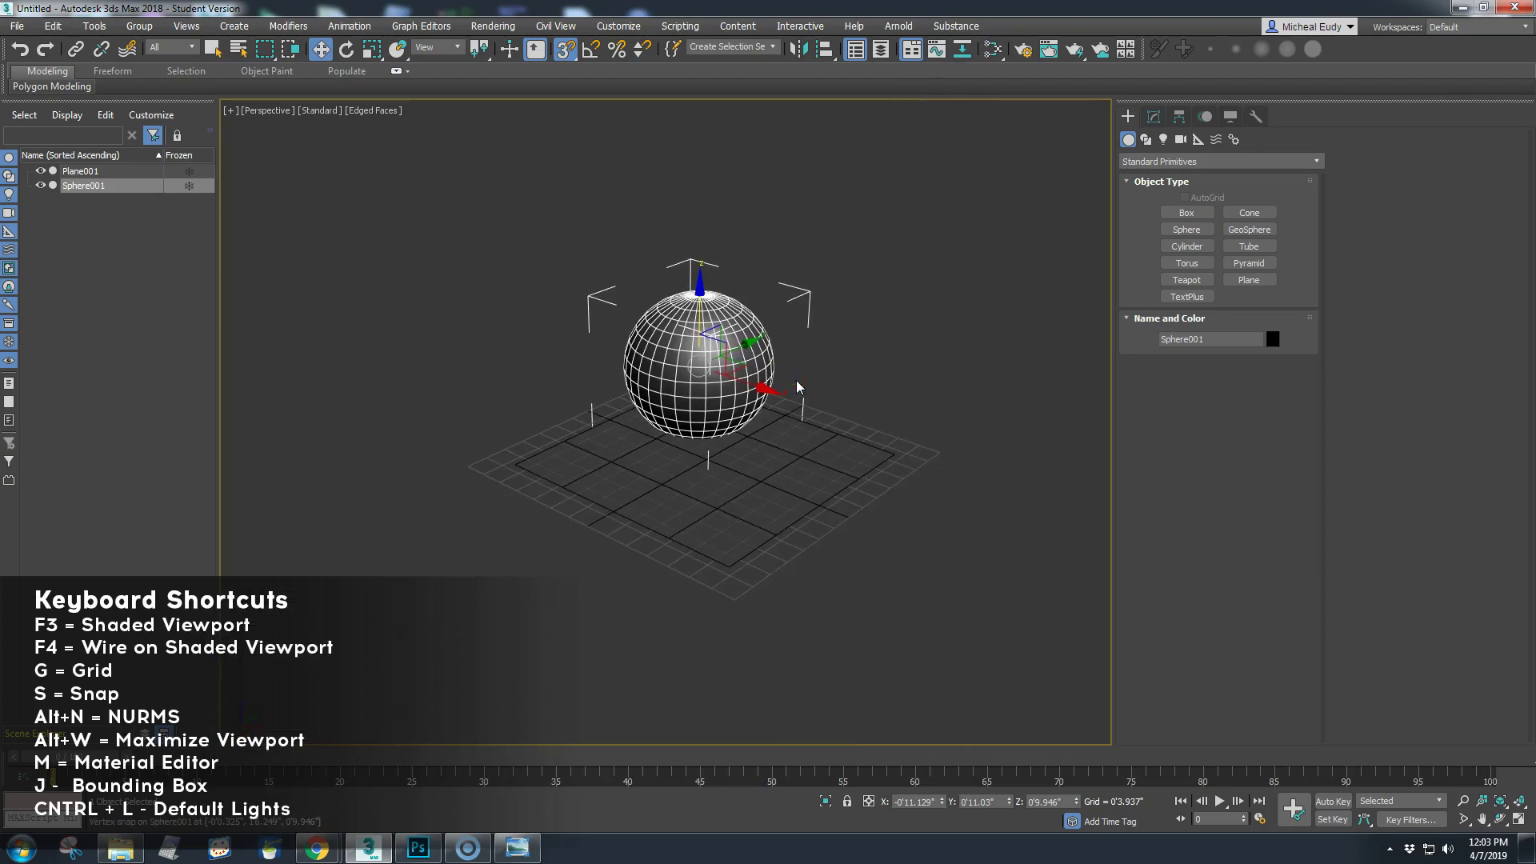
pyautogui.click(997, 232)
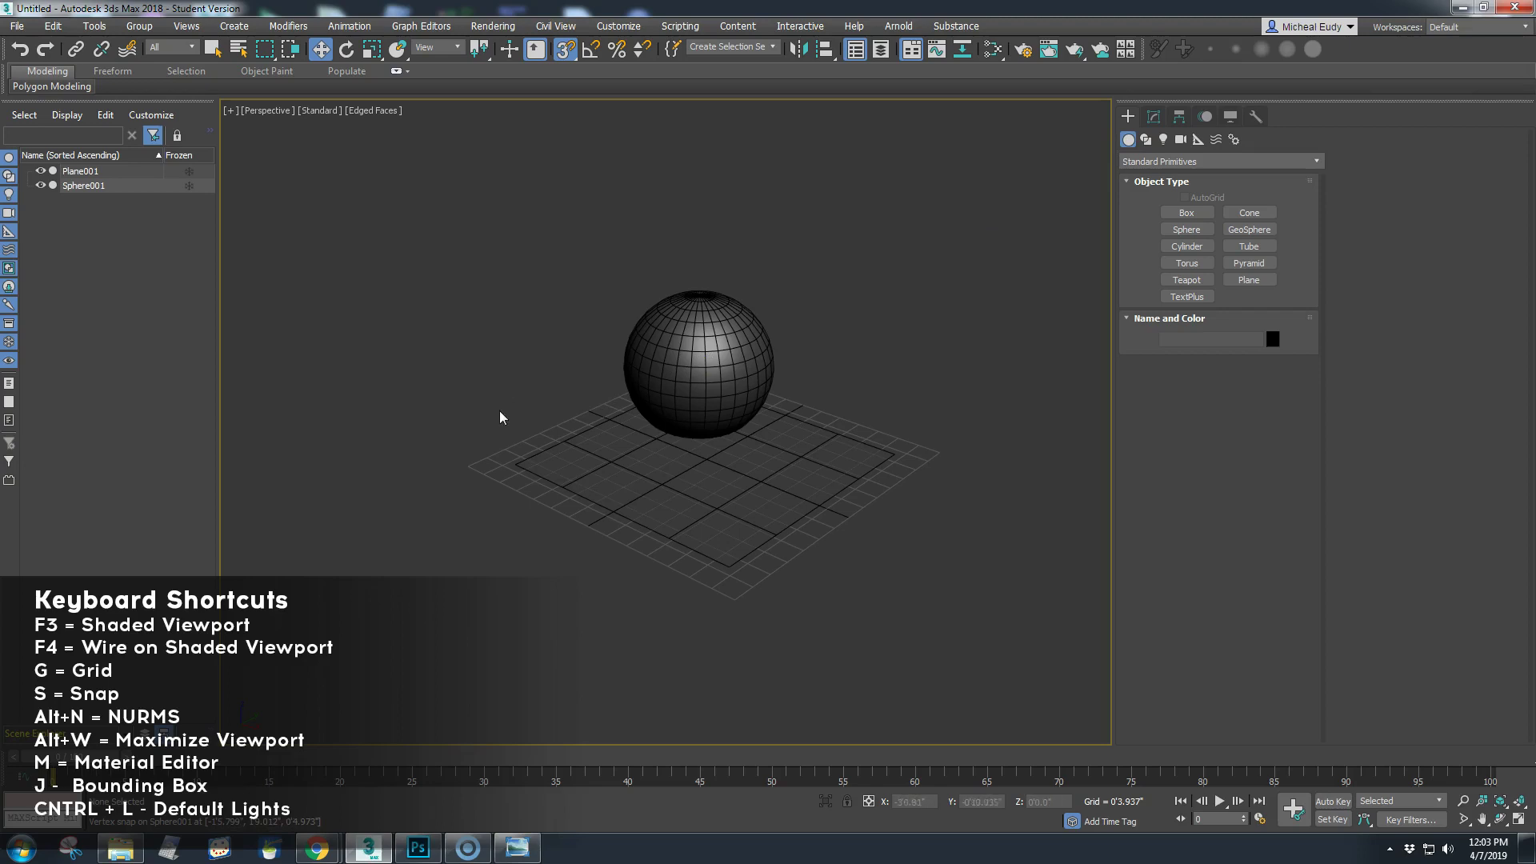
# Step: Create a Standard Omni light away from the sphere at about X -12'9", Y 5'6.5", Z 0
pyautogui.moveTo(729, 485); pyautogui.dragTo(683, 503, button='middle')
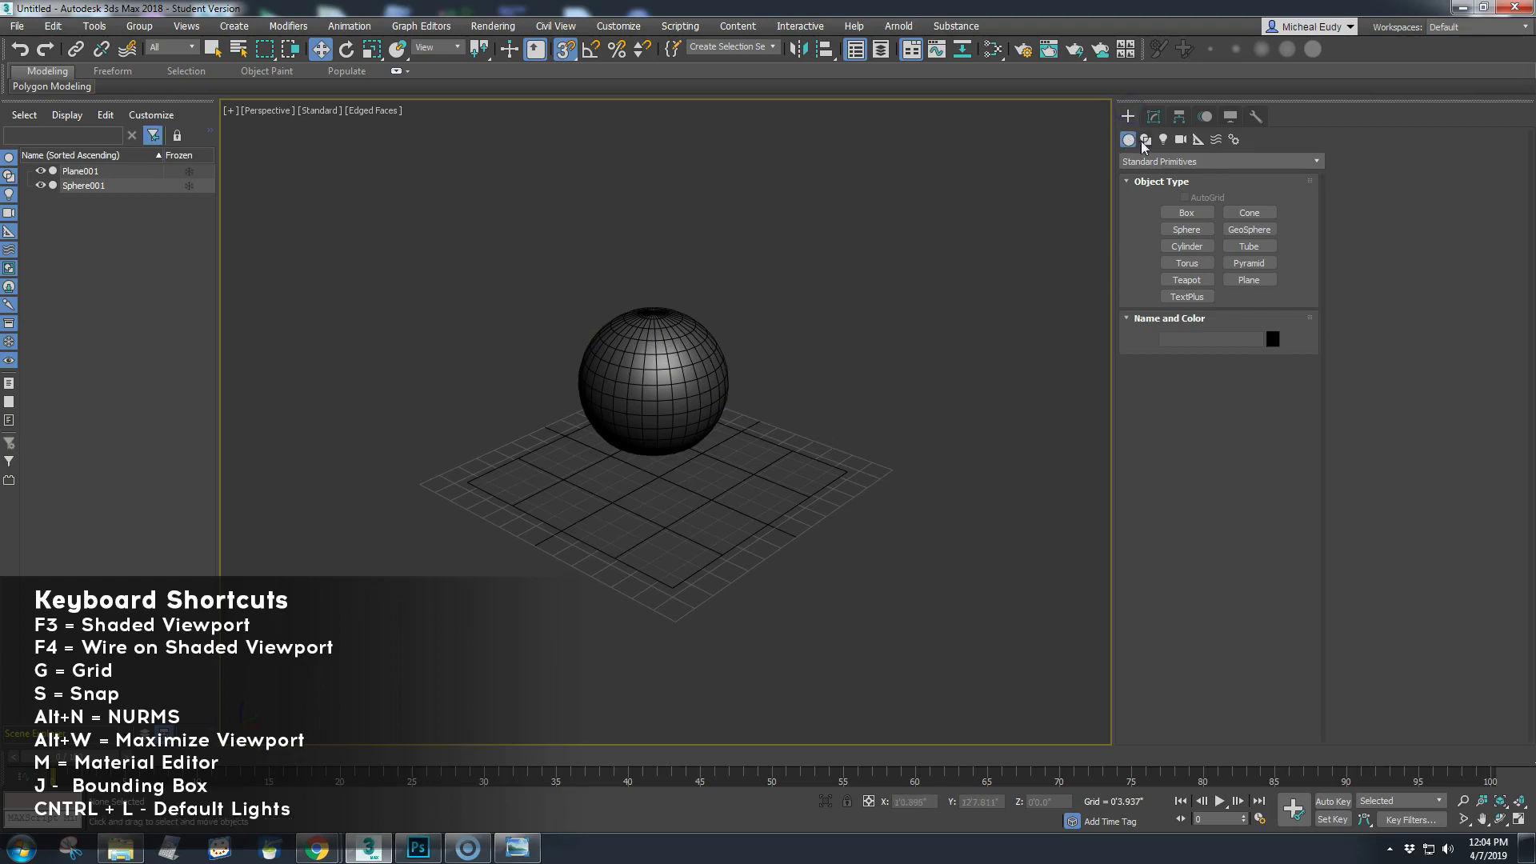
pyautogui.click(1164, 140)
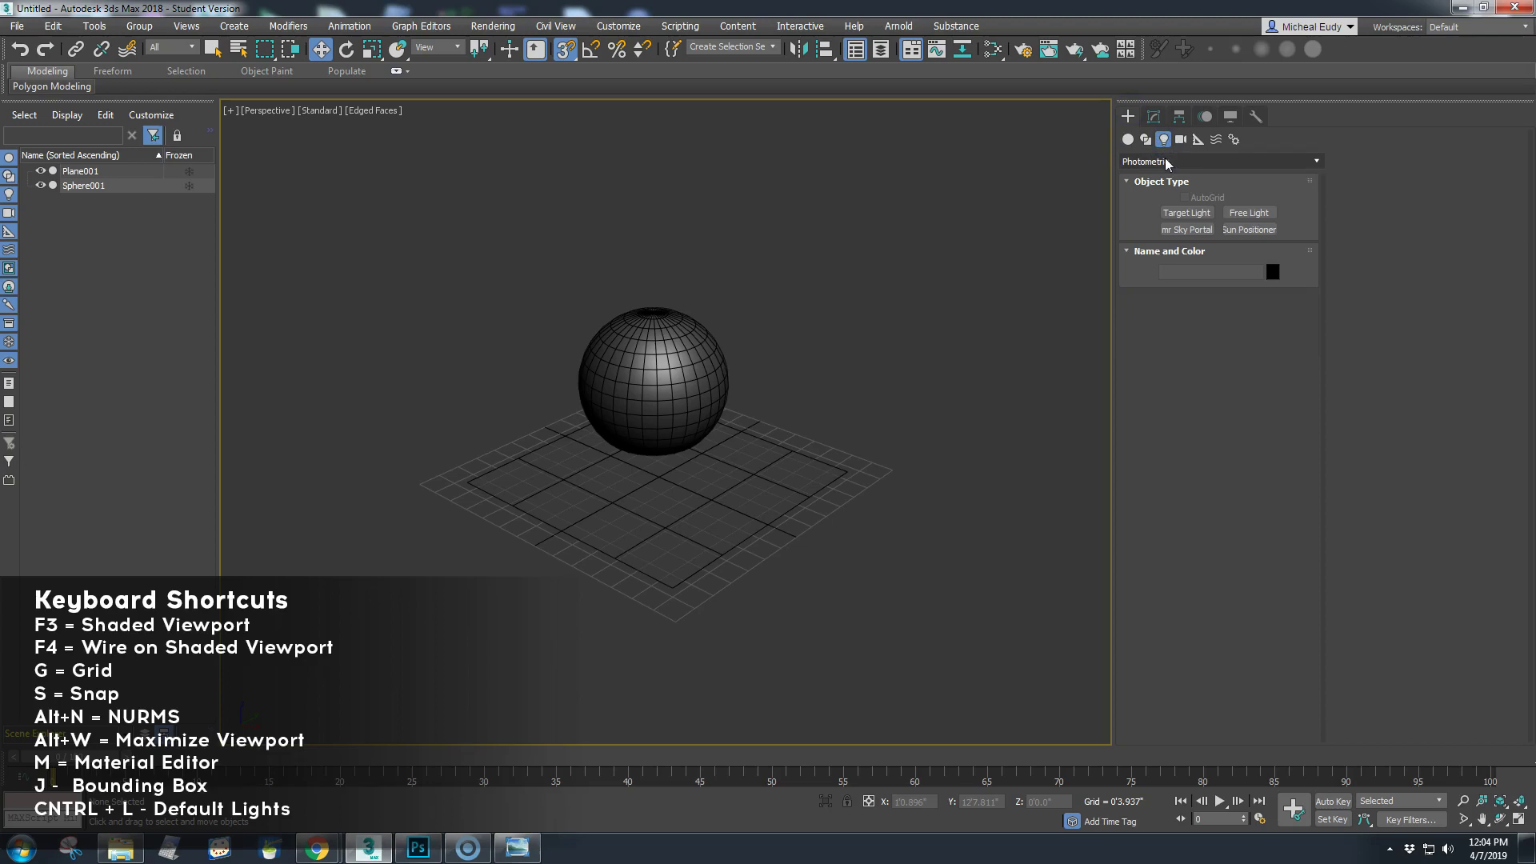
pyautogui.click(1166, 161)
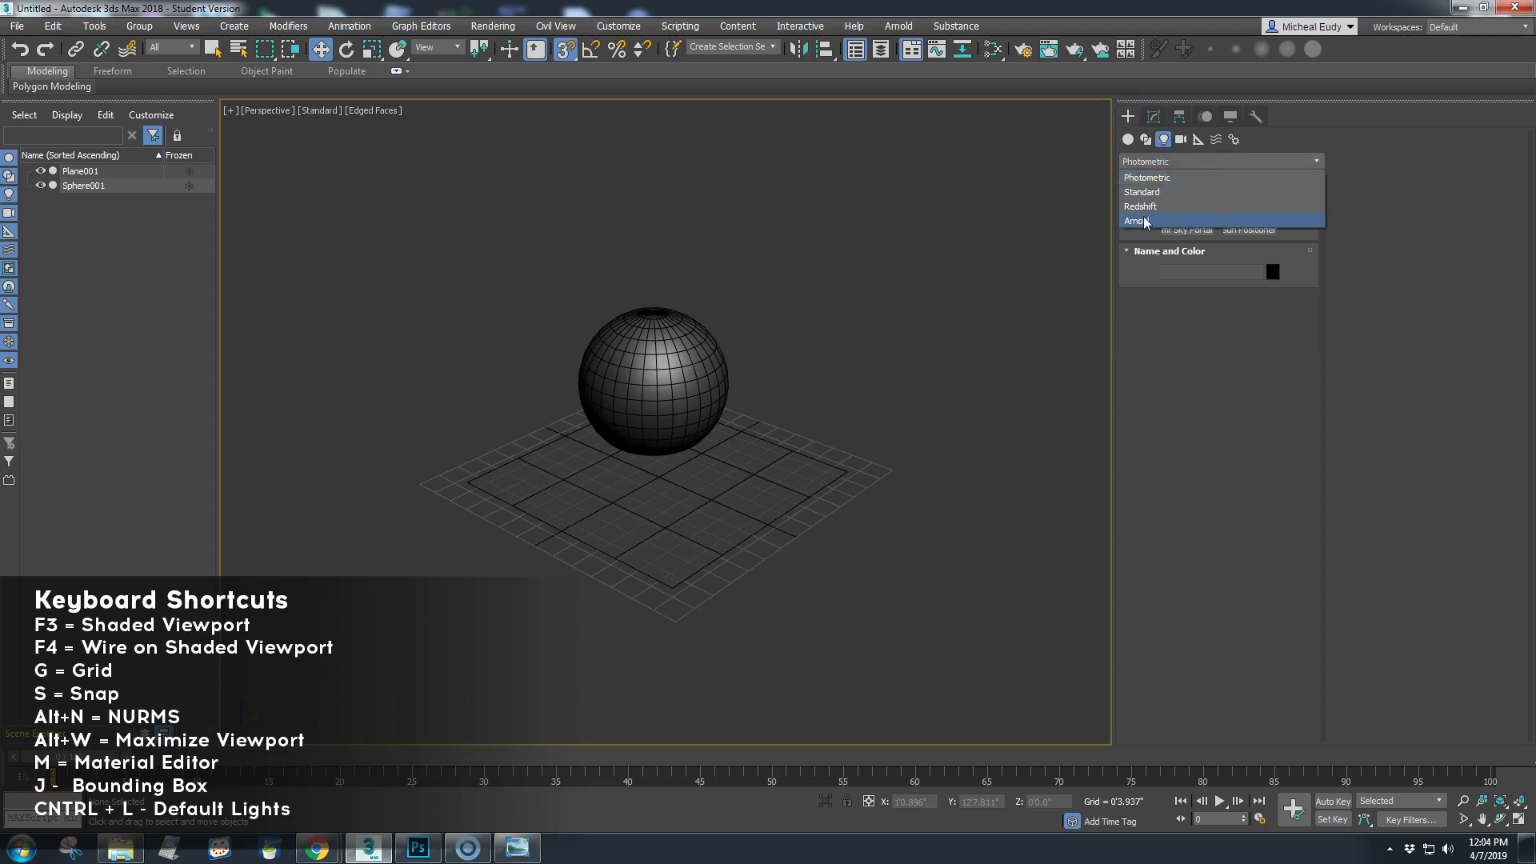
pyautogui.click(1145, 192)
pyautogui.click(1182, 248)
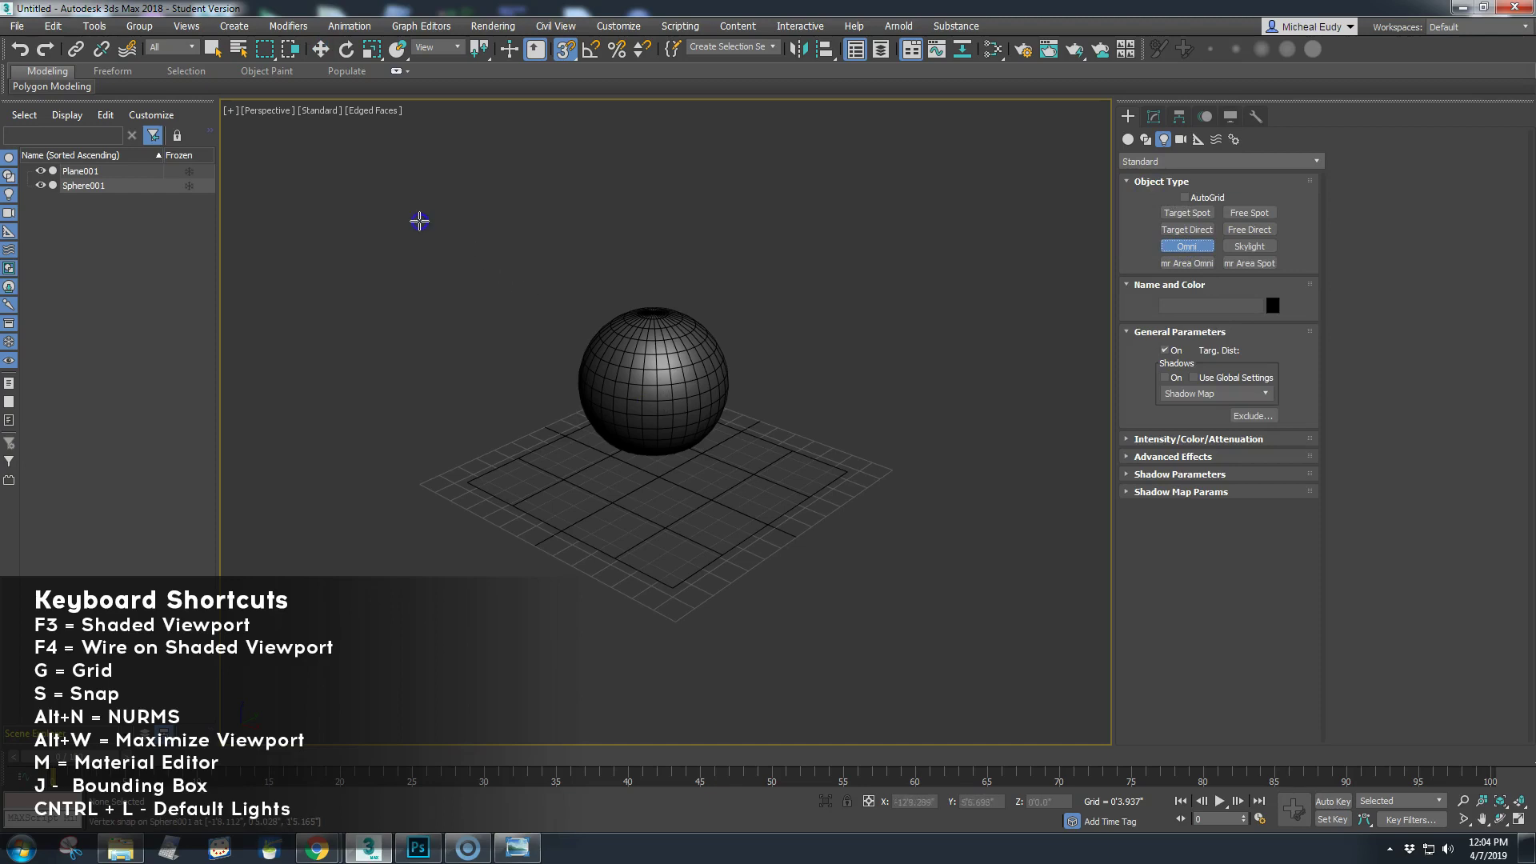
pyautogui.click(419, 221)
pyautogui.rightClick(396, 254)
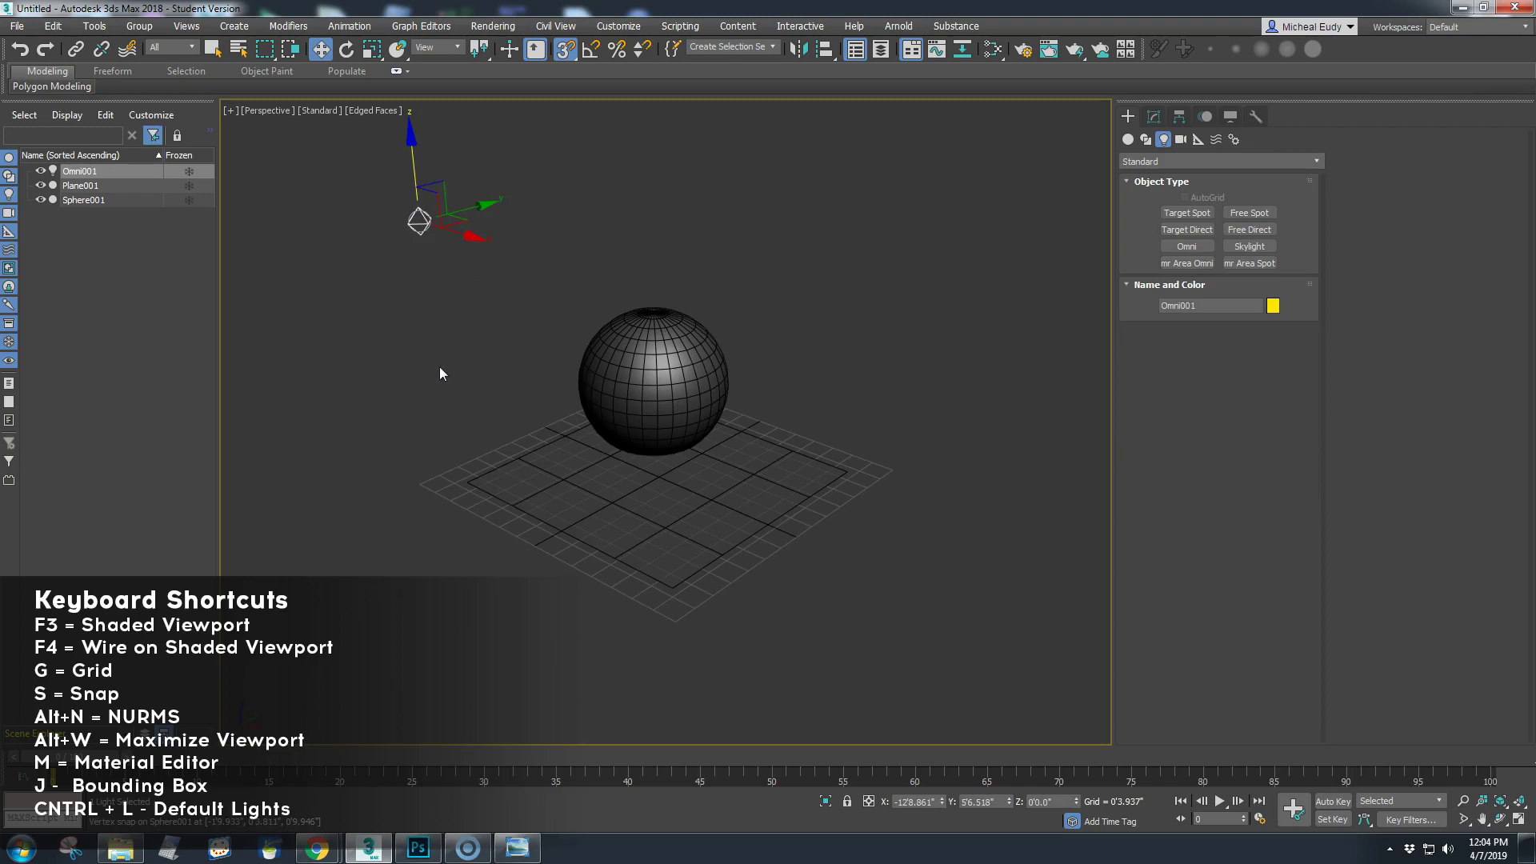
# Step: Set the Perspective viewport to Performance quality and, with snapping off, move the Omni light to about X -6'1", Y 4'9"
pyautogui.click(314, 111)
pyautogui.click(339, 160)
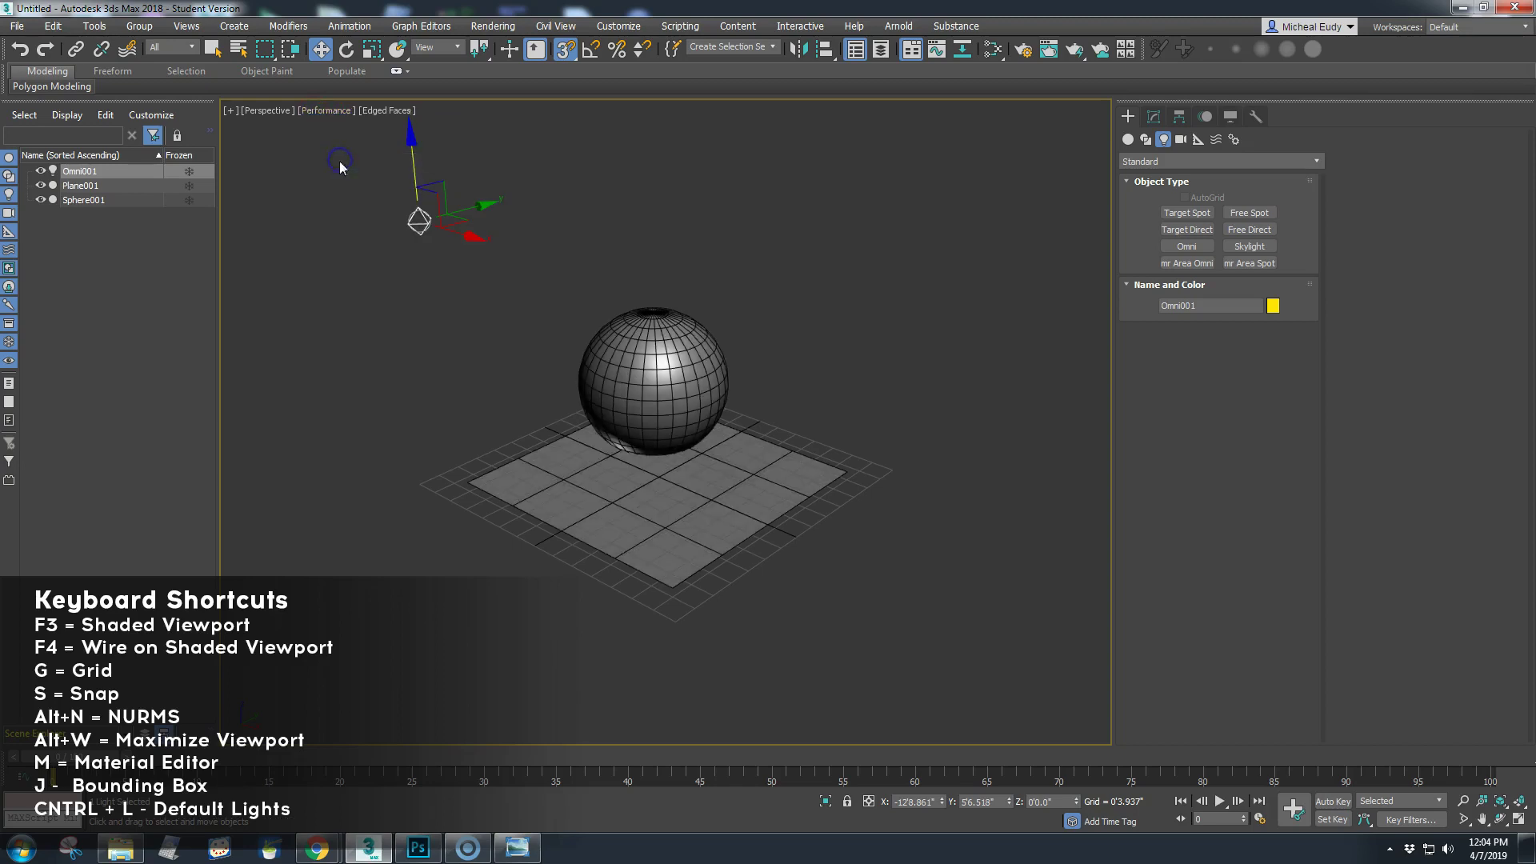
pyautogui.moveTo(465, 218); pyautogui.dragTo(496, 231)
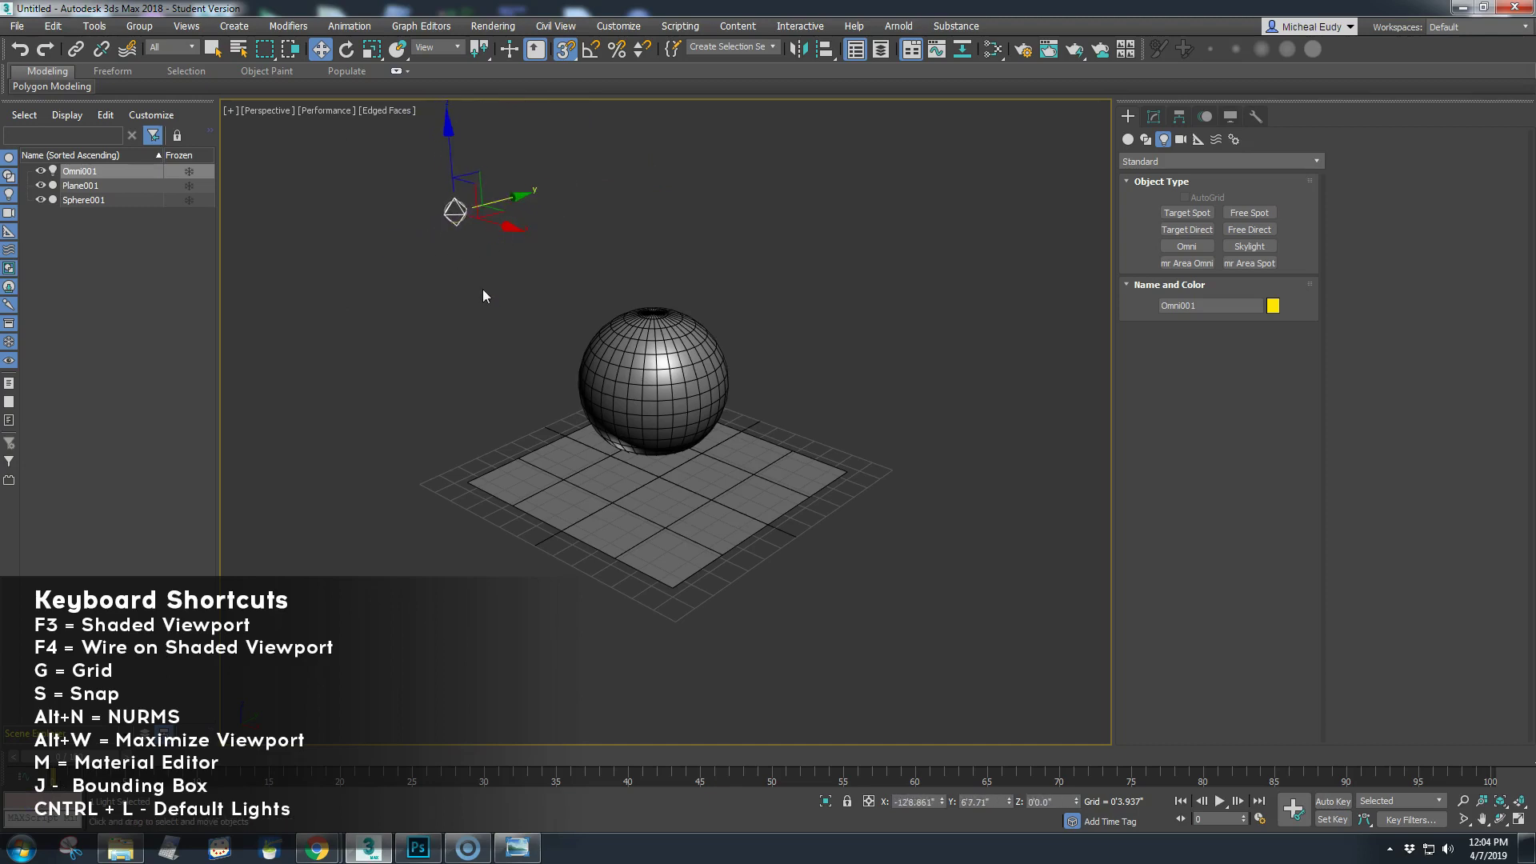
pyautogui.press('s')
pyautogui.click(505, 219)
pyautogui.click(455, 212)
pyautogui.moveTo(506, 202); pyautogui.dragTo(636, 285)
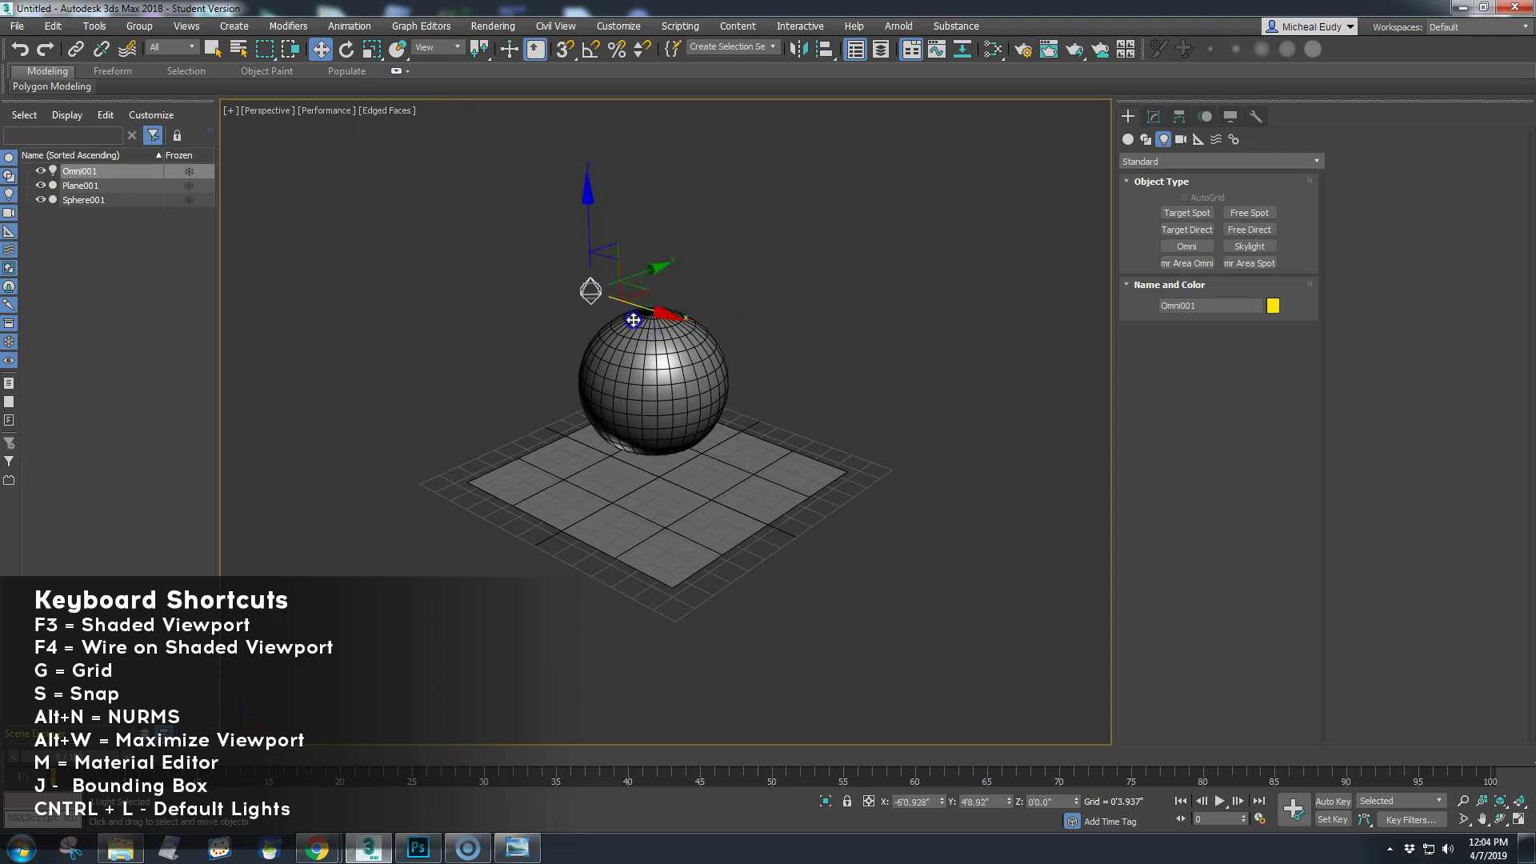
# Step: Set the Perspective viewport's shading quality to High Quality
pyautogui.click(318, 112)
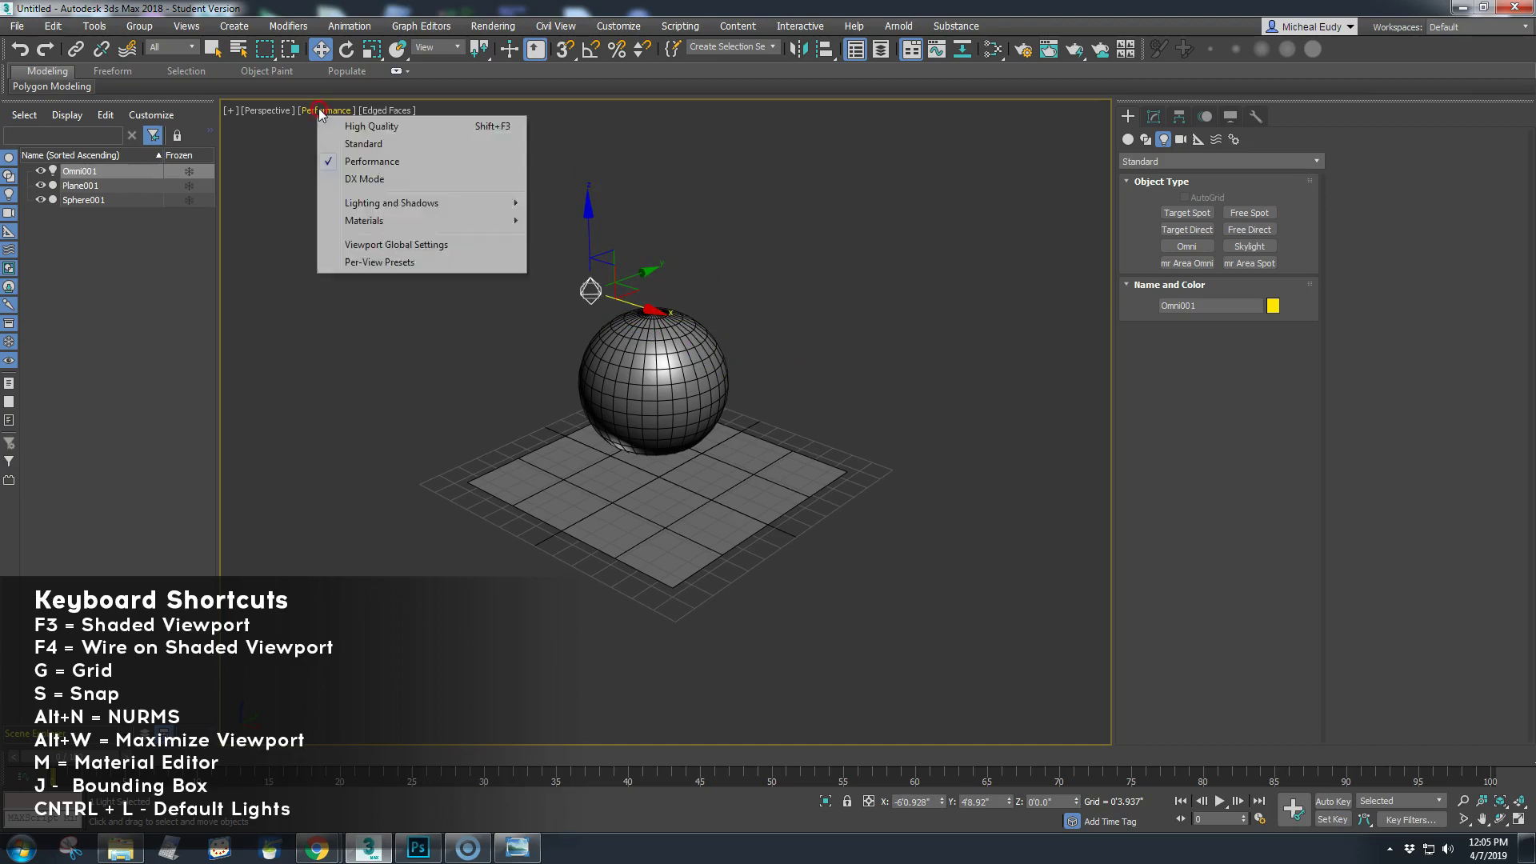
pyautogui.click(344, 121)
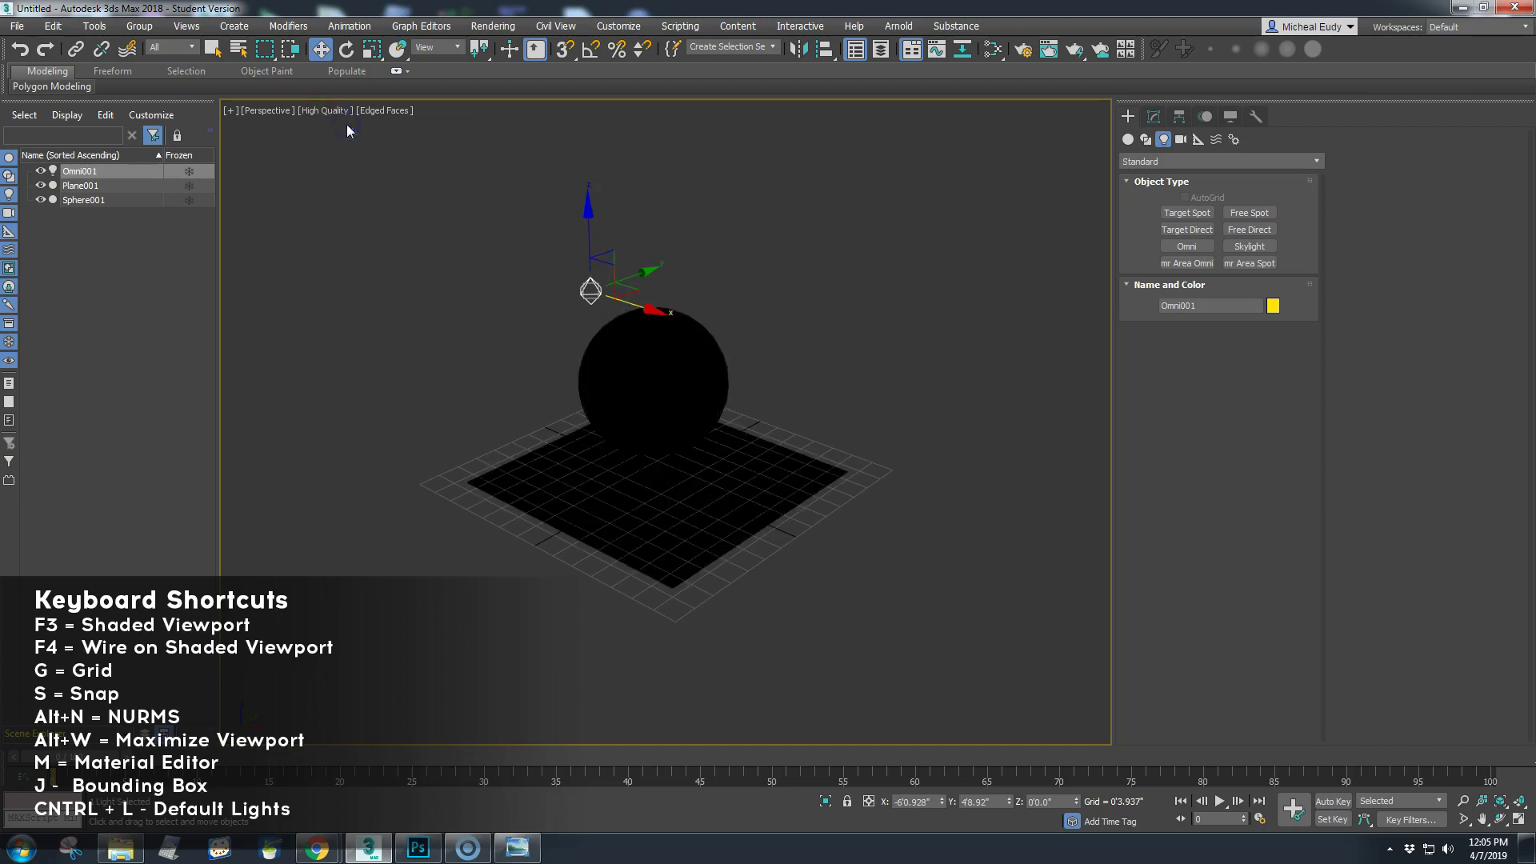
# Step: In Top view, move the sphere to the plane's centre and the Omni light outside the plane to about X -4'5.5", Y -3'2"
pyautogui.press('v')
pyautogui.click(653, 294)
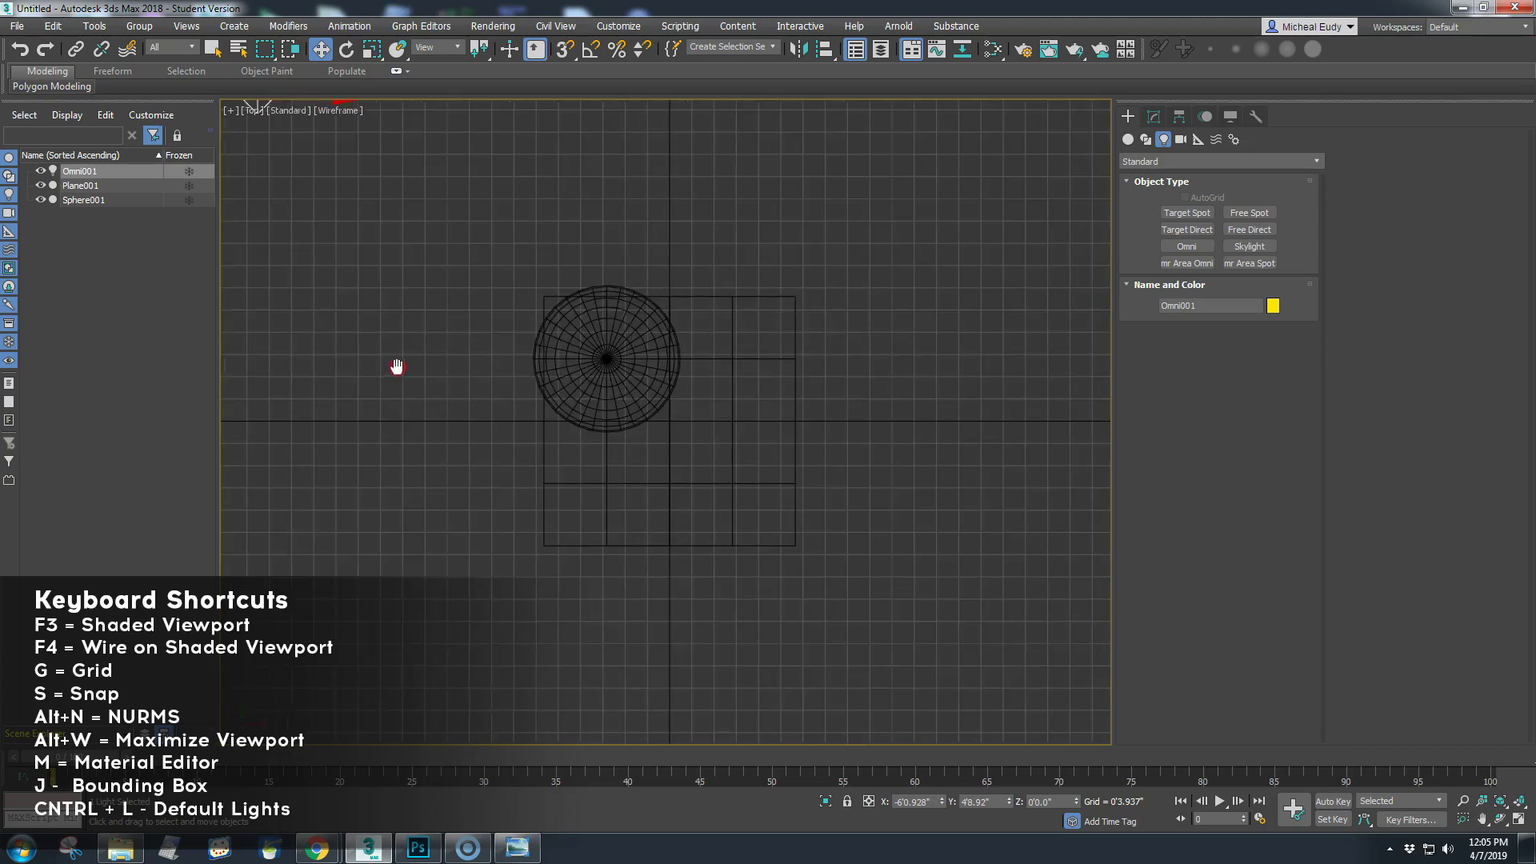
pyautogui.scroll(-4, 395, 363)
pyautogui.moveTo(374, 314); pyautogui.dragTo(408, 427)
pyautogui.click(473, 364)
pyautogui.moveTo(509, 356); pyautogui.dragTo(528, 378)
pyautogui.click(388, 467)
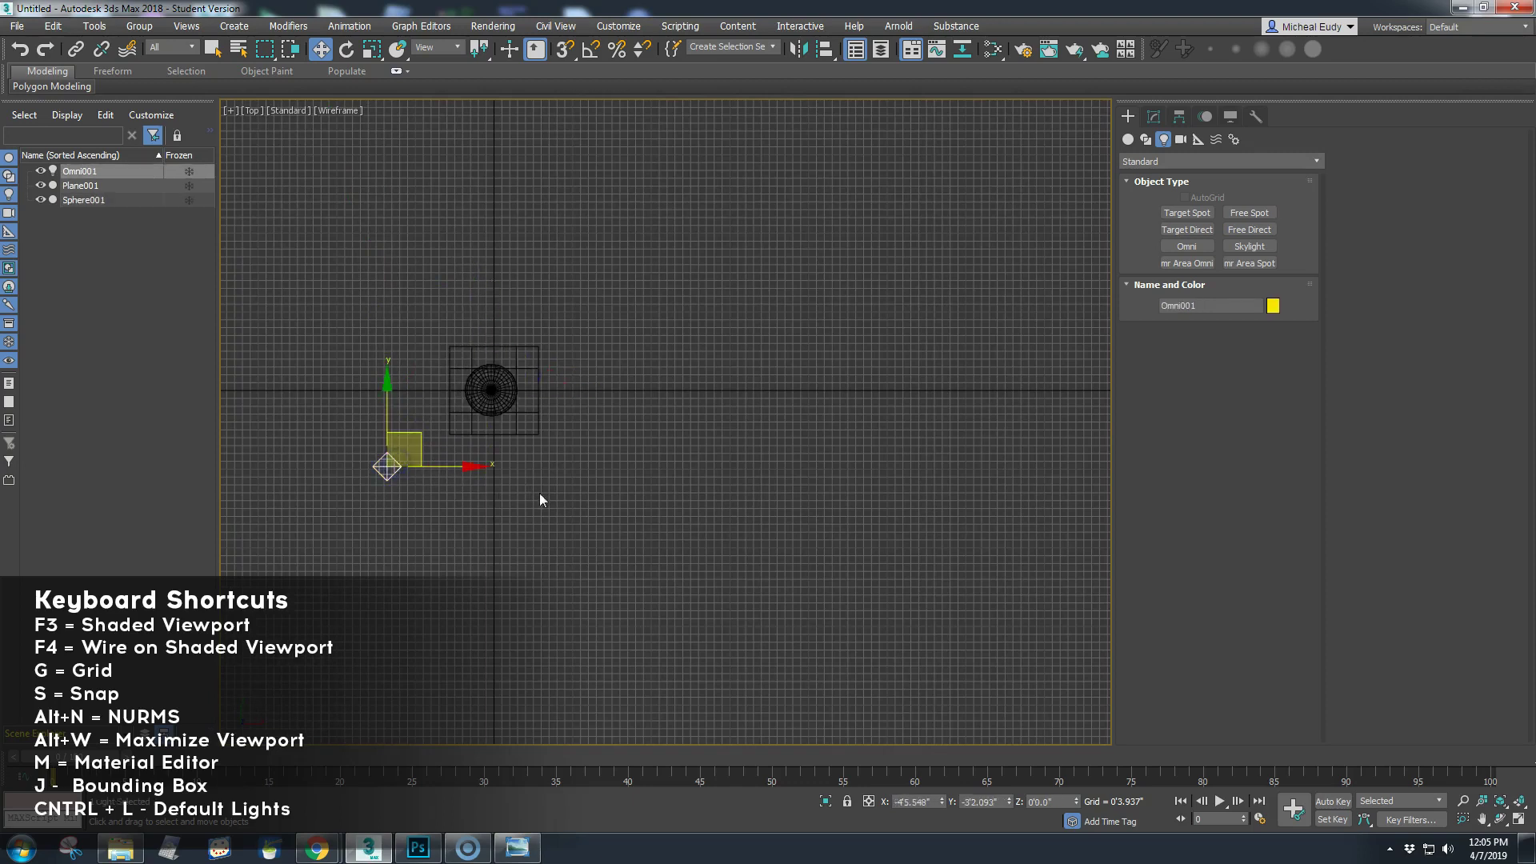
# Step: Turn on shading in the Top view, and return to the Perspective view with the grid hidden
pyautogui.moveTo(551, 518); pyautogui.dragTo(531, 460, button='middle')
pyautogui.press('F3')
pyautogui.click(528, 462)
pyautogui.moveTo(502, 564)
pyautogui.mouseDown(button='middle')
pyautogui.moveTo(511, 530)
pyautogui.moveTo(536, 524)
pyautogui.mouseUp(button='middle')
pyautogui.scroll(2, 551, 525)
pyautogui.moveTo(588, 416); pyautogui.dragTo(800, 512, button='middle')
pyautogui.keyDown('alt'); pyautogui.moveTo(709, 590); pyautogui.dragTo(651, 578, button='middle'); pyautogui.keyUp('alt')
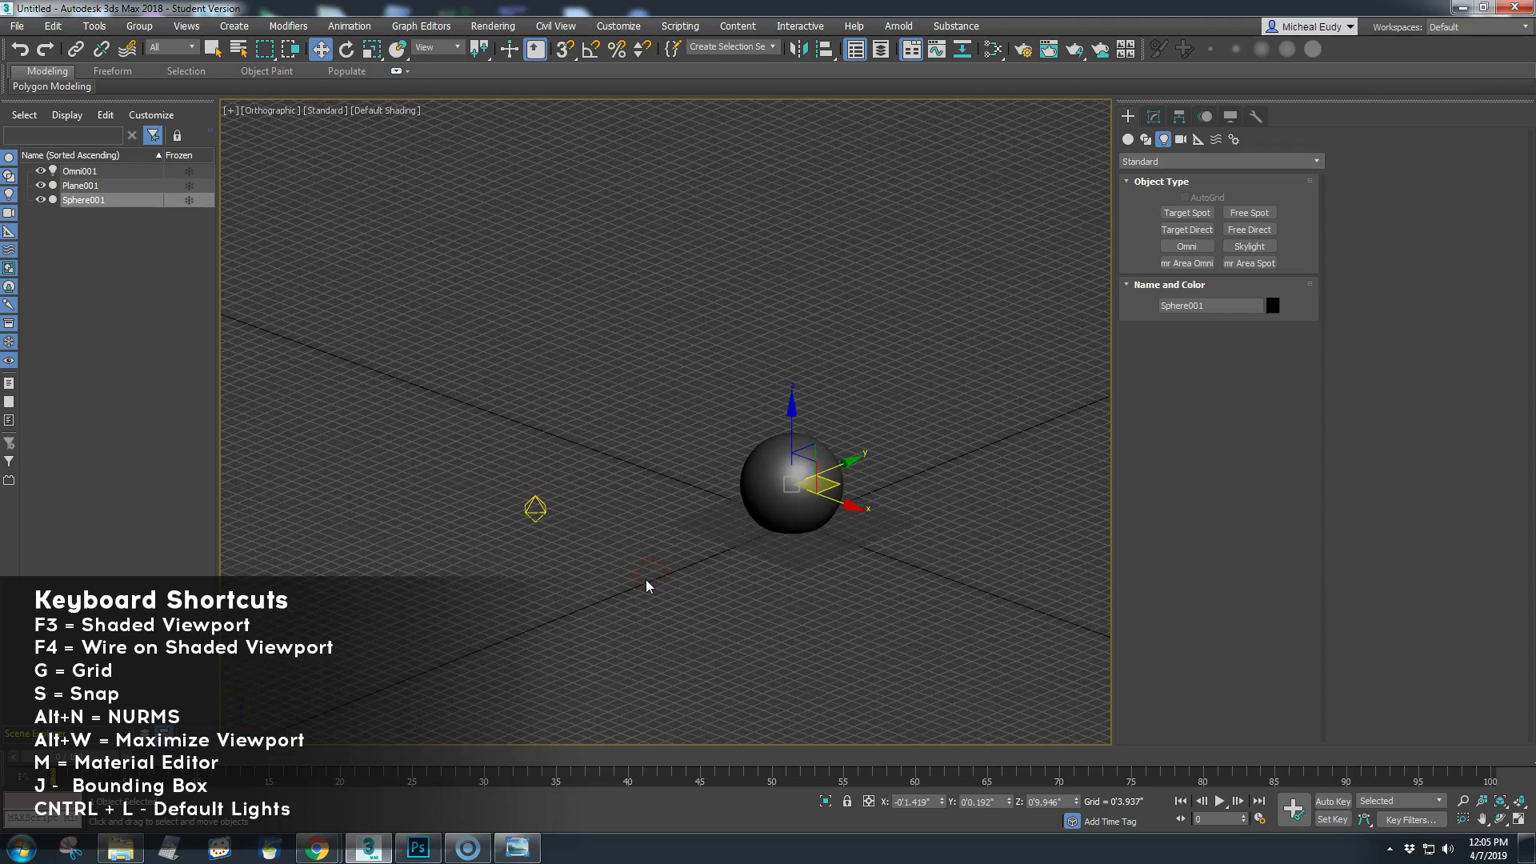
pyautogui.press('p')
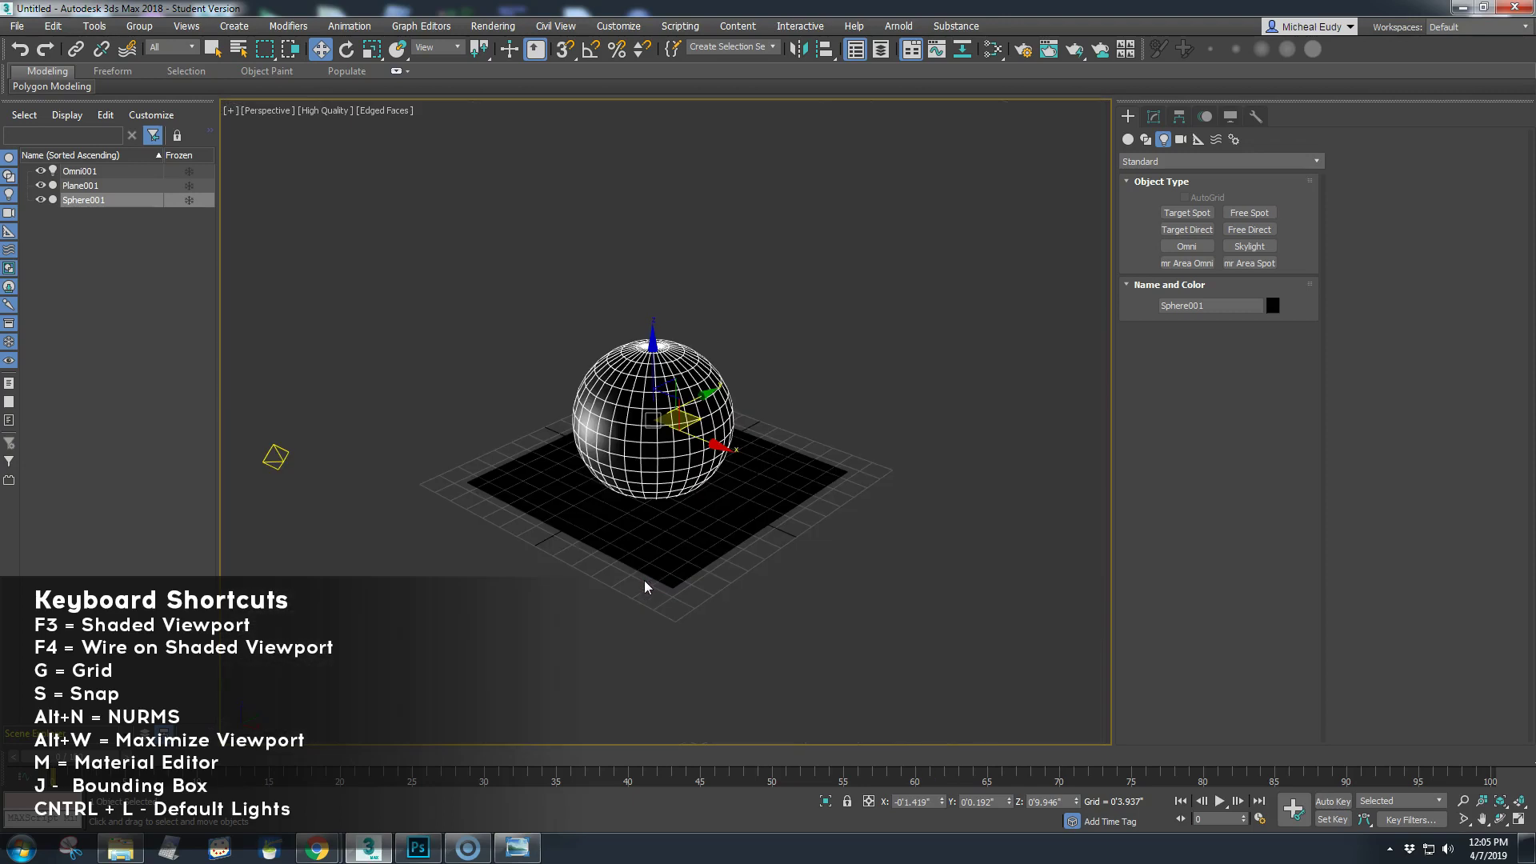
pyautogui.press('g')
# Step: Raise the Omni light above the plane and shift it along X to about X -0'3.7", Y -3'2", Z 3'9"
pyautogui.click(278, 459)
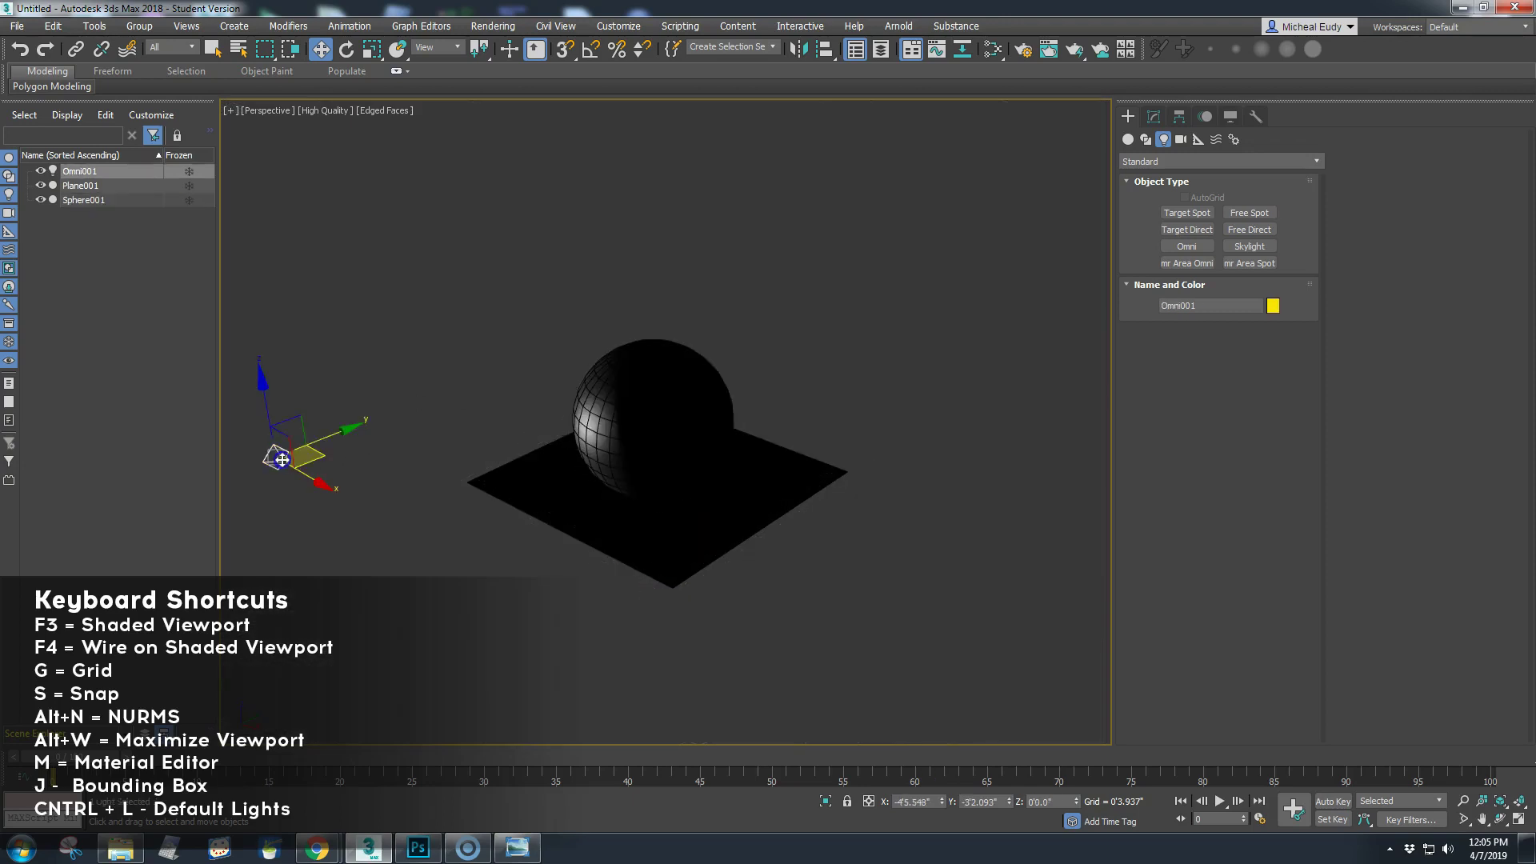
pyautogui.moveTo(259, 407); pyautogui.dragTo(290, 240)
pyautogui.moveTo(285, 319); pyautogui.dragTo(431, 197)
# Step: Clone the Omni light as a single Copy across the sphere, and move the copy to about X 5'6.4", Y -1'11.5", Z 2'4"
pyautogui.moveTo(458, 278); pyautogui.dragTo(911, 501)
pyautogui.keyDown('shift'); pyautogui.moveTo(972, 530); pyautogui.dragTo(952, 501); pyautogui.keyUp('shift')
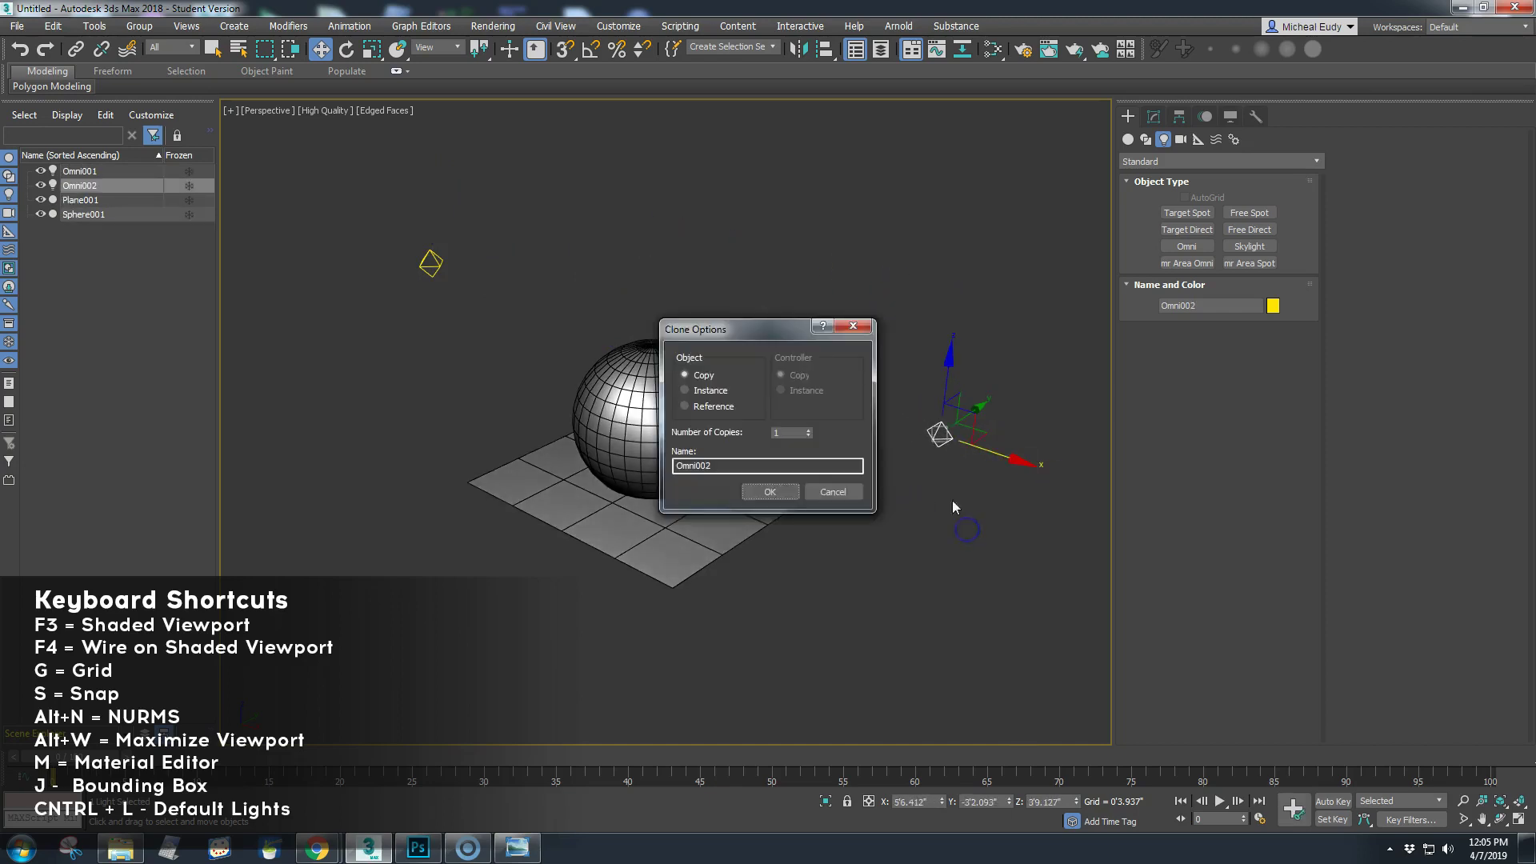
pyautogui.click(771, 488)
pyautogui.moveTo(978, 406)
pyautogui.mouseDown()
pyautogui.moveTo(1048, 316)
pyautogui.moveTo(1019, 337)
pyautogui.moveTo(997, 472)
pyautogui.mouseUp()
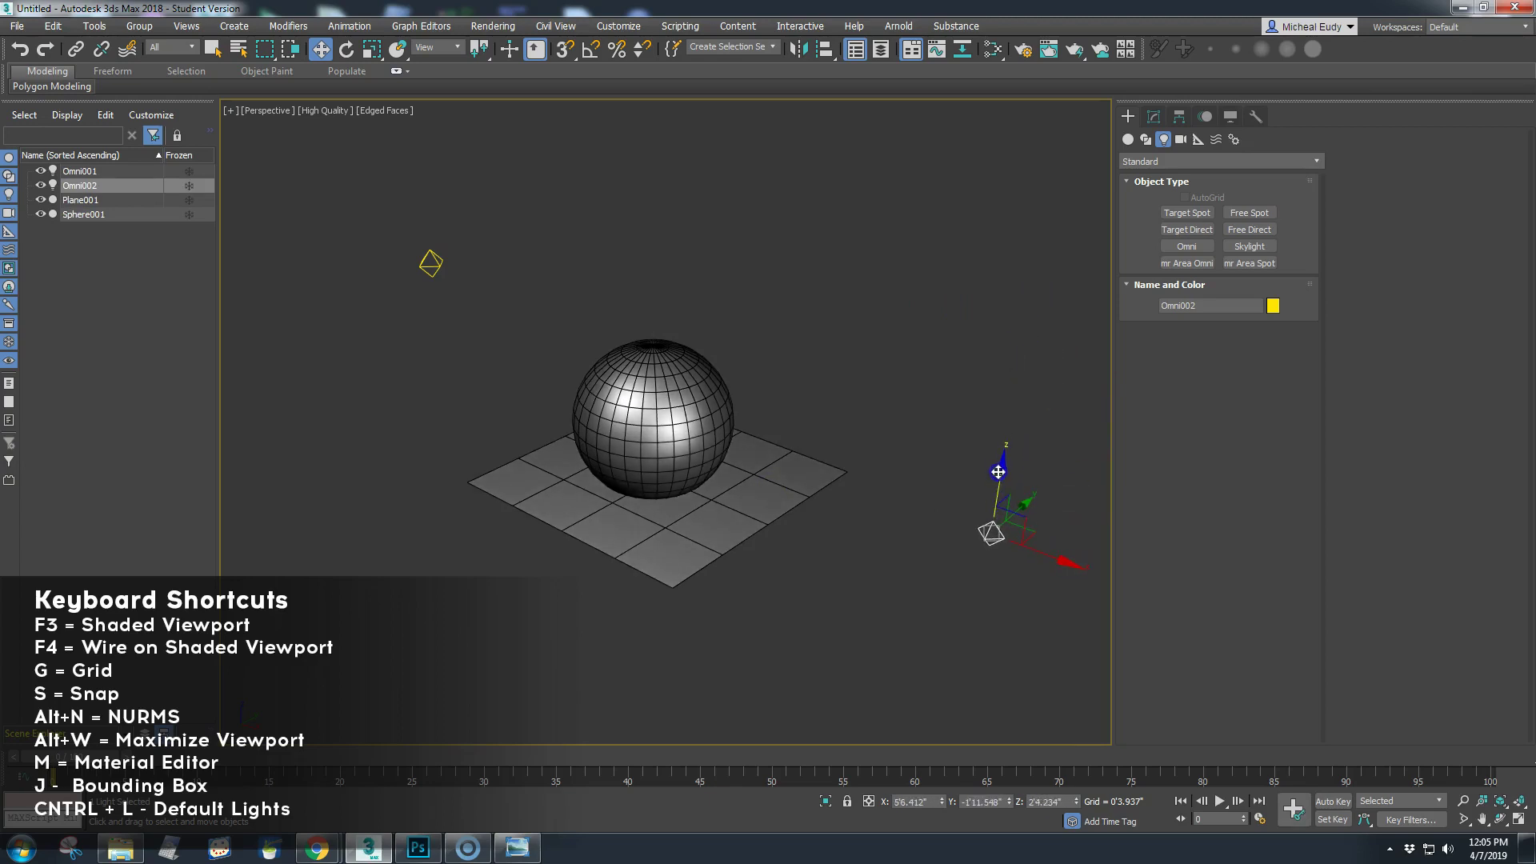
# Step: Toggle default lighting on and off while moving the original Omni light along X, ending at about X -1'4"
pyautogui.click(432, 264)
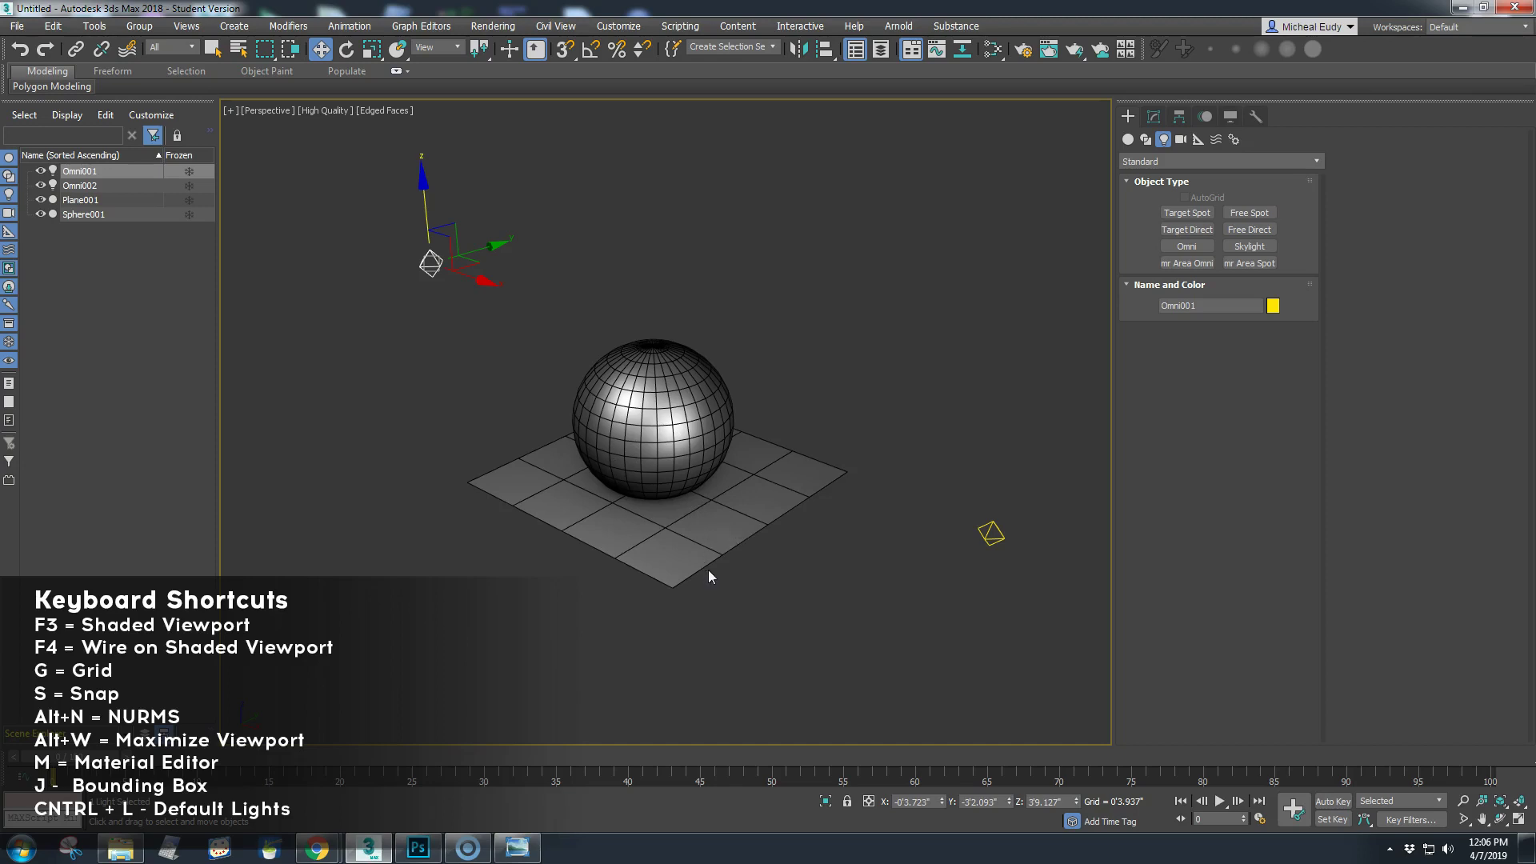
pyautogui.hotkey('ctrl', 'l')
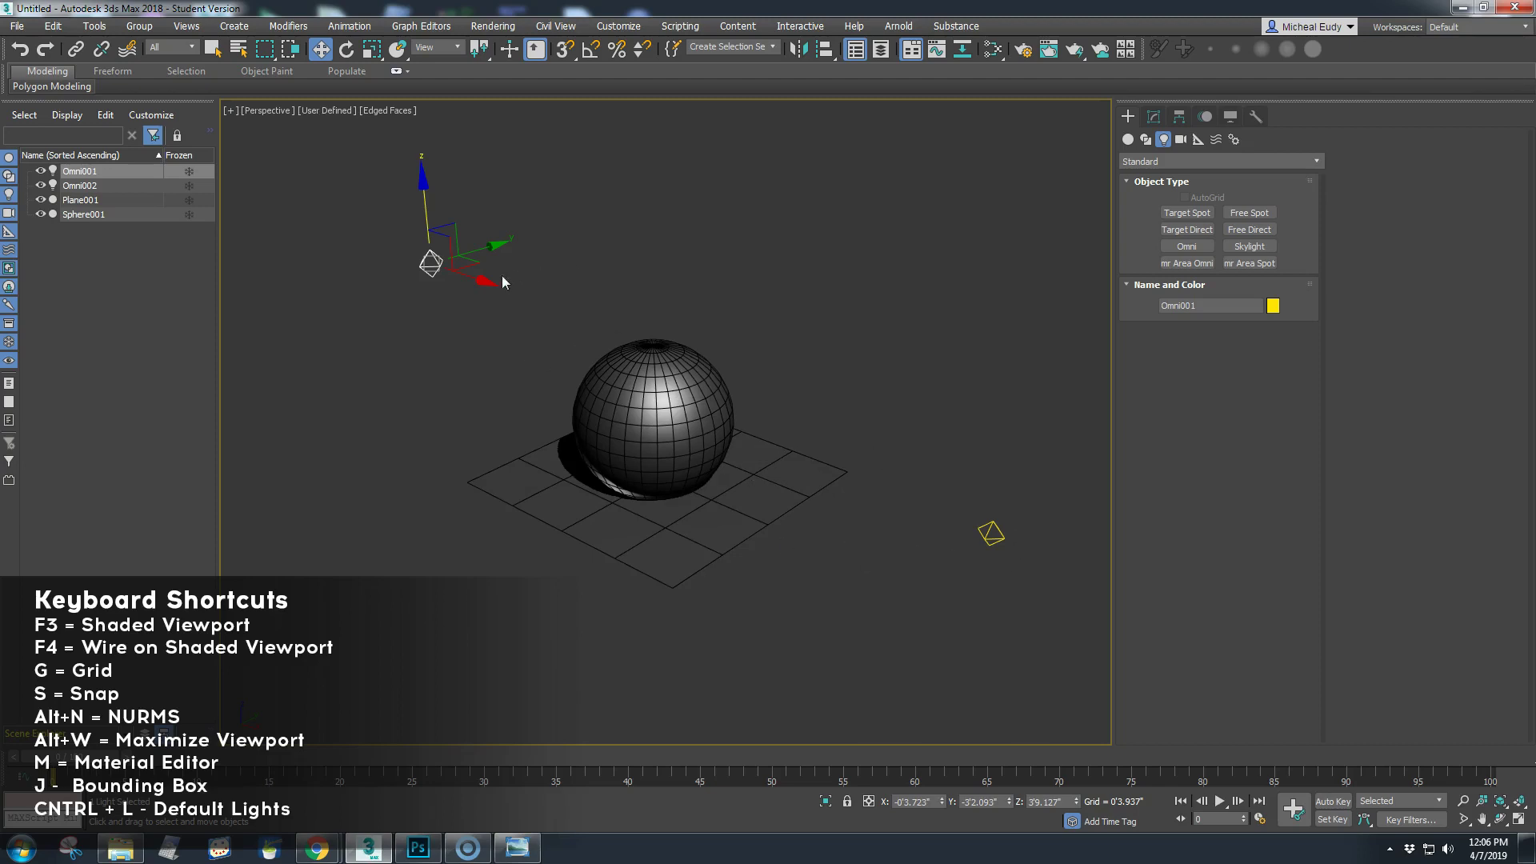
pyautogui.moveTo(481, 280); pyautogui.dragTo(512, 289)
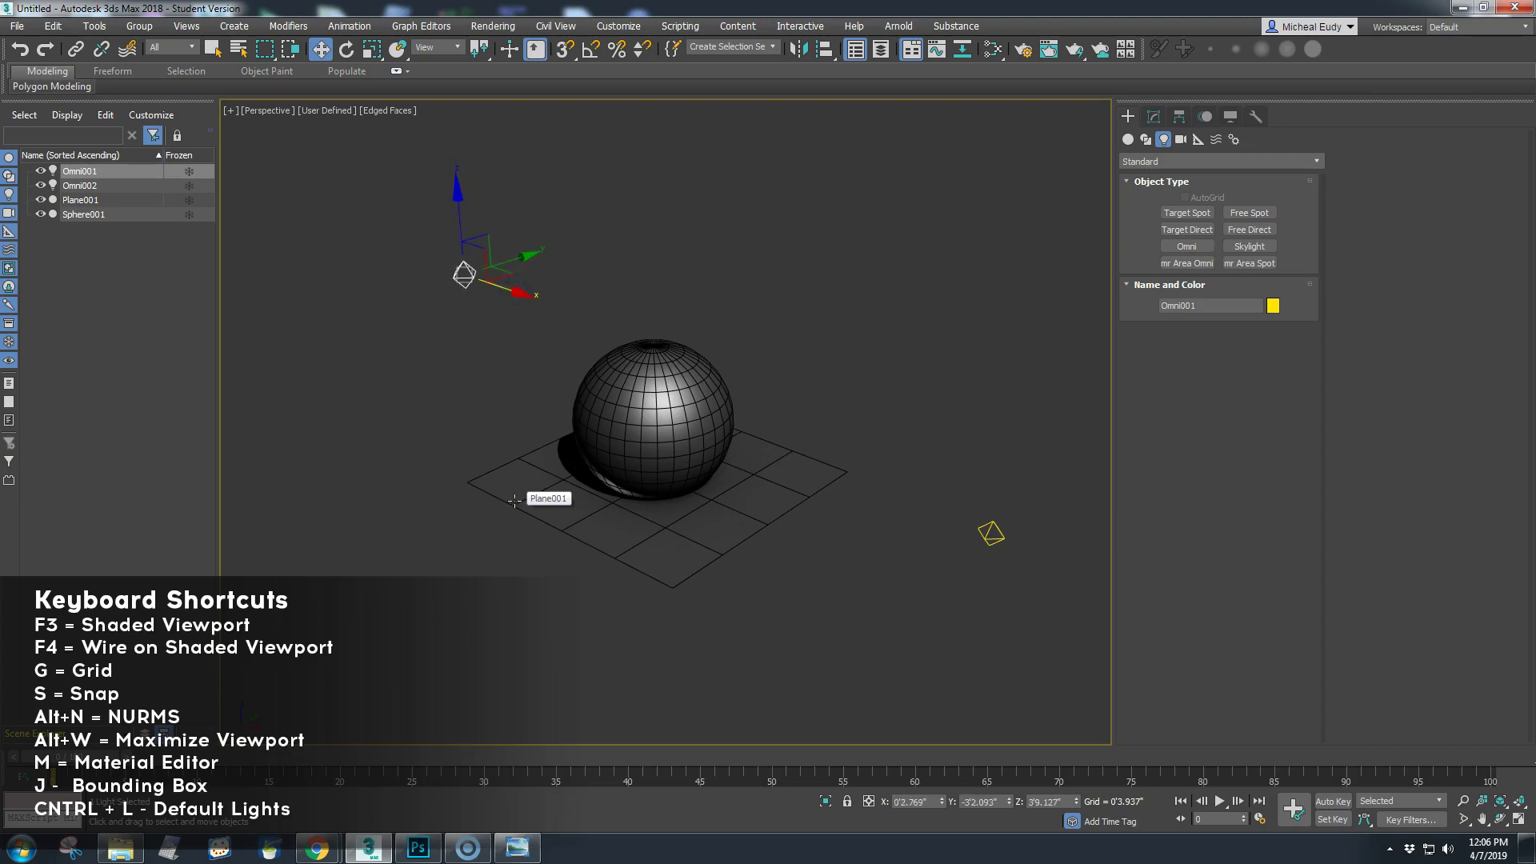
pyautogui.hotkey('ctrl', 'l')
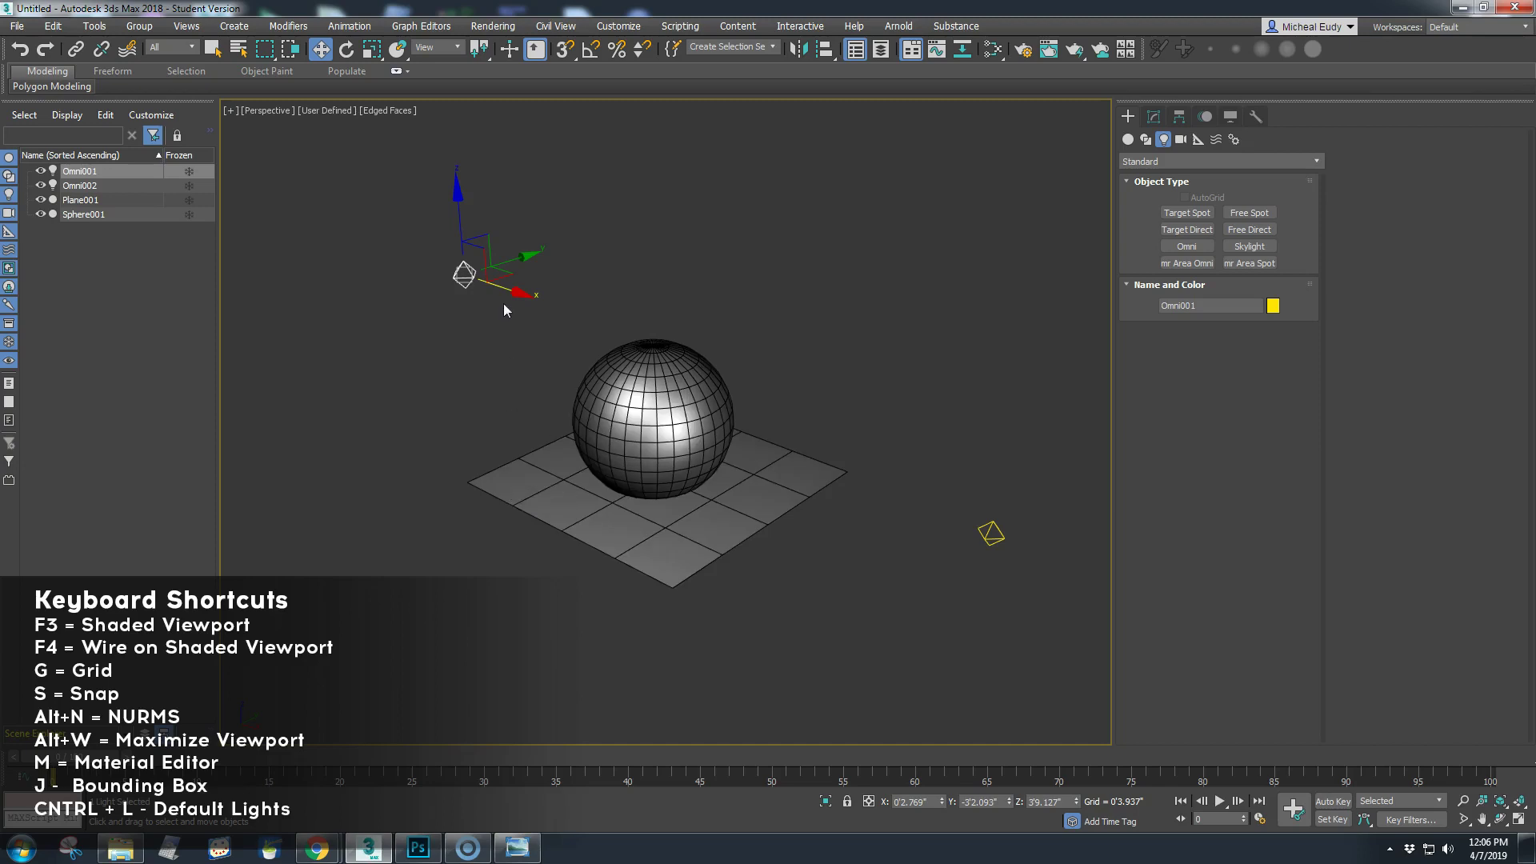
pyautogui.moveTo(518, 295)
pyautogui.mouseDown()
pyautogui.moveTo(713, 357)
pyautogui.moveTo(418, 240)
pyautogui.moveTo(522, 272)
pyautogui.moveTo(425, 253)
pyautogui.mouseUp()
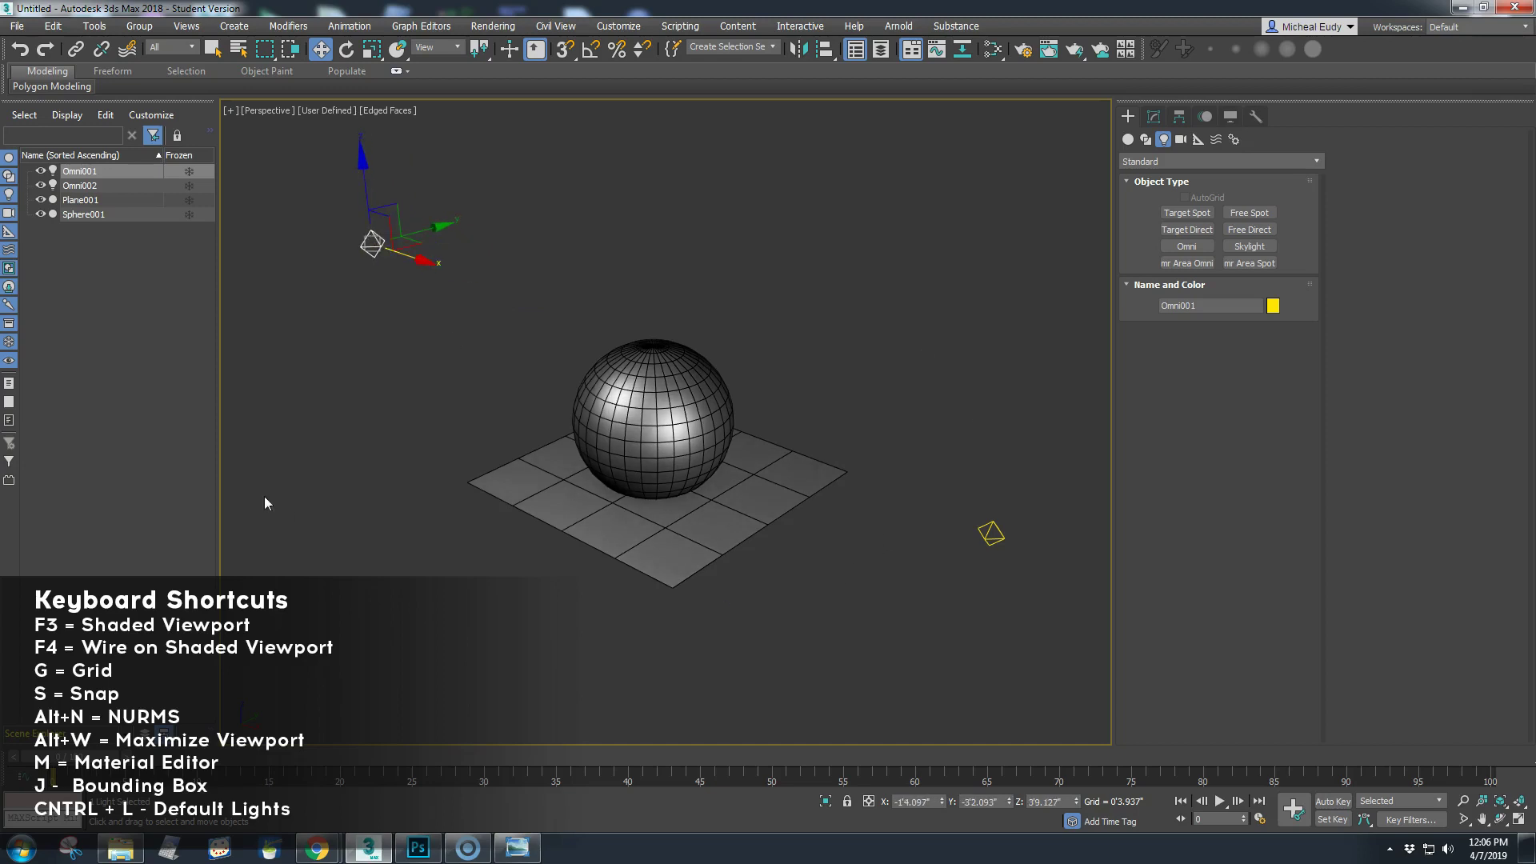
# Step: Switch off both Omni lights in their general parameters, and toggle default lighting on and off again
pyautogui.click(1154, 117)
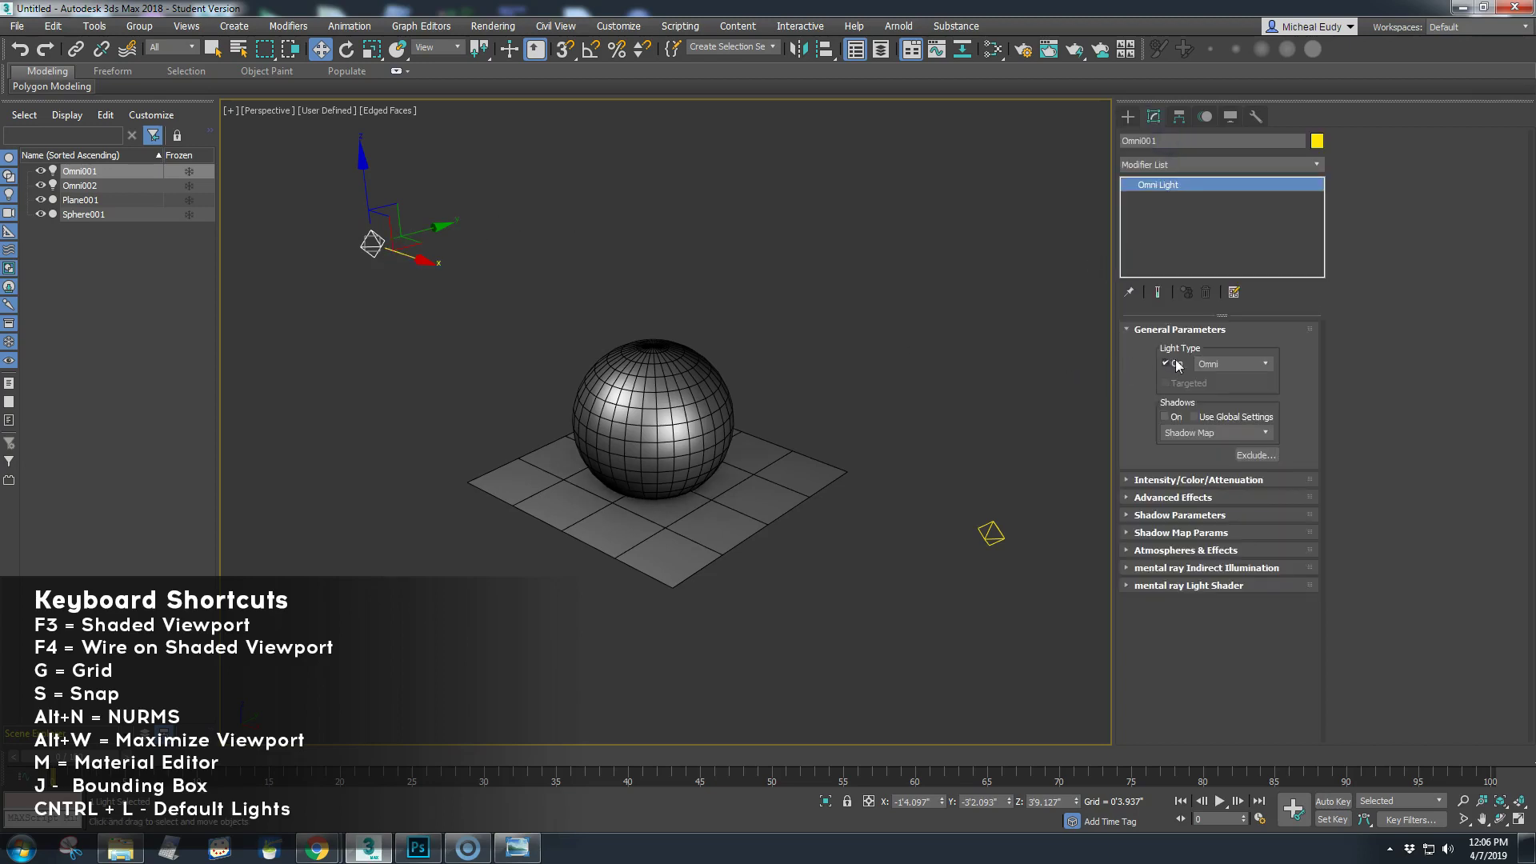
pyautogui.click(1168, 365)
pyautogui.click(992, 532)
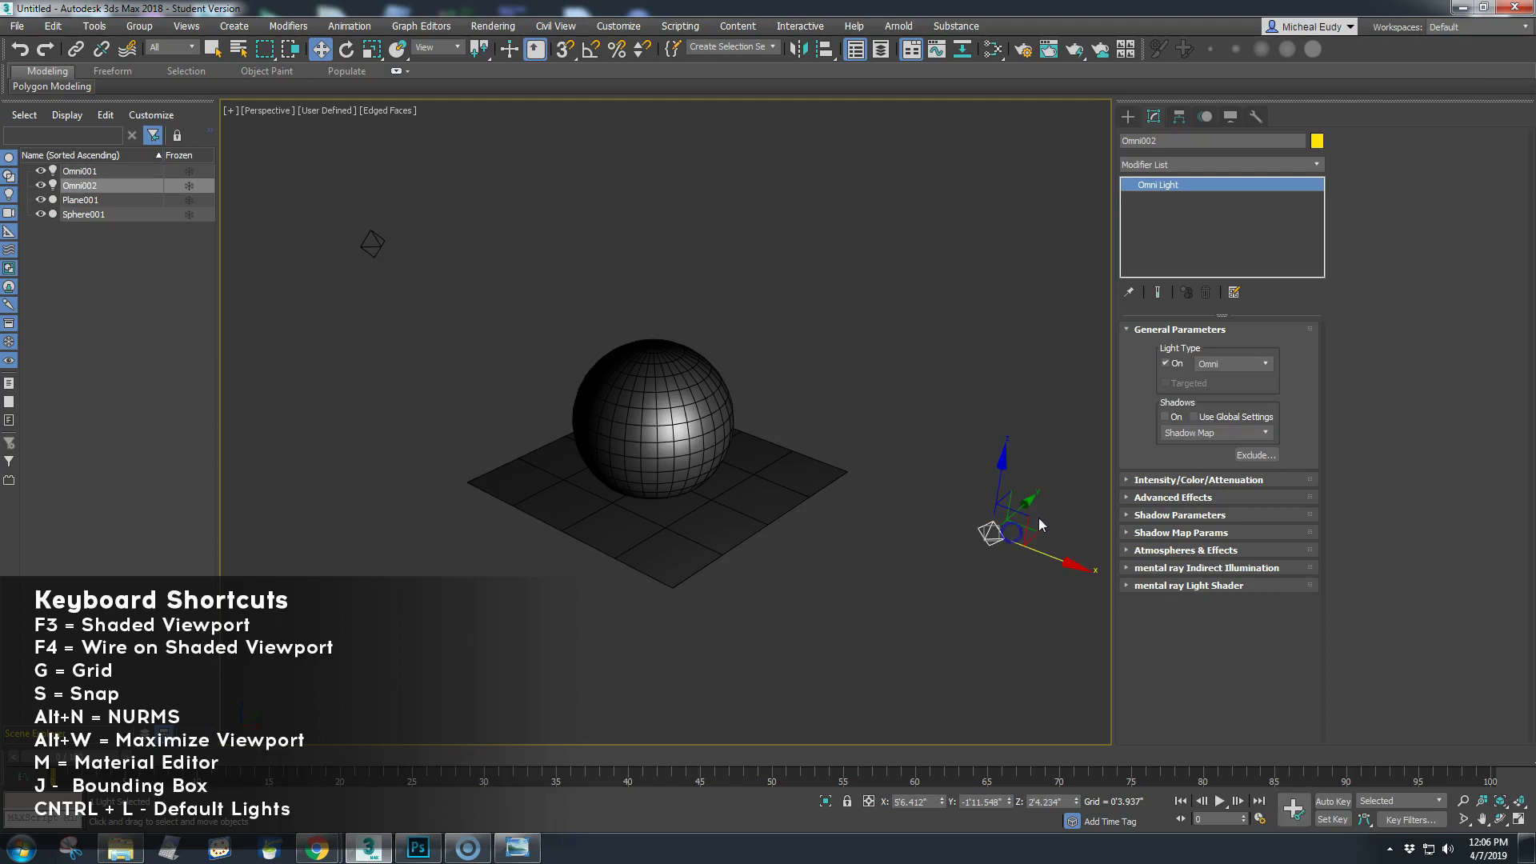
pyautogui.click(1167, 363)
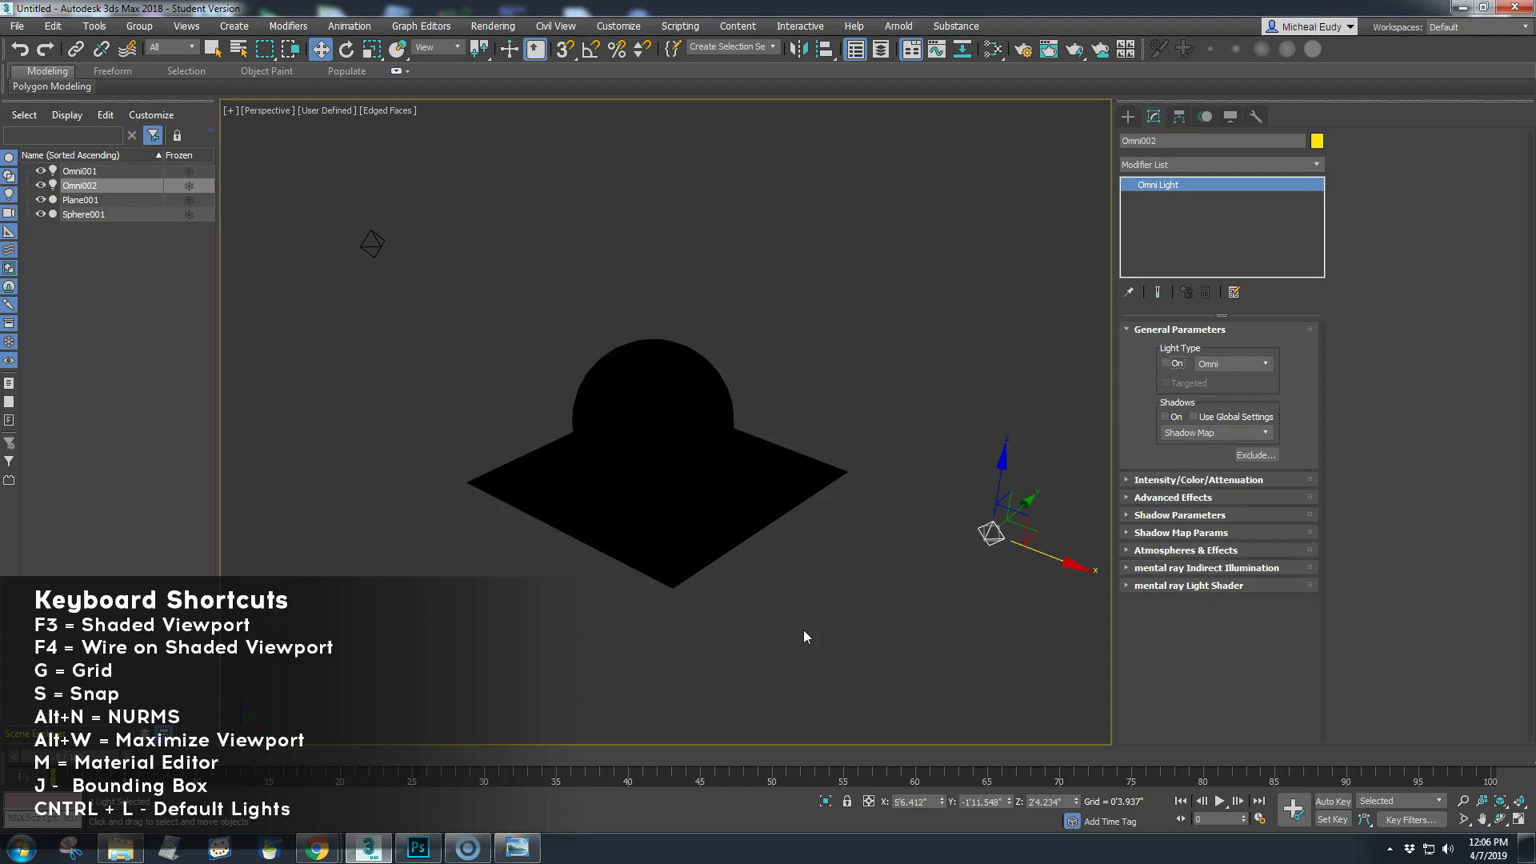
pyautogui.hotkey('ctrl', 'l')
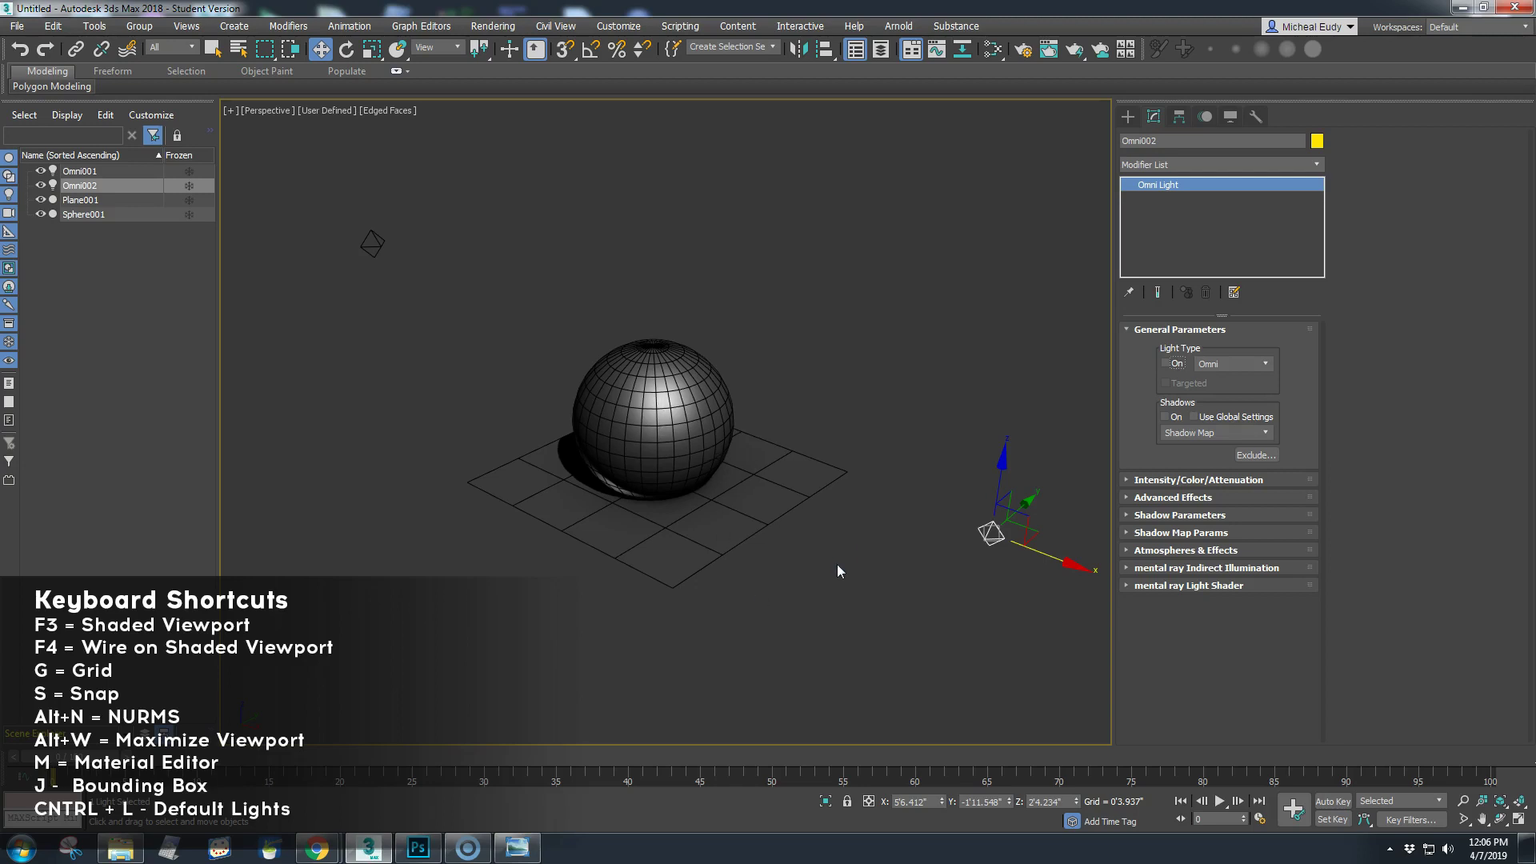
pyautogui.hotkey('ctrl', 'l')
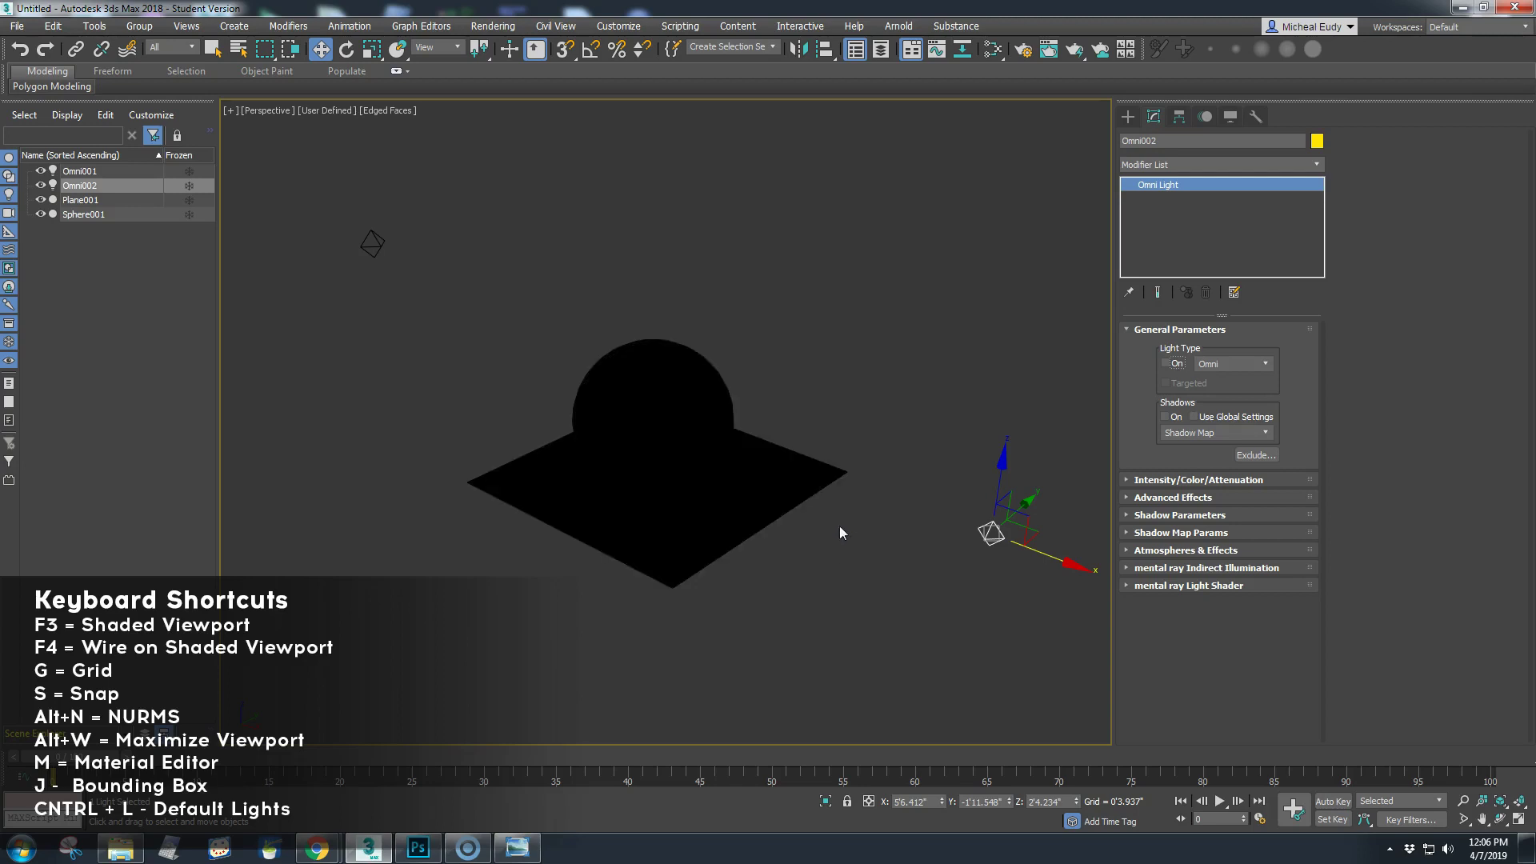
# Step: Switch both Omni lights back on in their general parameters
pyautogui.click(1167, 363)
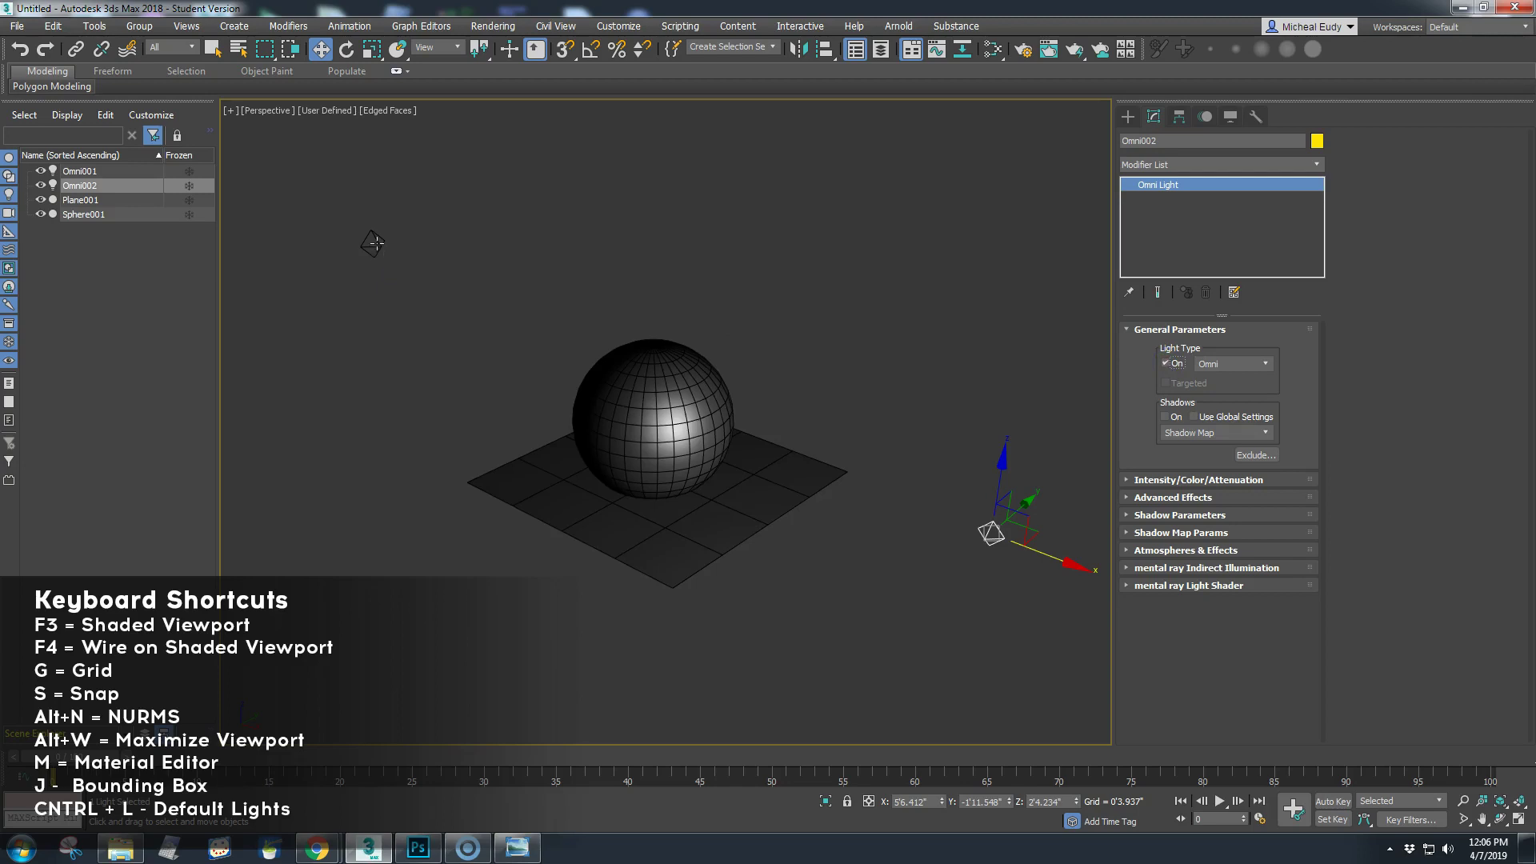
pyautogui.click(373, 243)
pyautogui.click(1166, 363)
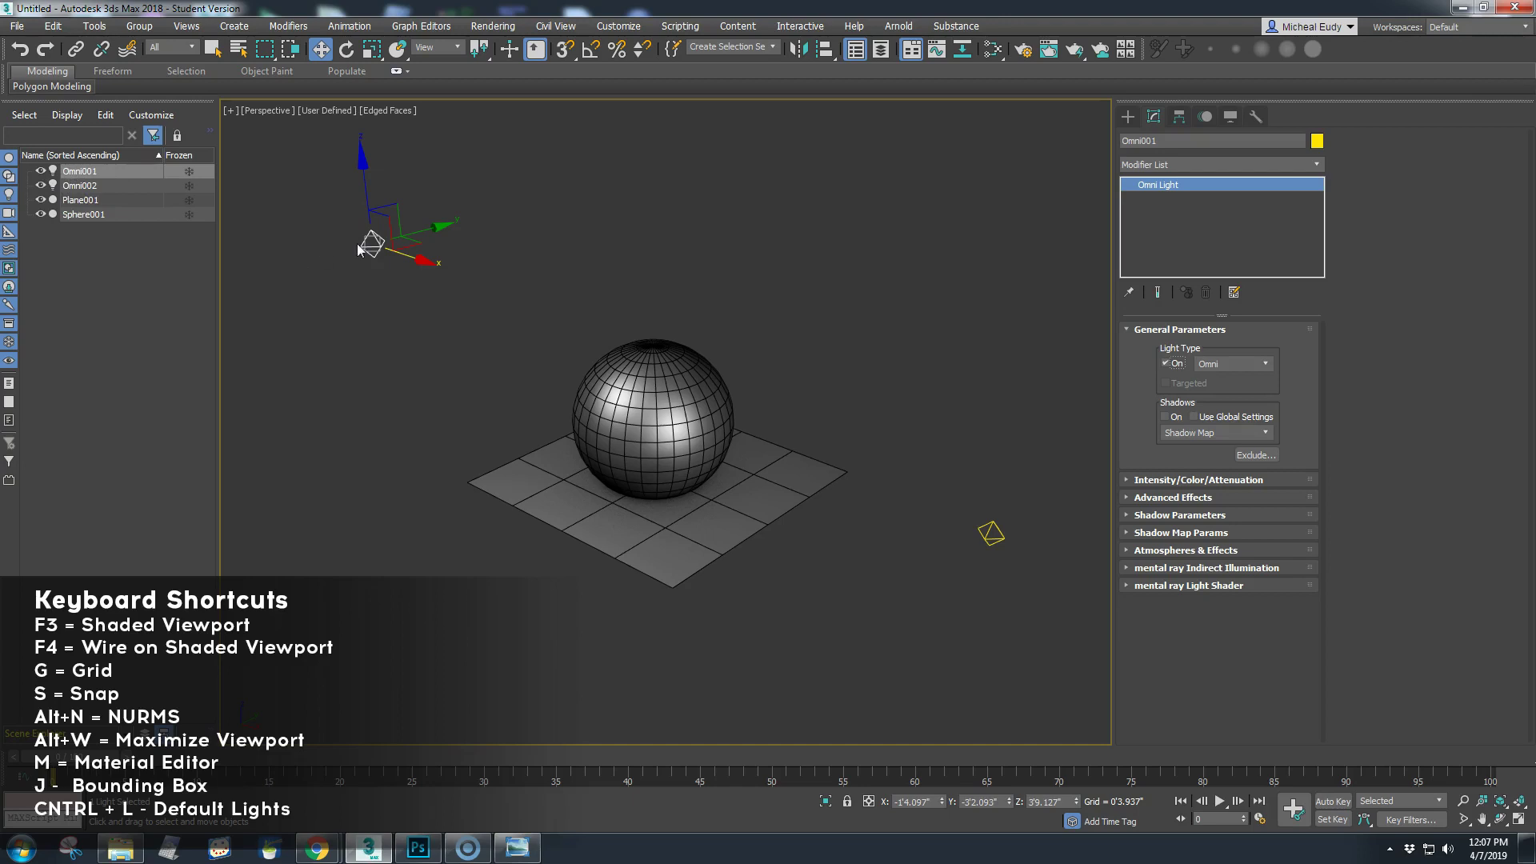
# Step: Hide both Omni lights in the scene list and unhide them again, twice
pyautogui.click(40, 171)
pyautogui.click(39, 169)
pyautogui.click(42, 168)
pyautogui.click(436, 368)
pyautogui.click(40, 184)
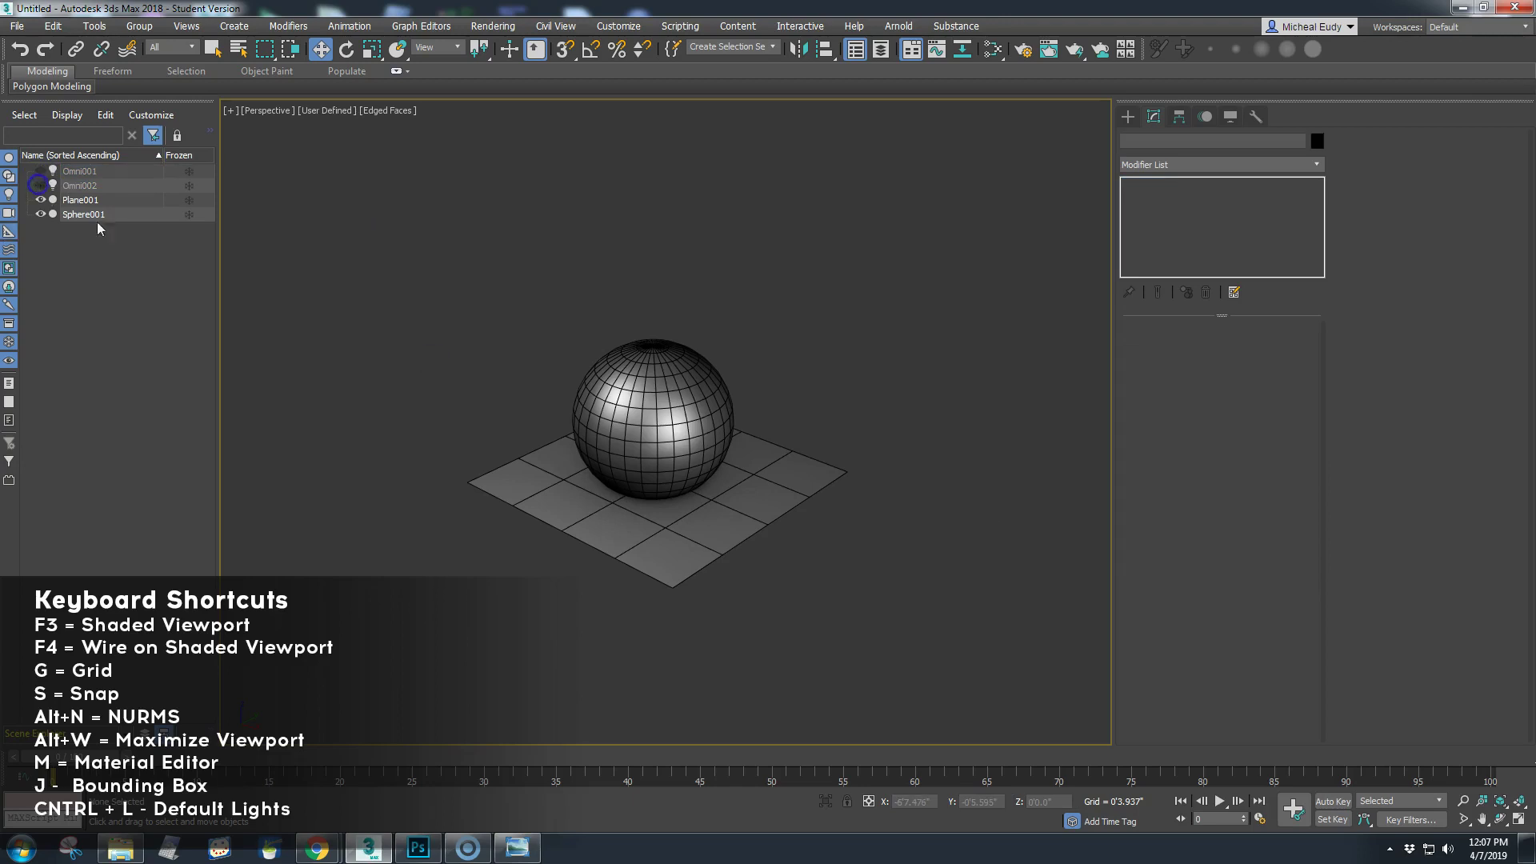
pyautogui.click(40, 185)
pyautogui.click(40, 170)
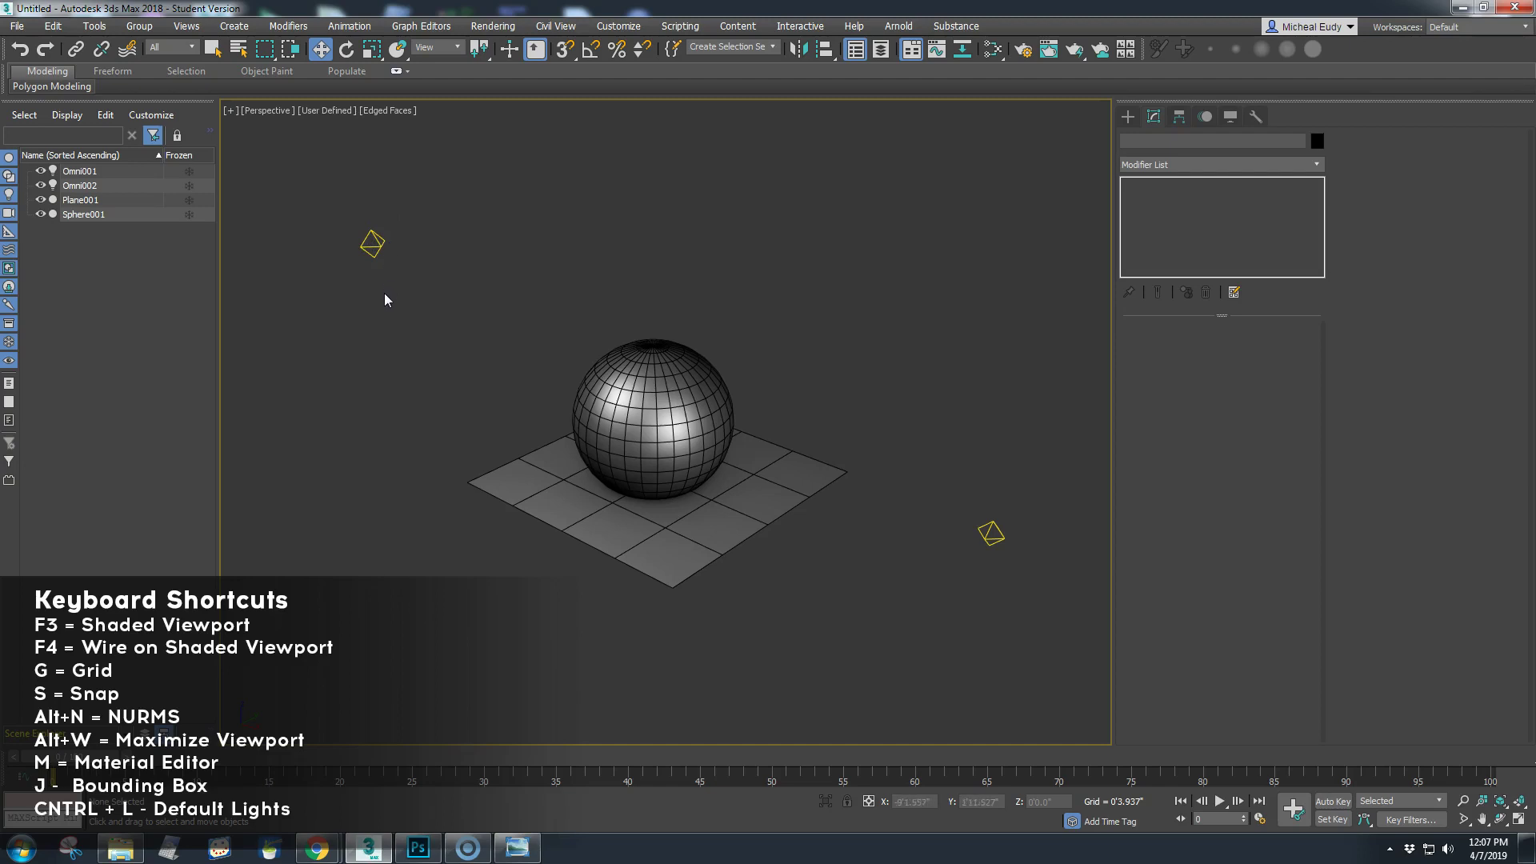
pyautogui.click(40, 171)
pyautogui.click(40, 186)
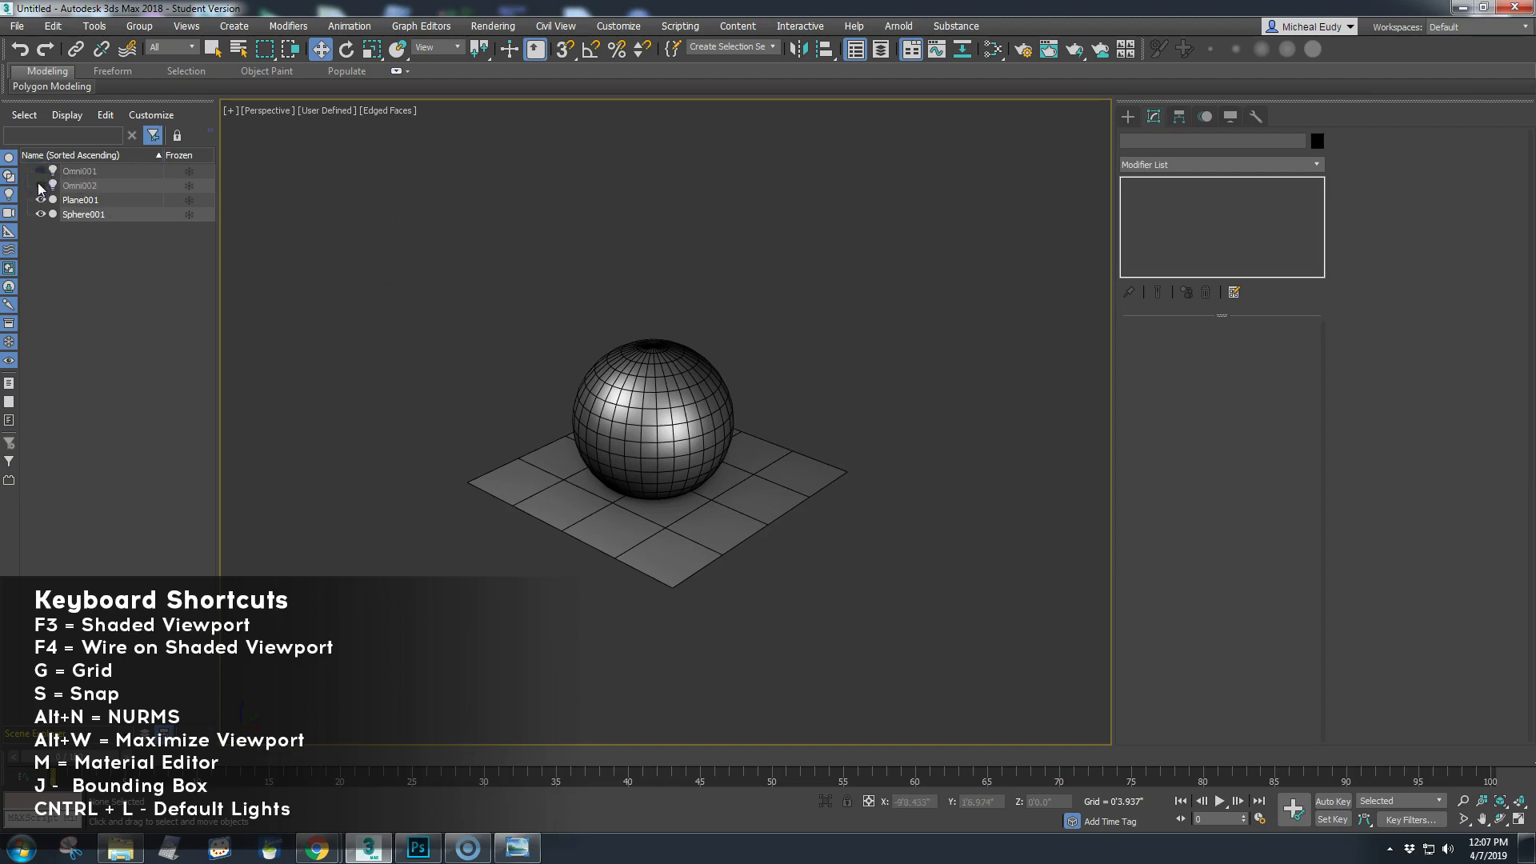
pyautogui.click(40, 185)
pyautogui.click(40, 171)
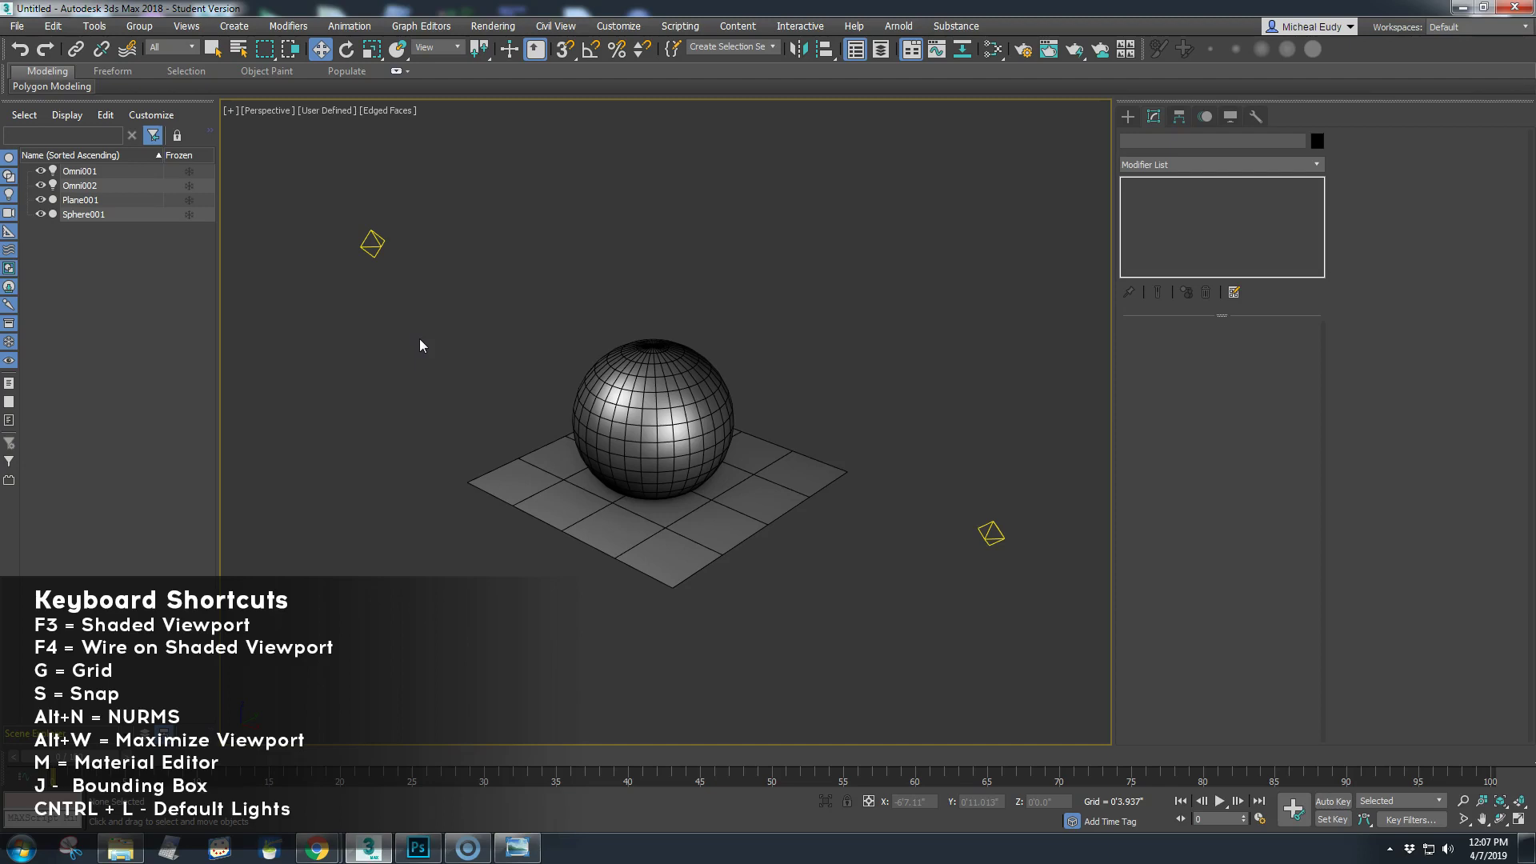
# Step: Open the Save File As dialog to view the scenes folder, and close it without saving
pyautogui.click(18, 29)
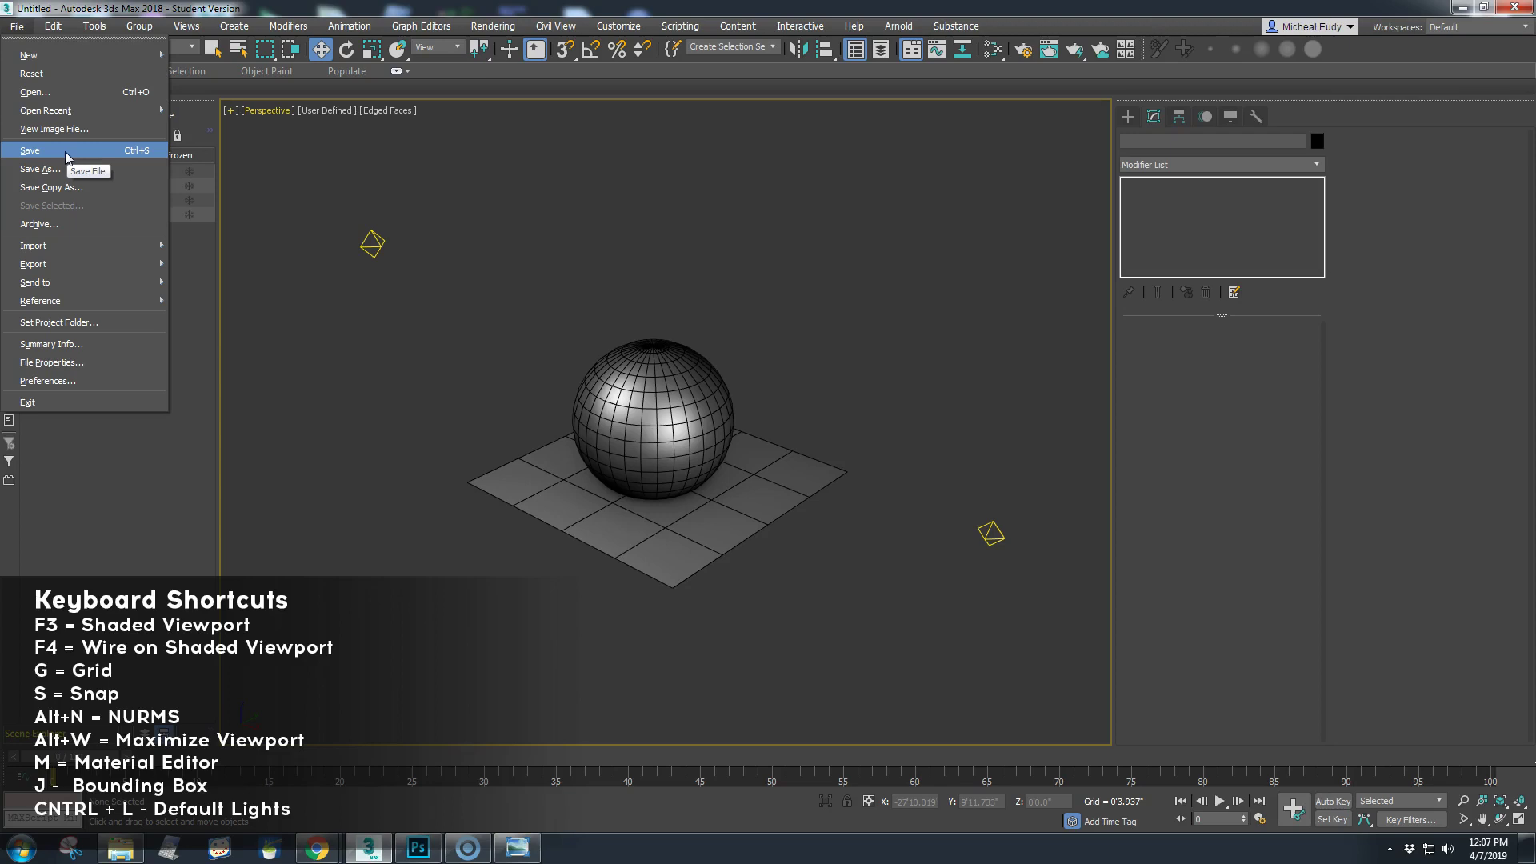
pyautogui.click(43, 168)
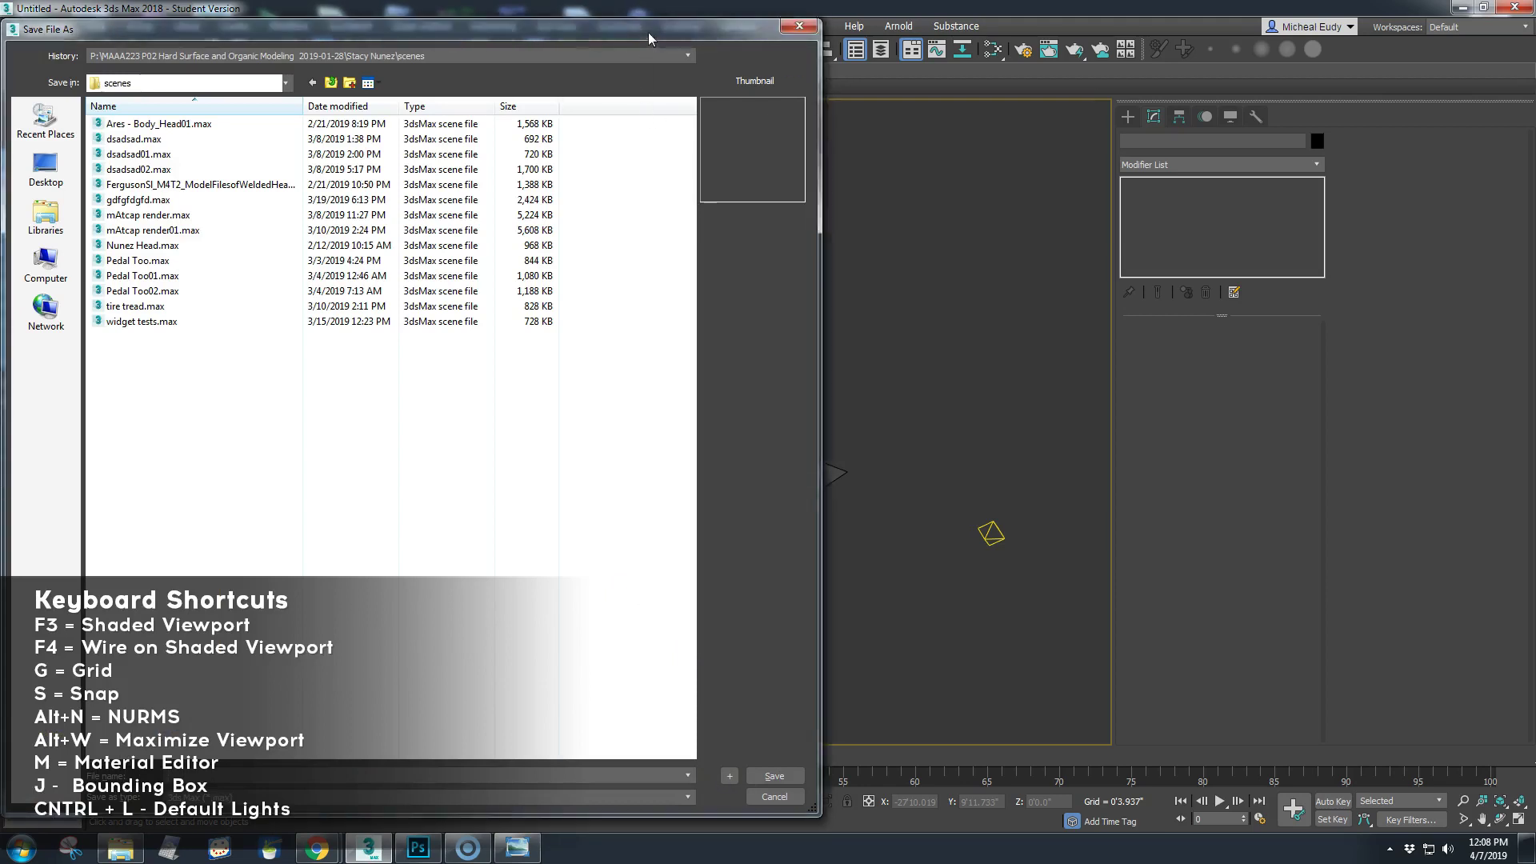
pyautogui.moveTo(646, 17); pyautogui.dragTo(938, 48)
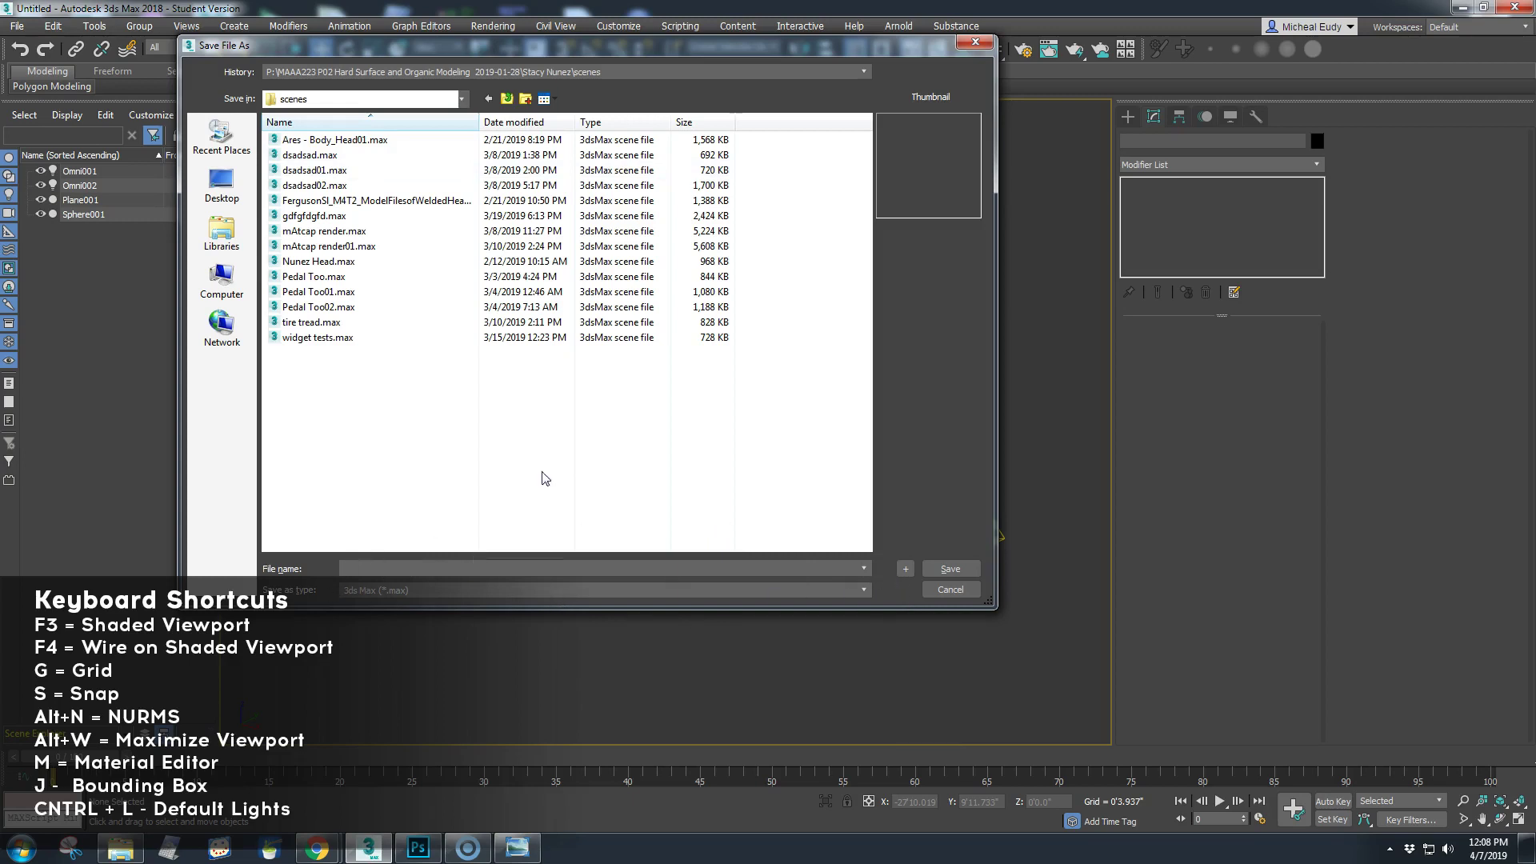
pyautogui.click(975, 42)
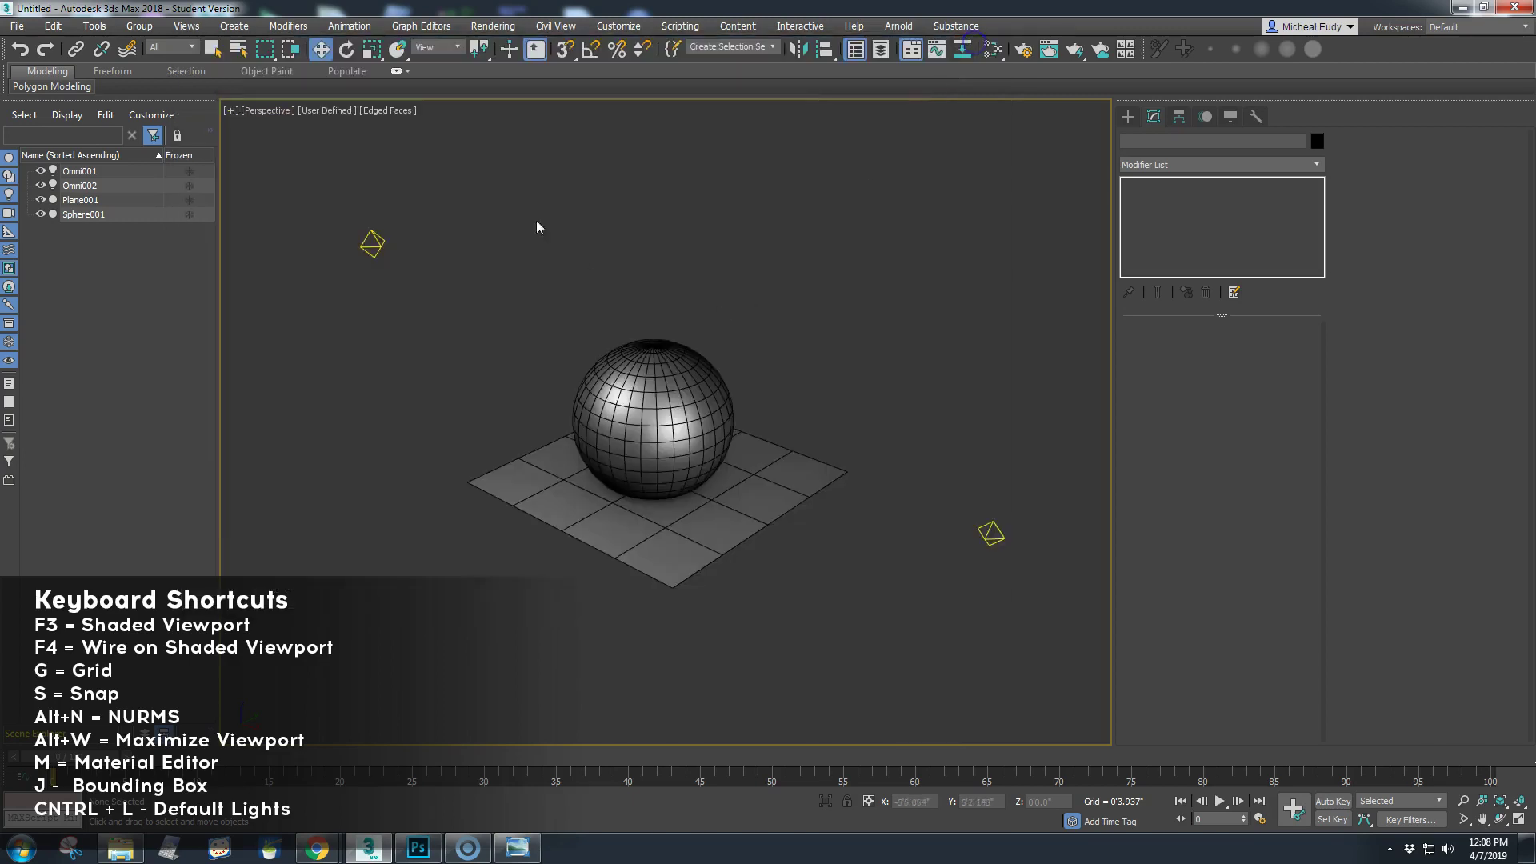